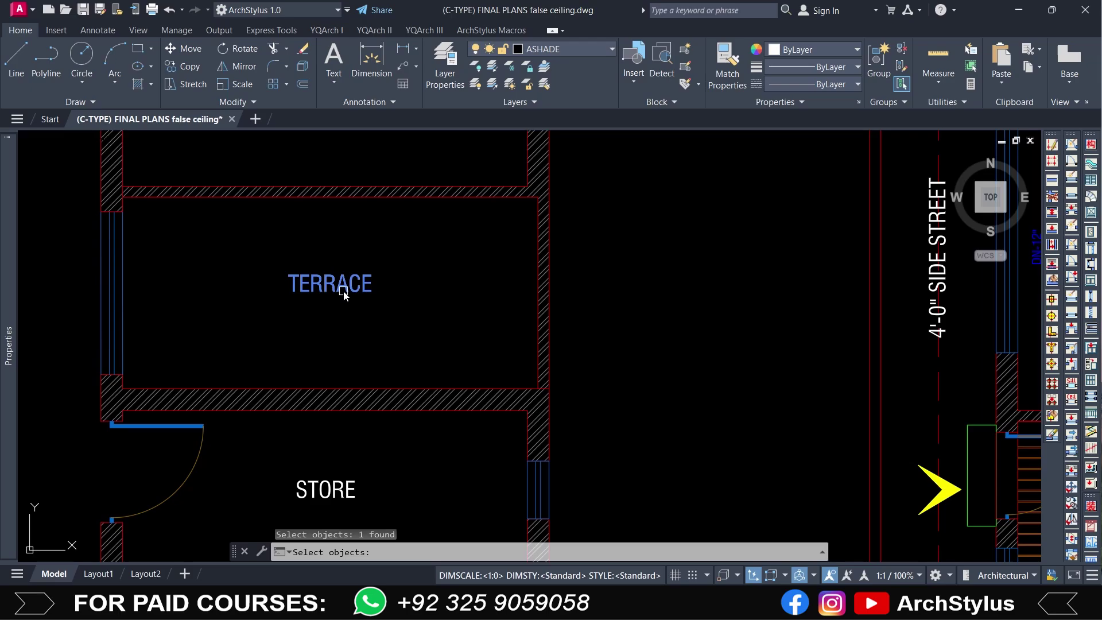
- Change the case of the TERRACE room label above the store to lowercase with TCASE
key("Return")
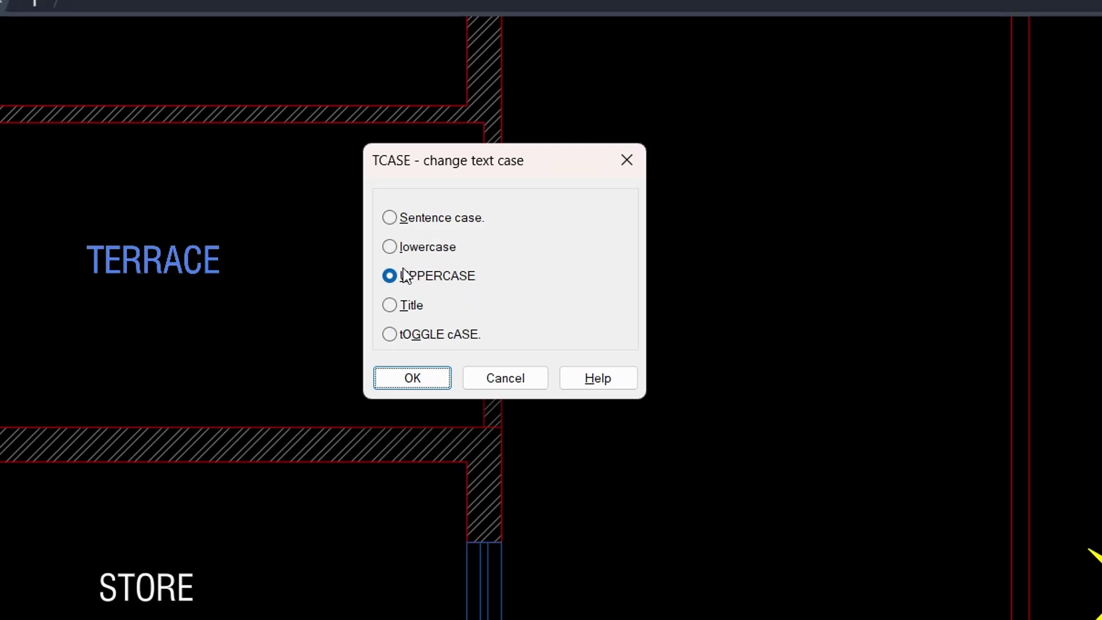
left_click(393, 250)
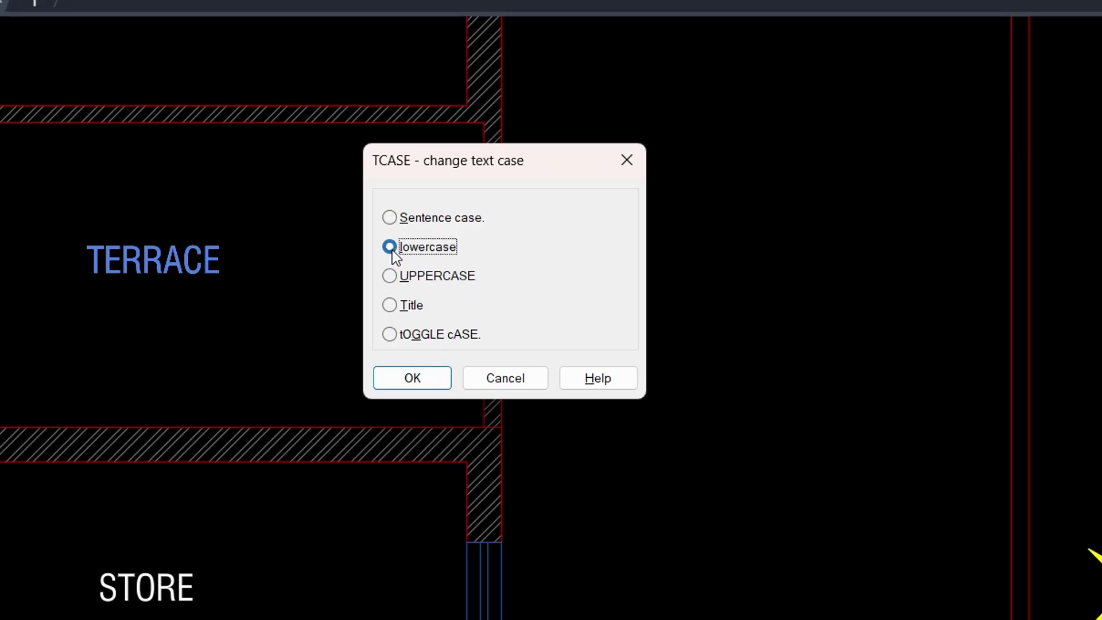
left_click(411, 379)
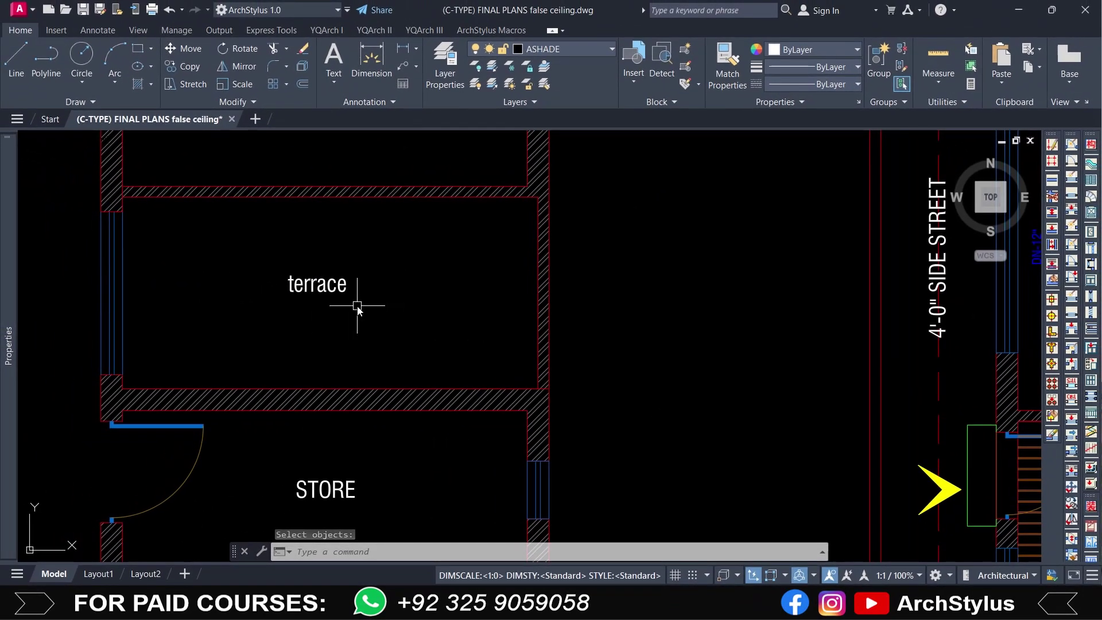
- Change the terrace room label above the store to sentence case with TCASE
key("Return")
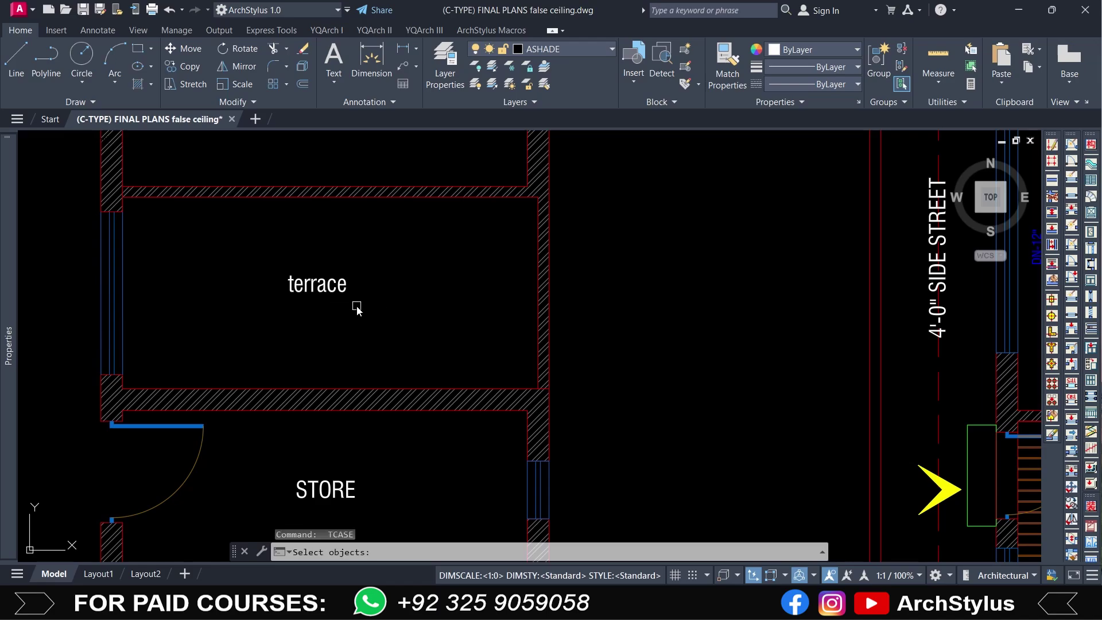
left_click(325, 293)
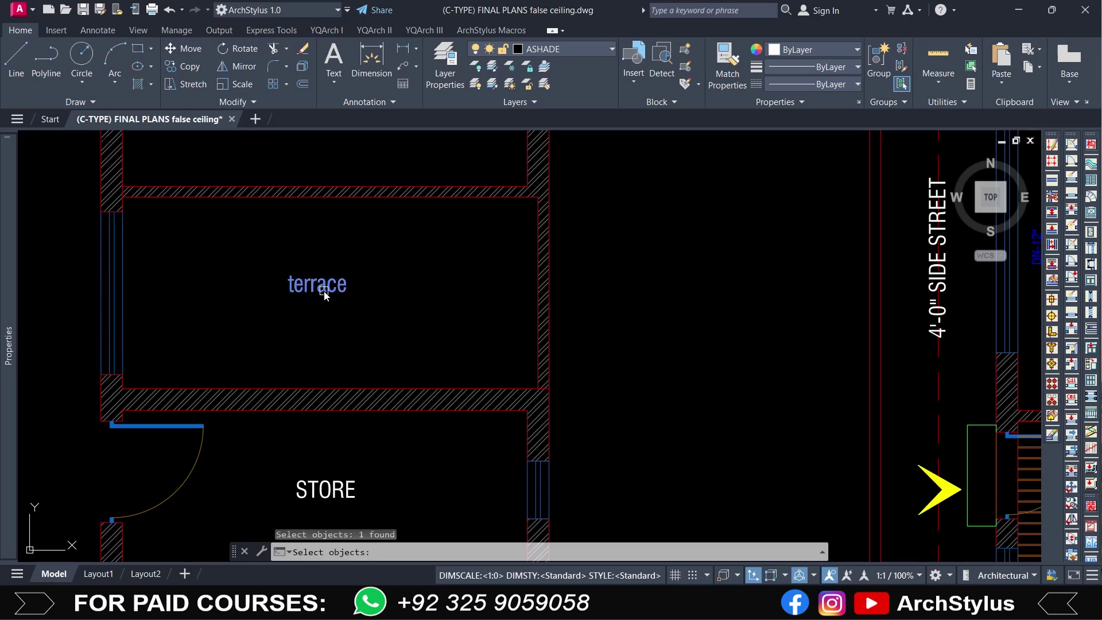
key("Return")
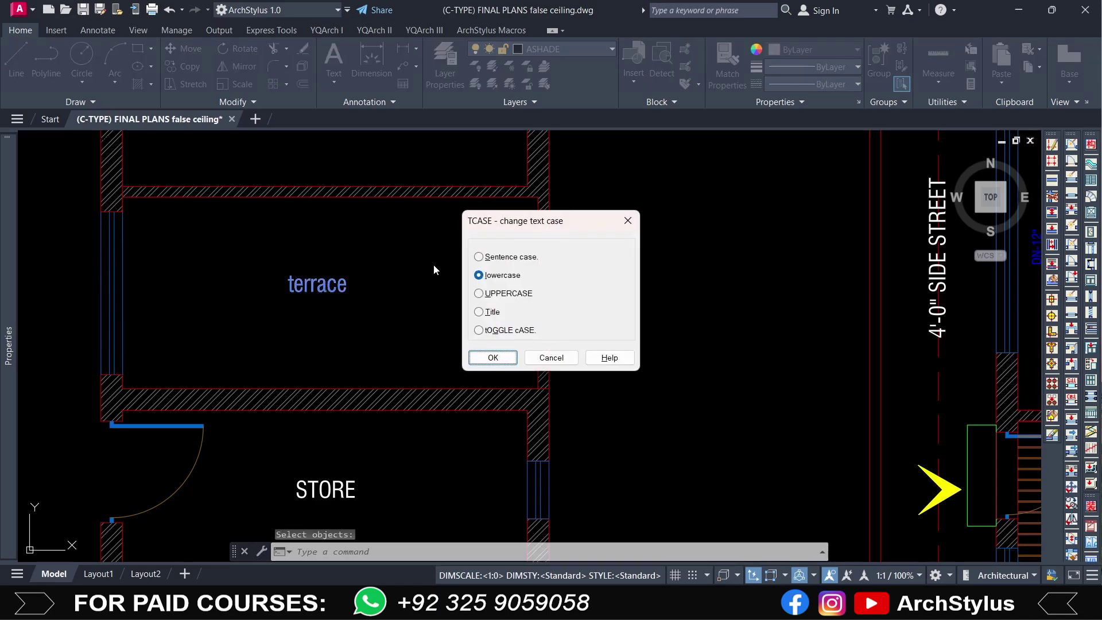
left_click(489, 358)
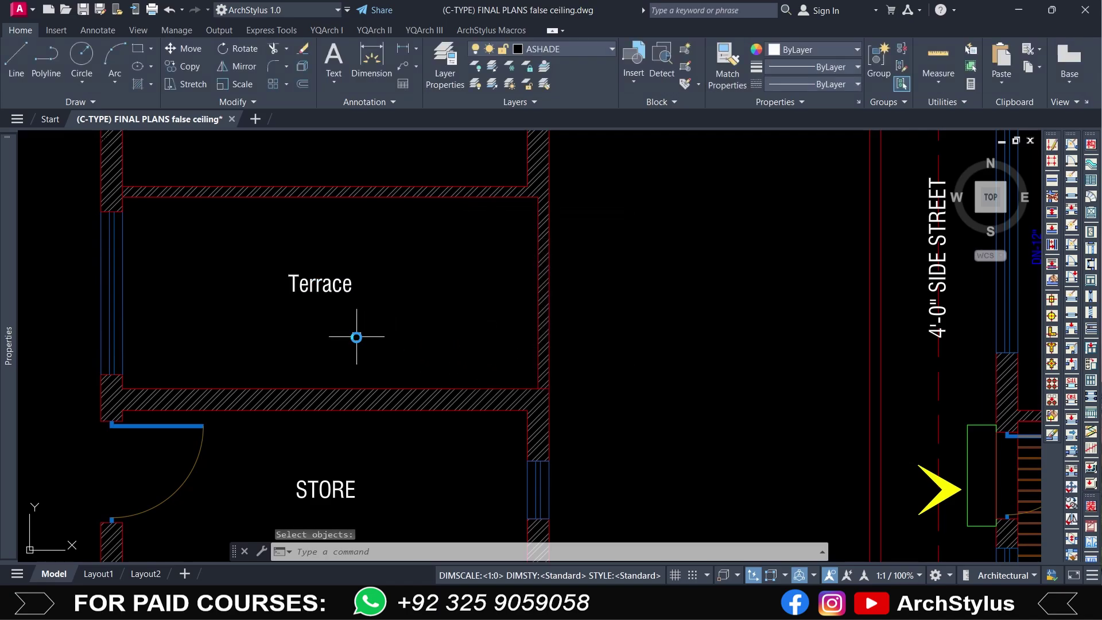
- Isolate the layer of the Terrace label with LAYISO so only the text objects are displayed
scroll(356, 337, "down", 4)
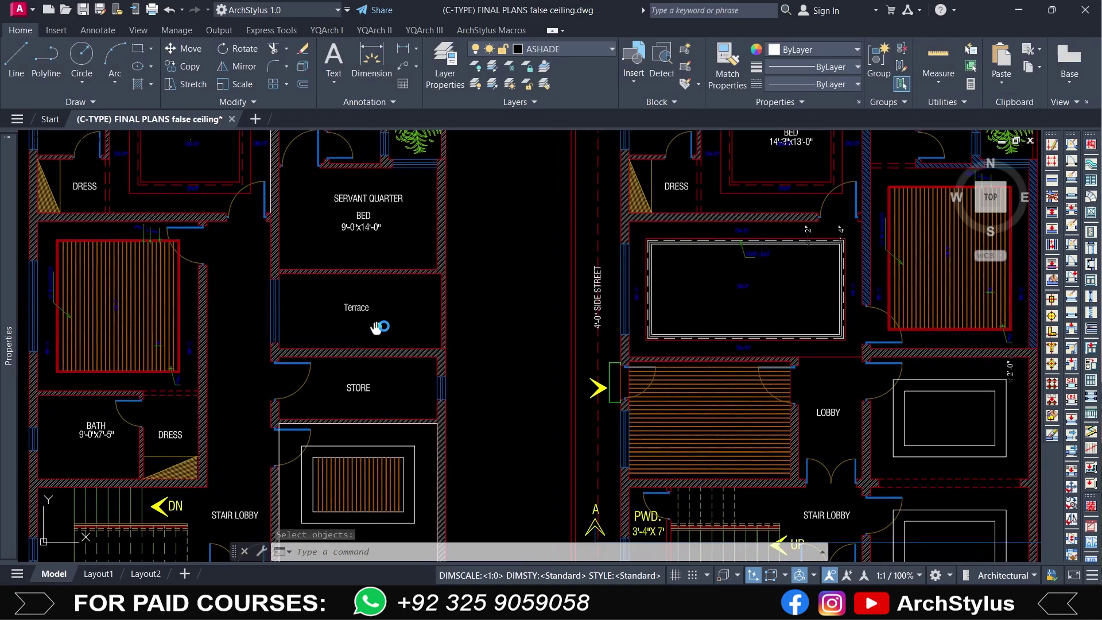
key("Escape")
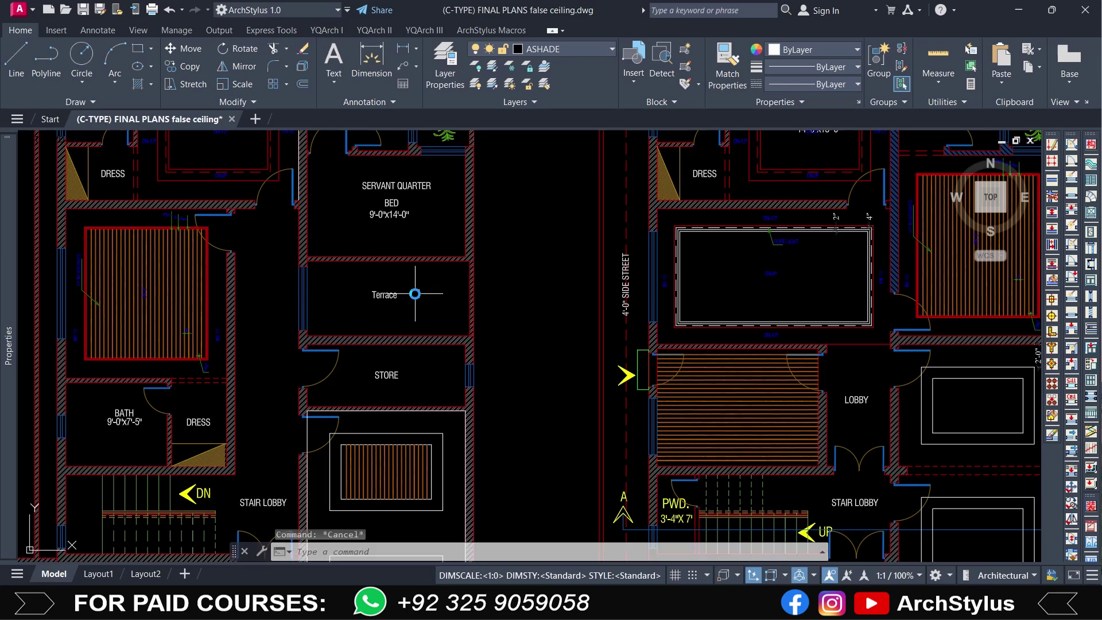
type("l")
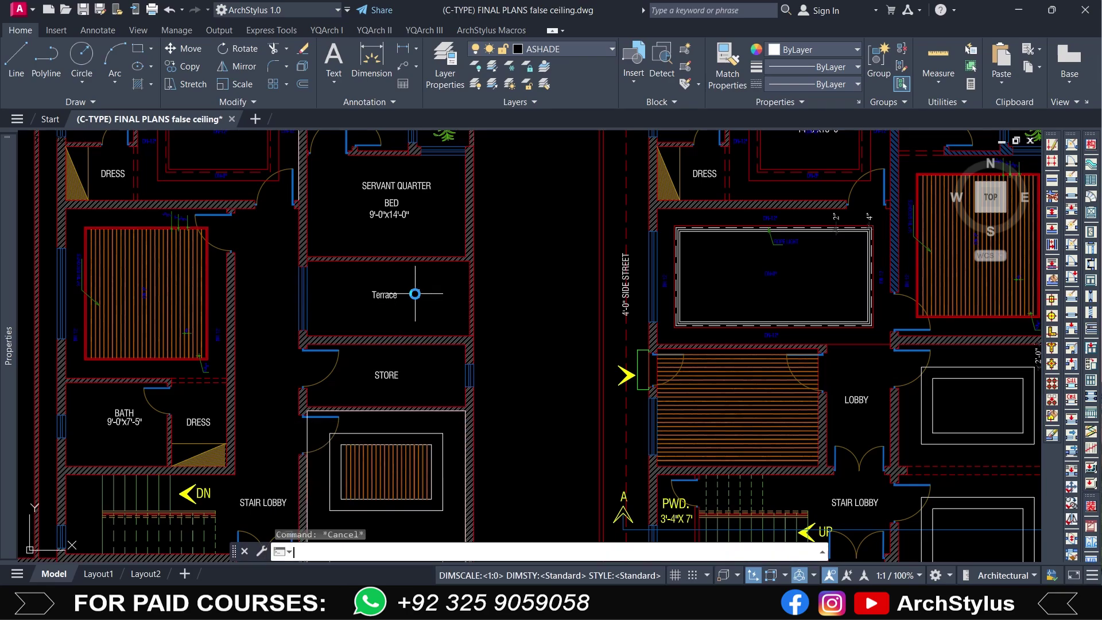
type("AYISO")
key("Return")
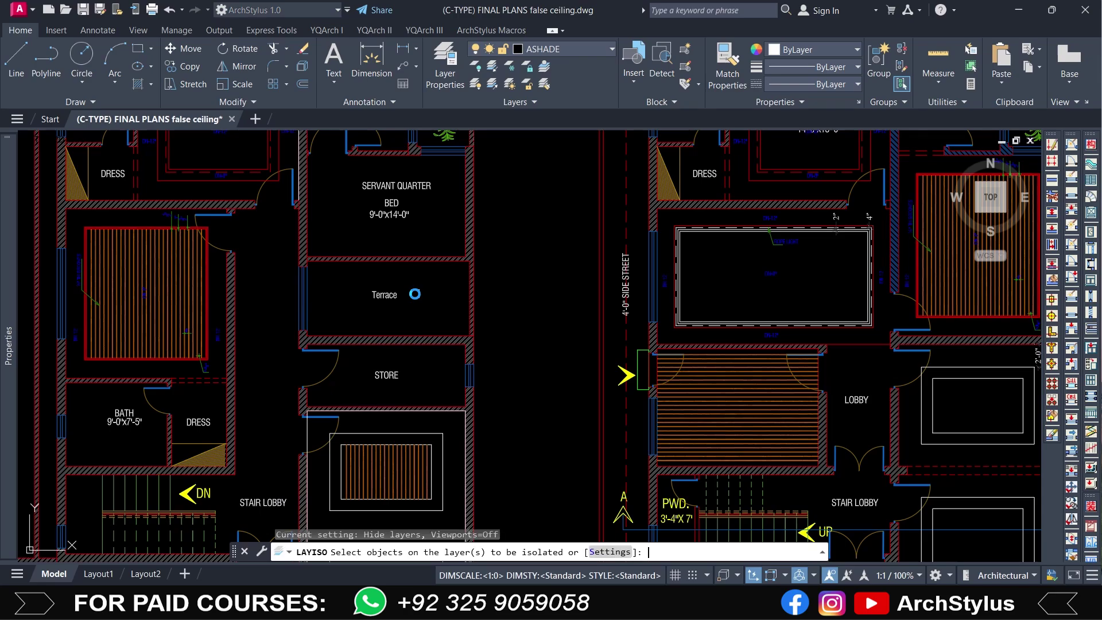
left_click(382, 305)
key("Return")
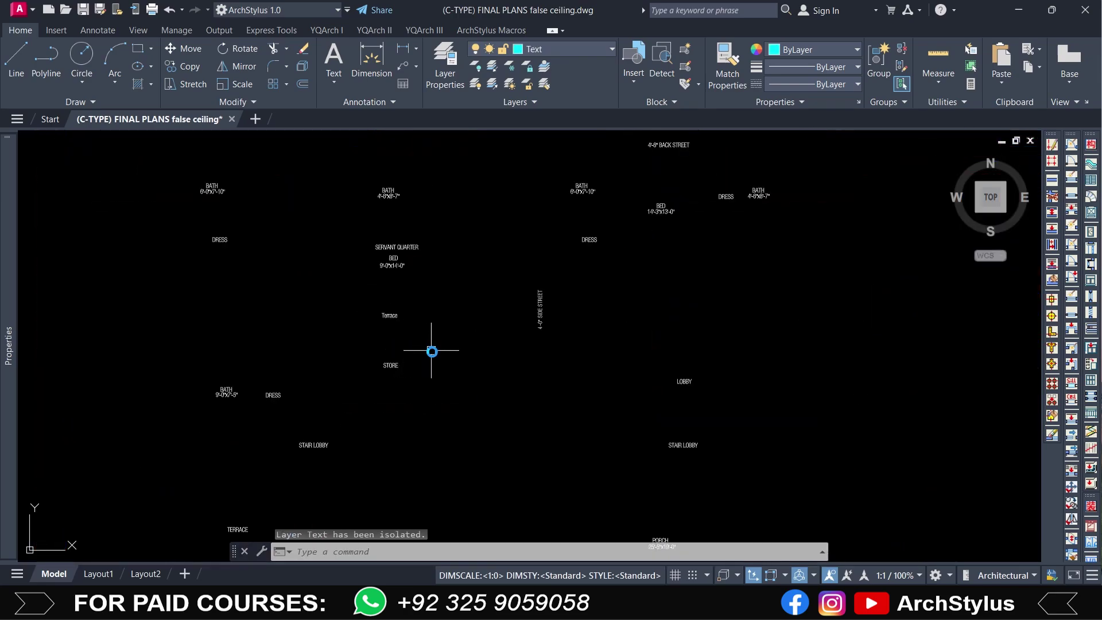
- Run TCASE on the room labels across both floor plans and convert them to lowercase
scroll(434, 349, "down", 2)
type("TCASE")
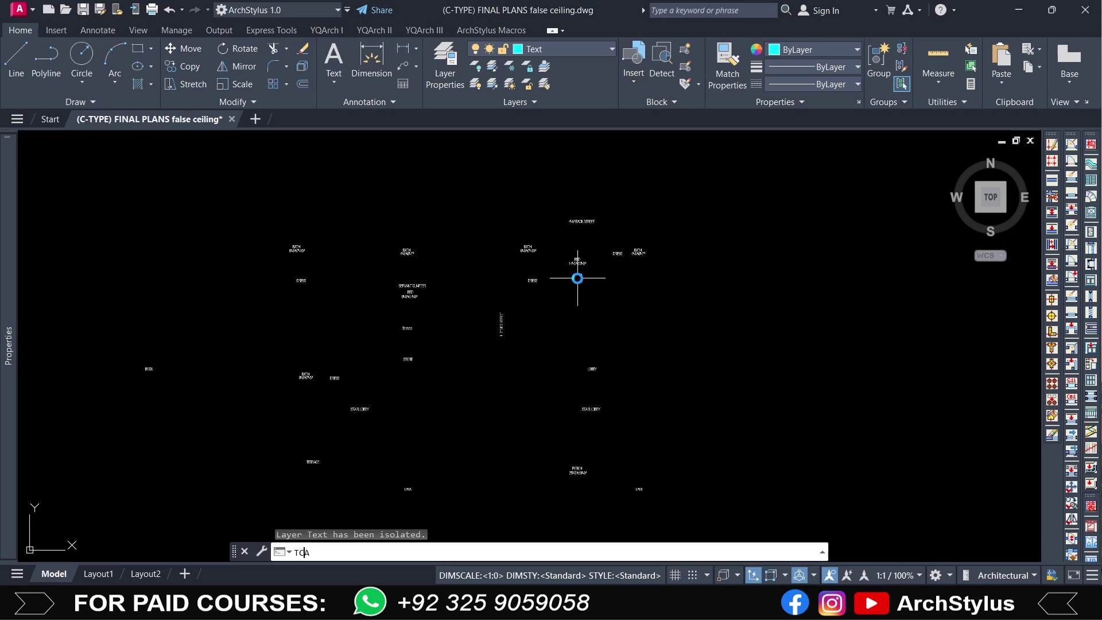
key("Return")
left_click(683, 198)
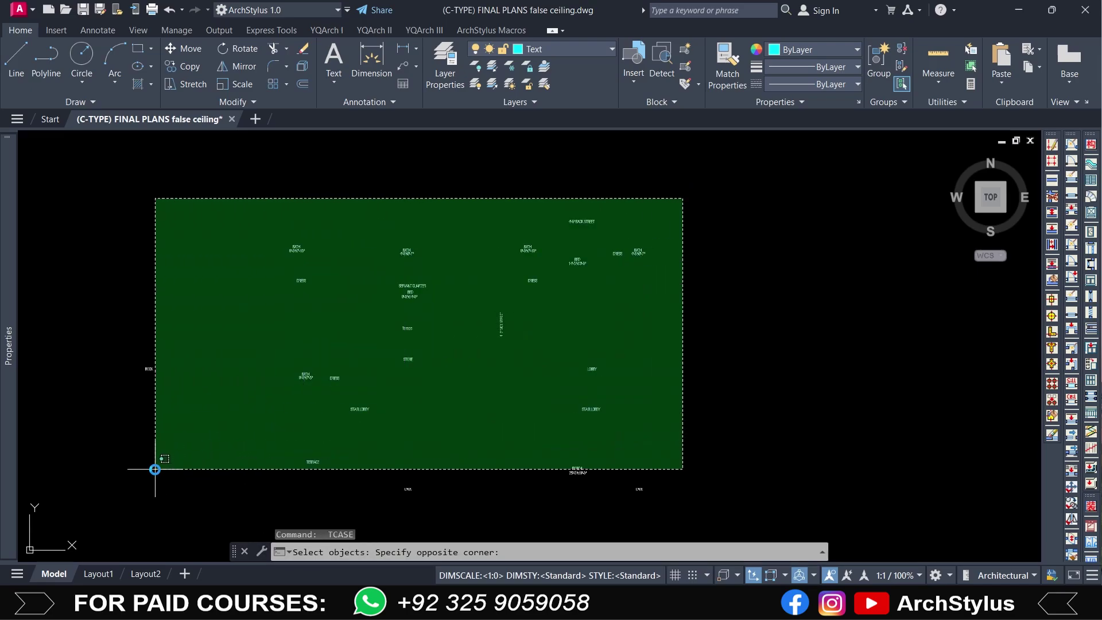
left_click(154, 471)
key("Return")
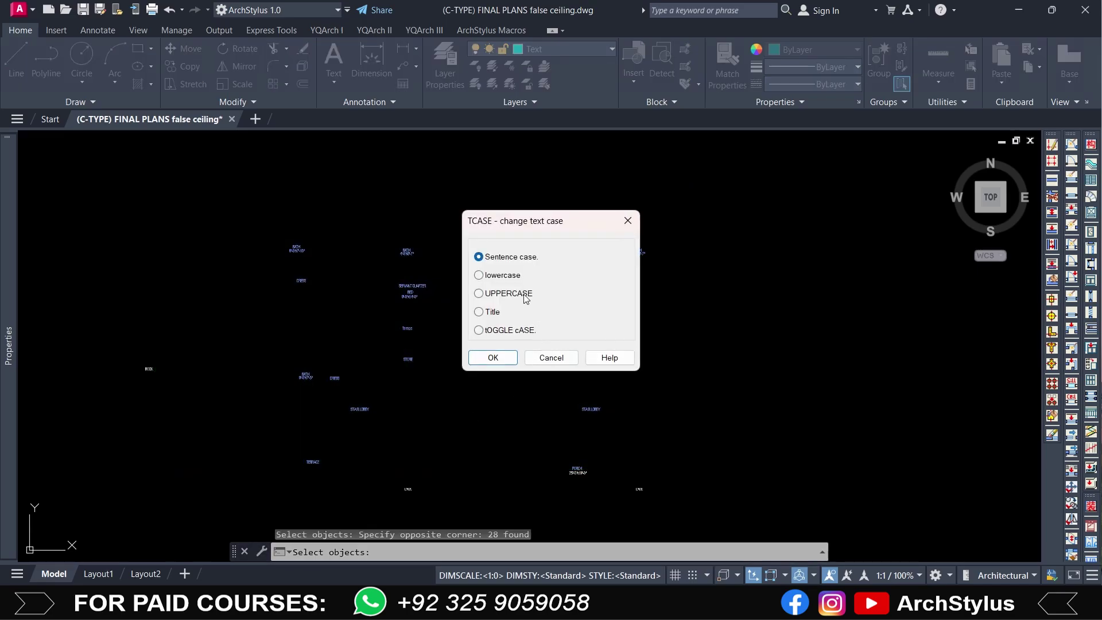
left_click(493, 357)
scroll(331, 372, "up", 8)
scroll(397, 385, "down", 3)
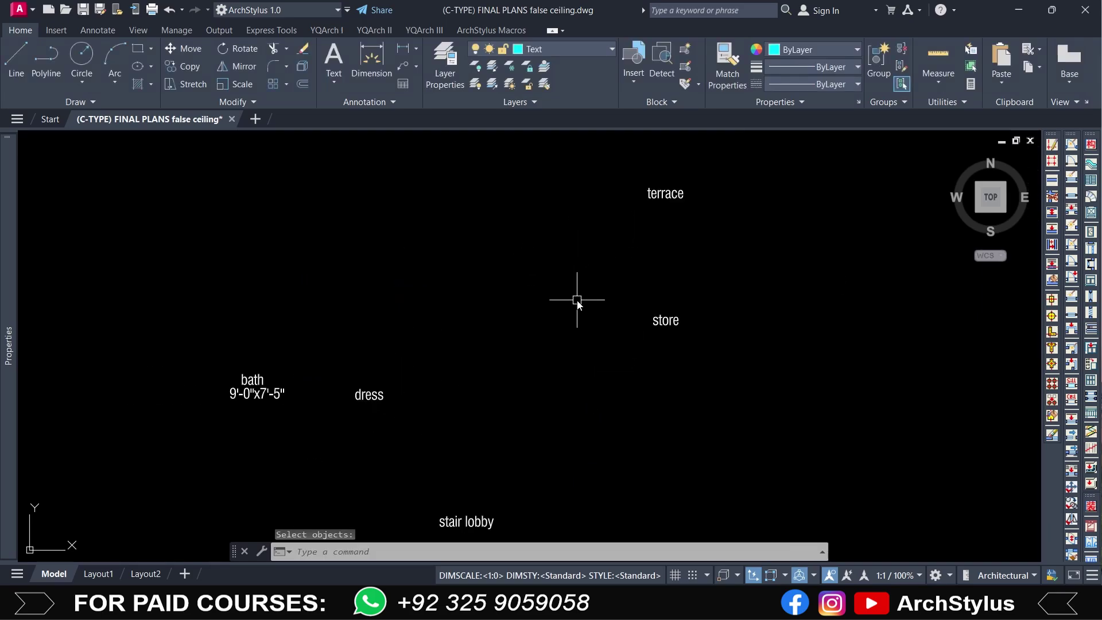
middle_click_drag(652, 195, 416, 376)
middle_click_drag(435, 257, 417, 347)
middle_click_drag(694, 302, 572, 357)
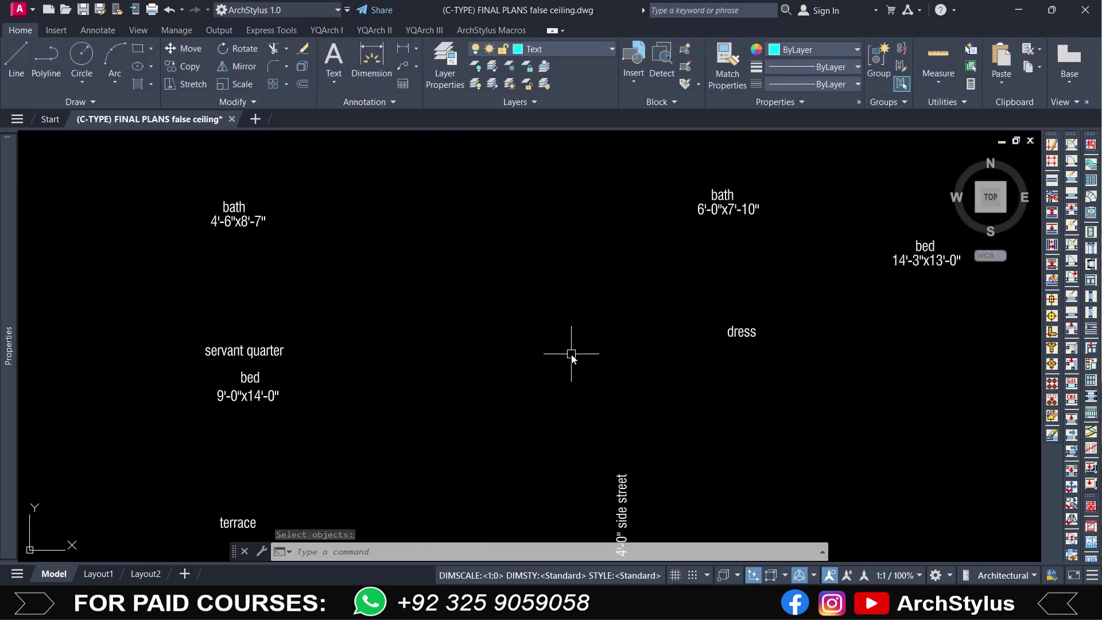
- Restore the hidden layers of the drawing with LAYUNISO
key("Escape")
type("LA")
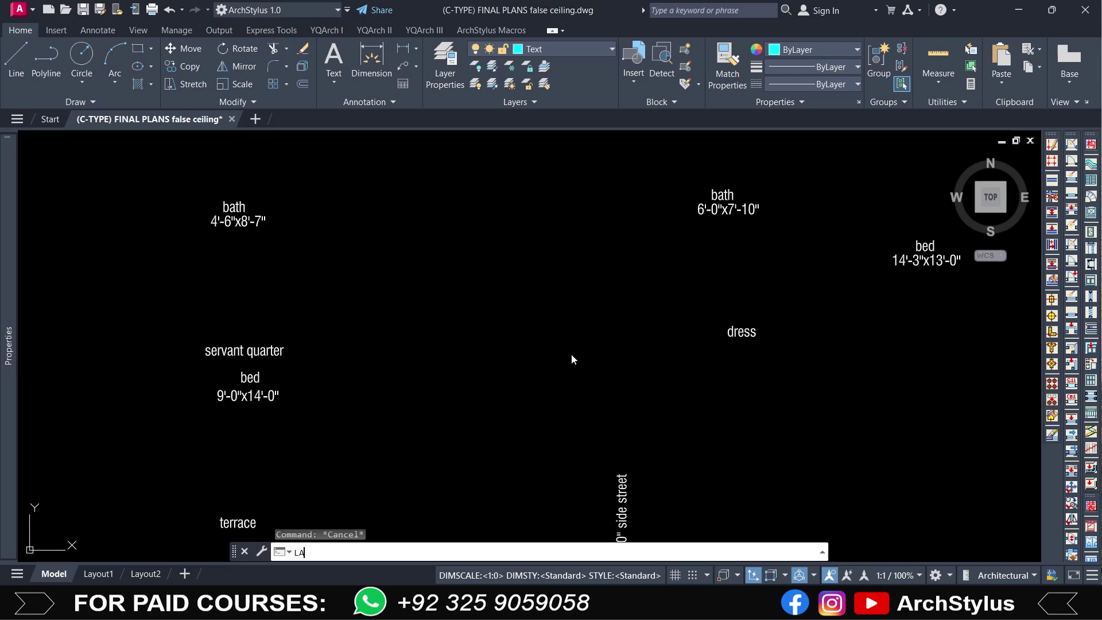
type("YUNISO")
key("Return")
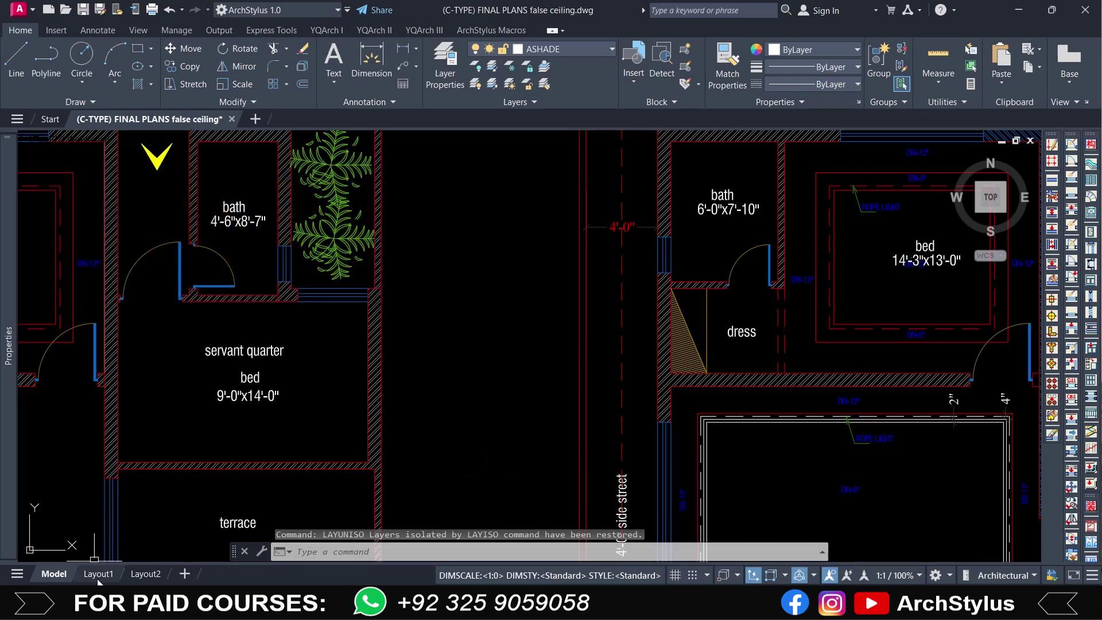
- Open Layout1 and try to move the paper-space LOBBY label horizontally off the sheet
left_click(98, 574)
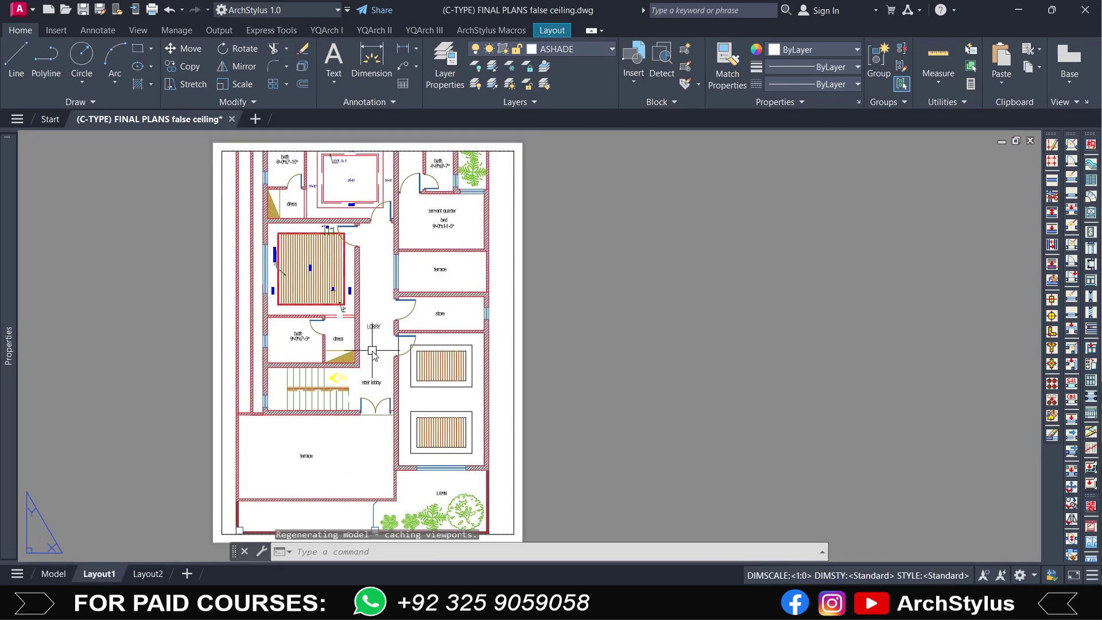
scroll(430, 295, "up", 5)
left_click(365, 310)
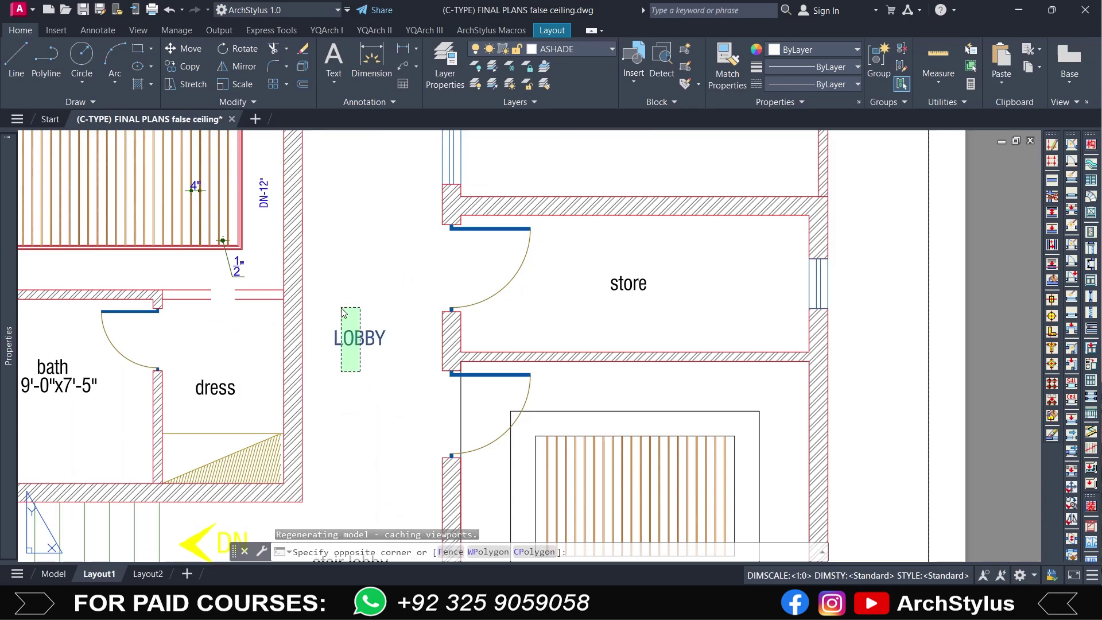
scroll(345, 356, "down", 5)
left_click(349, 345)
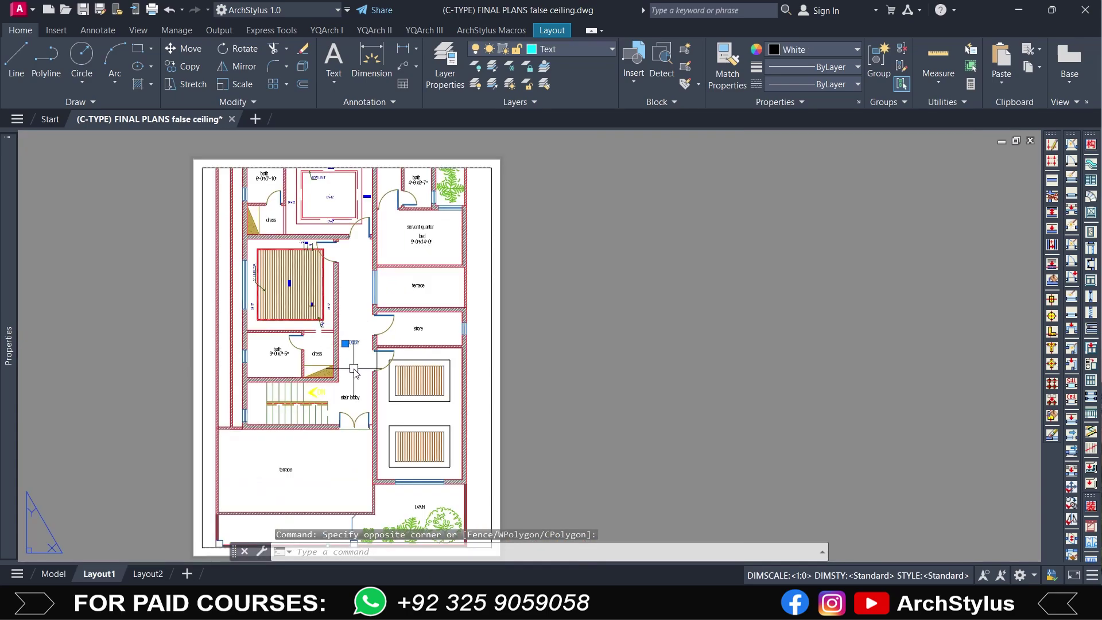
type("m")
key("Return")
left_click(339, 350)
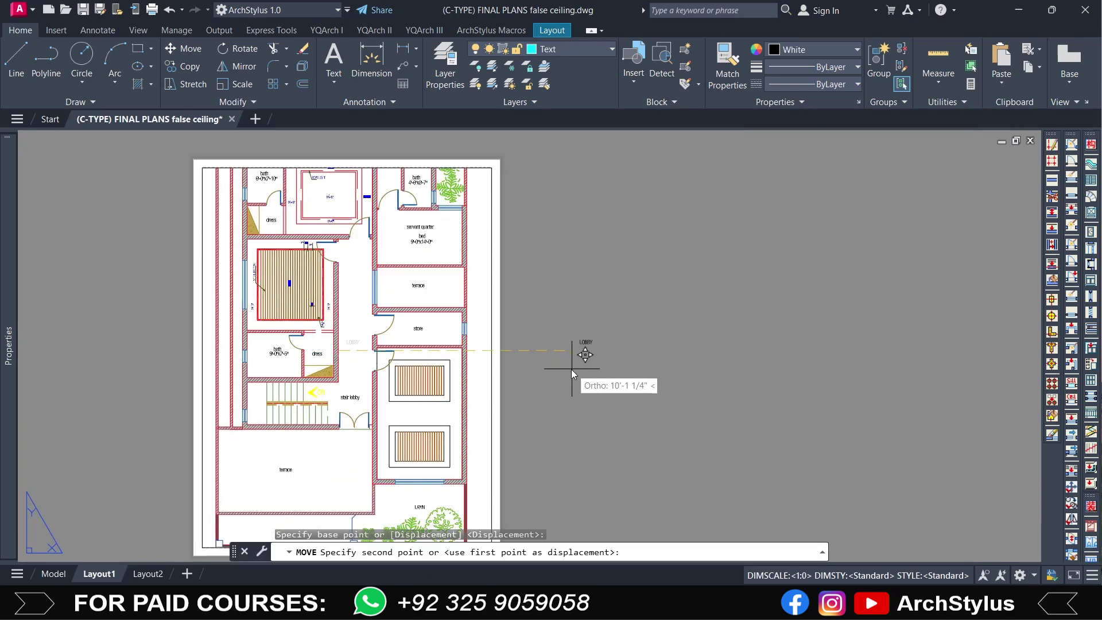
scroll(336, 348, "up", 4)
key("Escape")
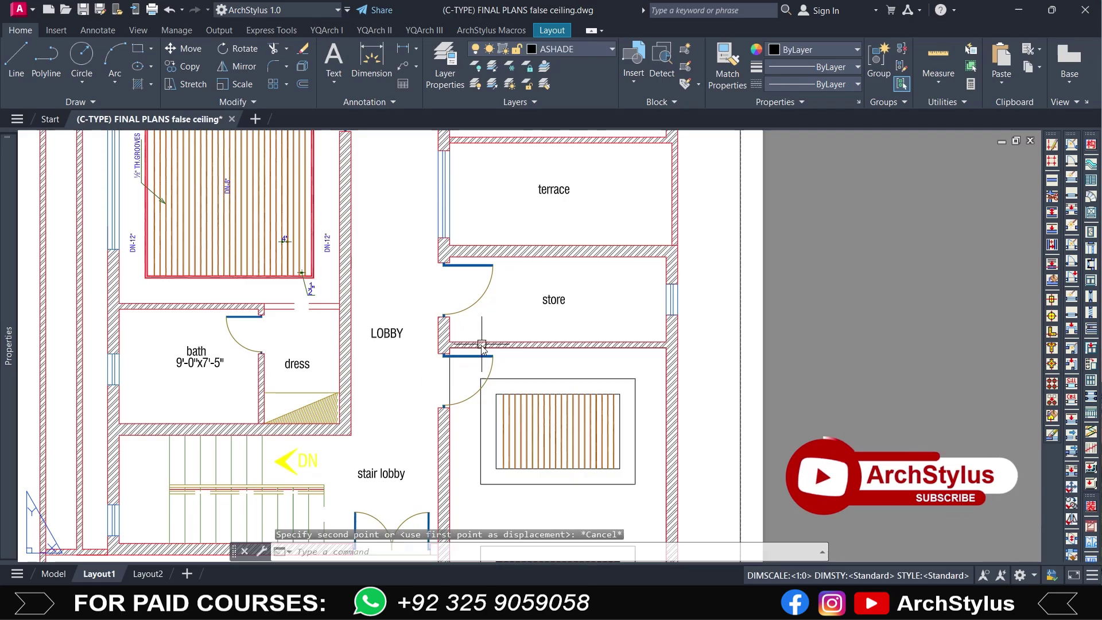
- Try to select the terrace label above the store from paper space using a selection window
middle_click_drag(509, 333, 400, 386)
scroll(480, 381, "up", 2)
middle_click_drag(430, 330, 418, 458)
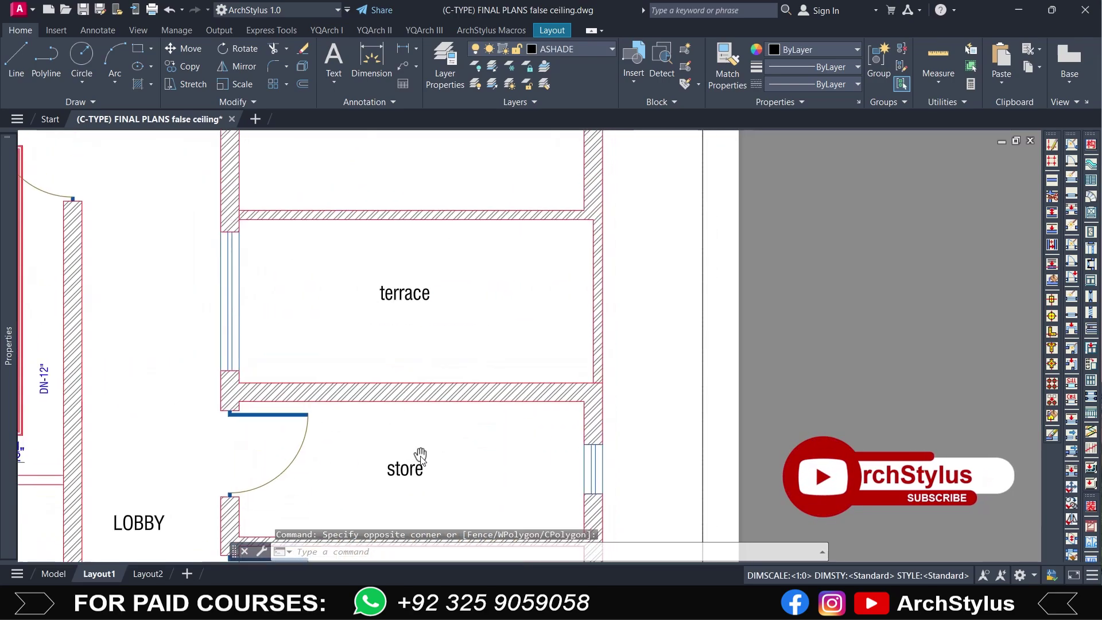
left_click(460, 334)
left_click(389, 246)
middle_click_drag(388, 245, 439, 455)
scroll(465, 356, "down", 4)
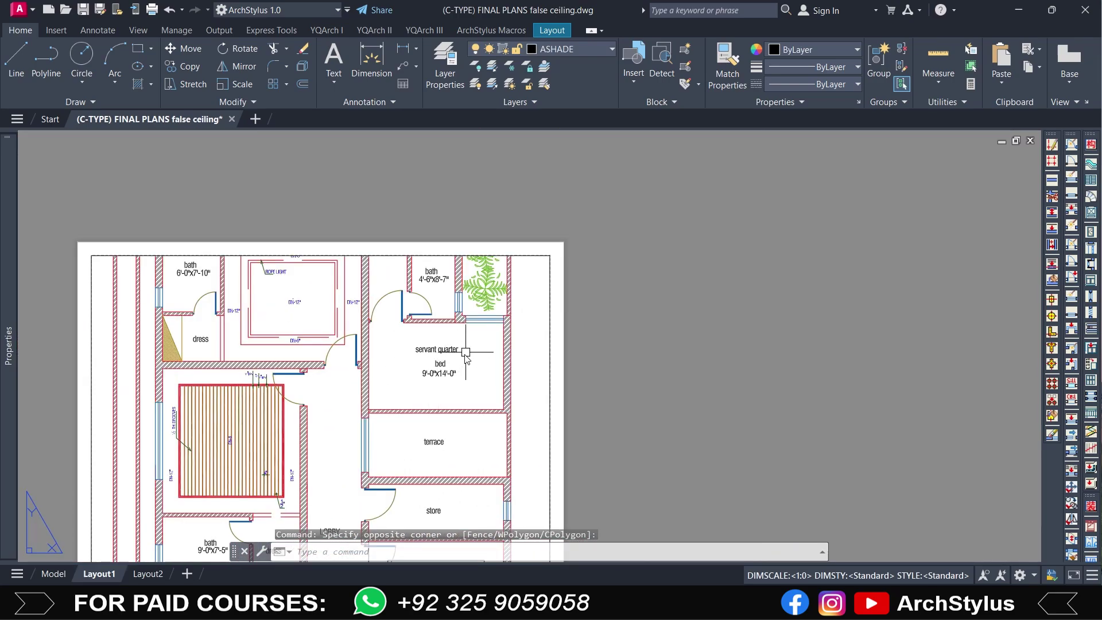
- Enter the viewport's model space to try selecting the servant quarter label, and return to paper space
double_click(468, 354)
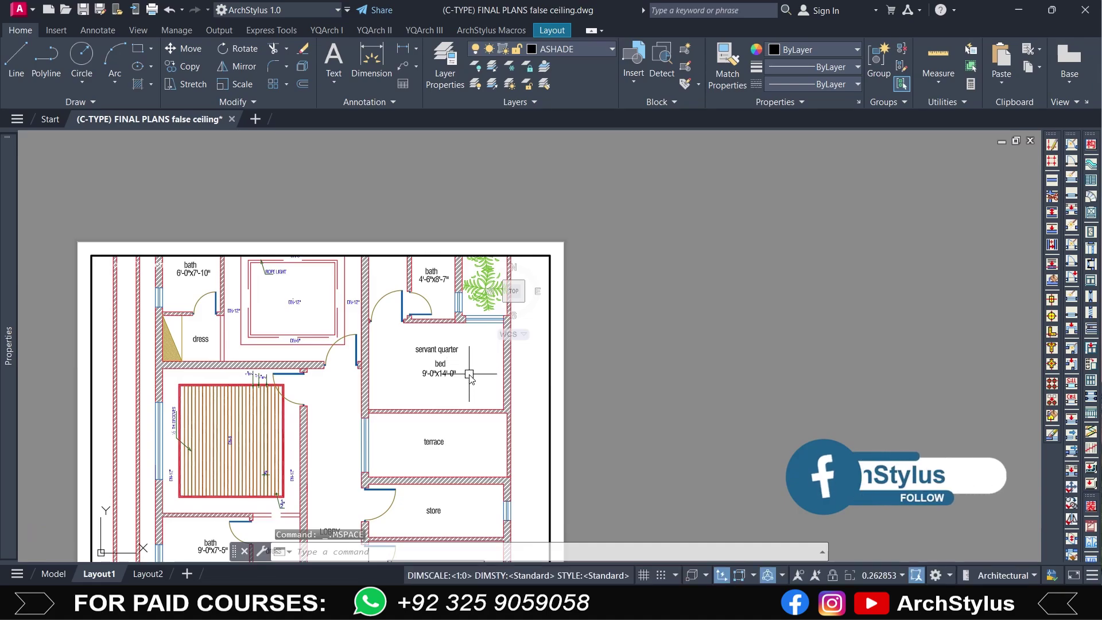
left_click(470, 356)
left_click(424, 361)
key("Escape")
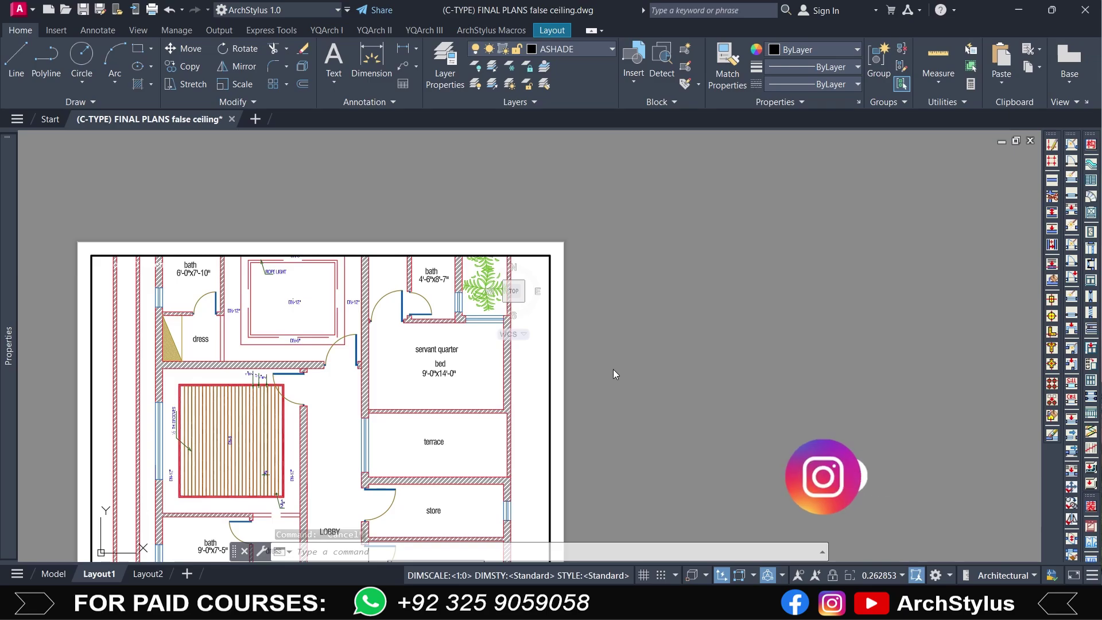
double_click(611, 368)
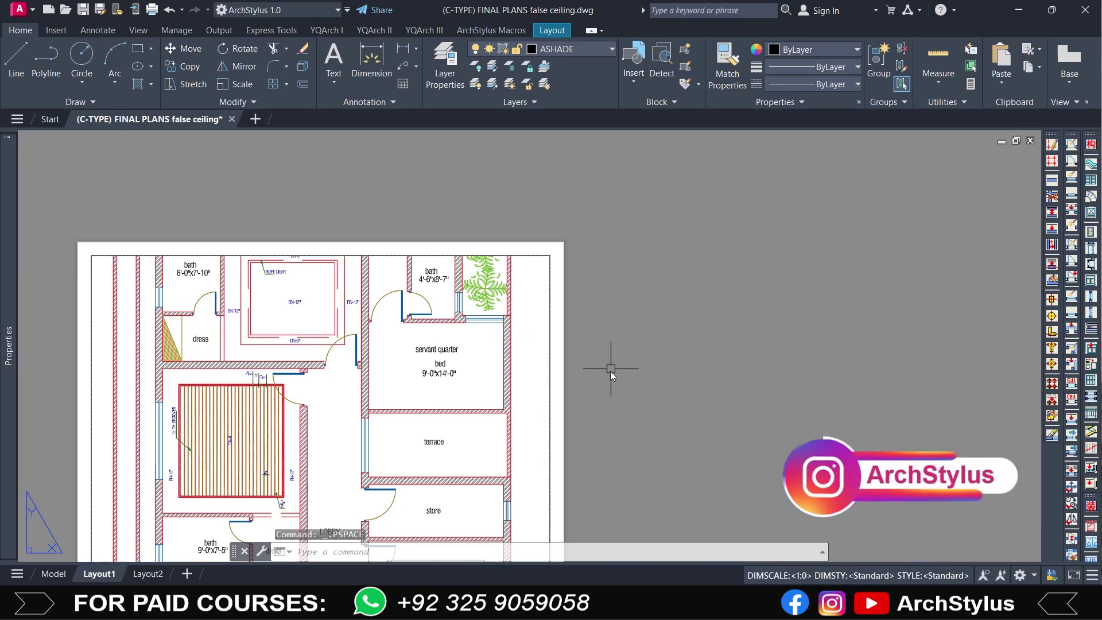
scroll(604, 340, "down", 4)
middle_click_drag(524, 323, 505, 242)
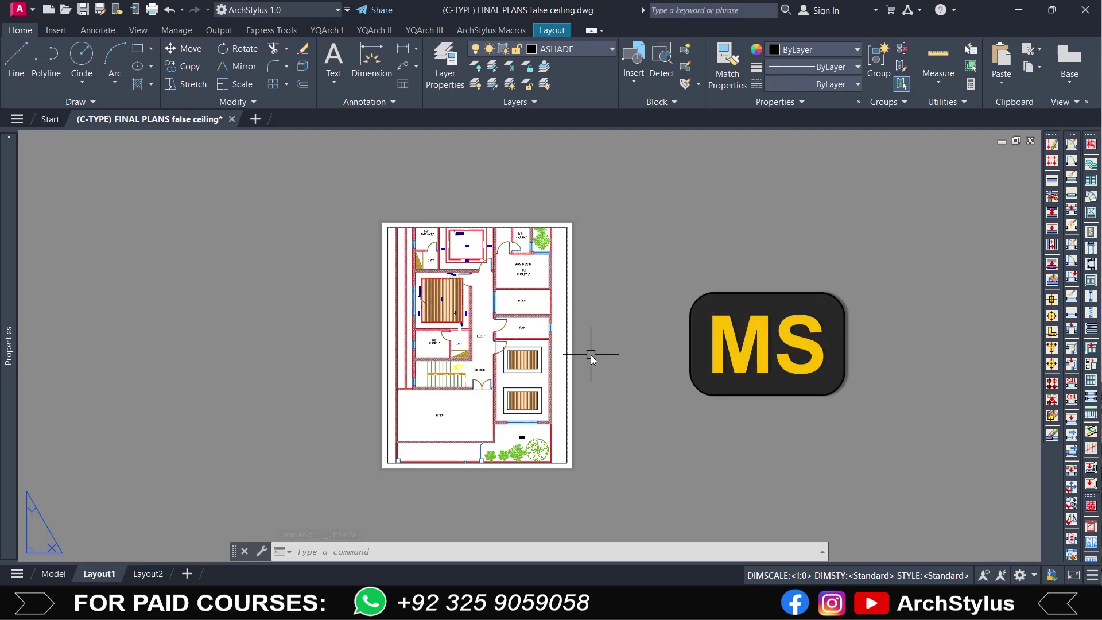
- Activate the viewport's model space again and reframe the plan inside it while the terrace label is temporarily selected
scroll(507, 302, "up", 2)
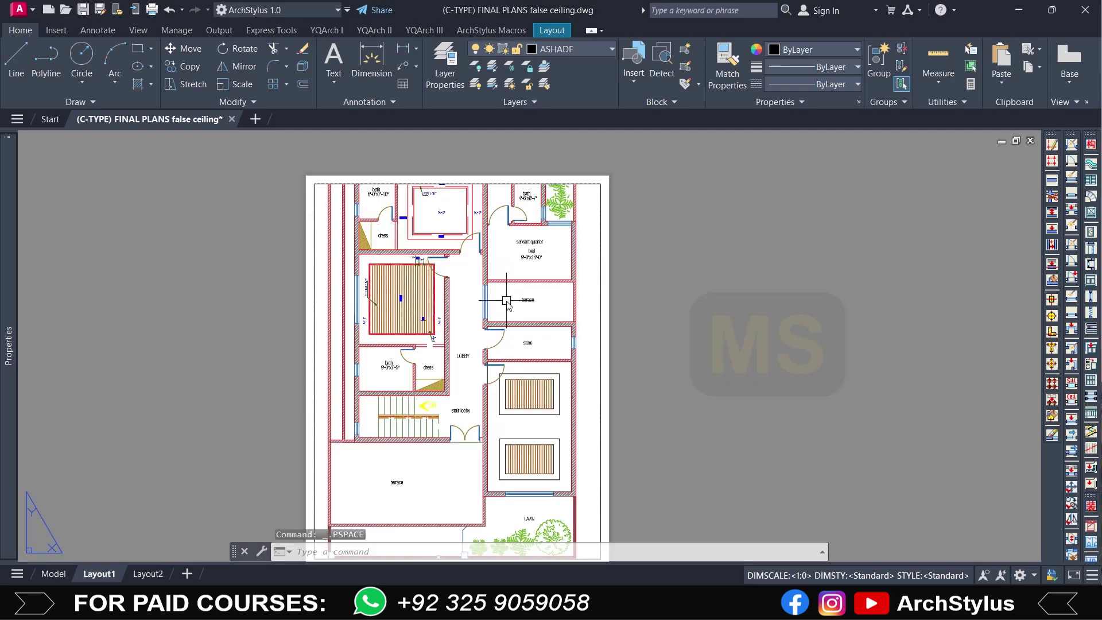
double_click(507, 301)
left_click(525, 300)
scroll(528, 331, "up", 3)
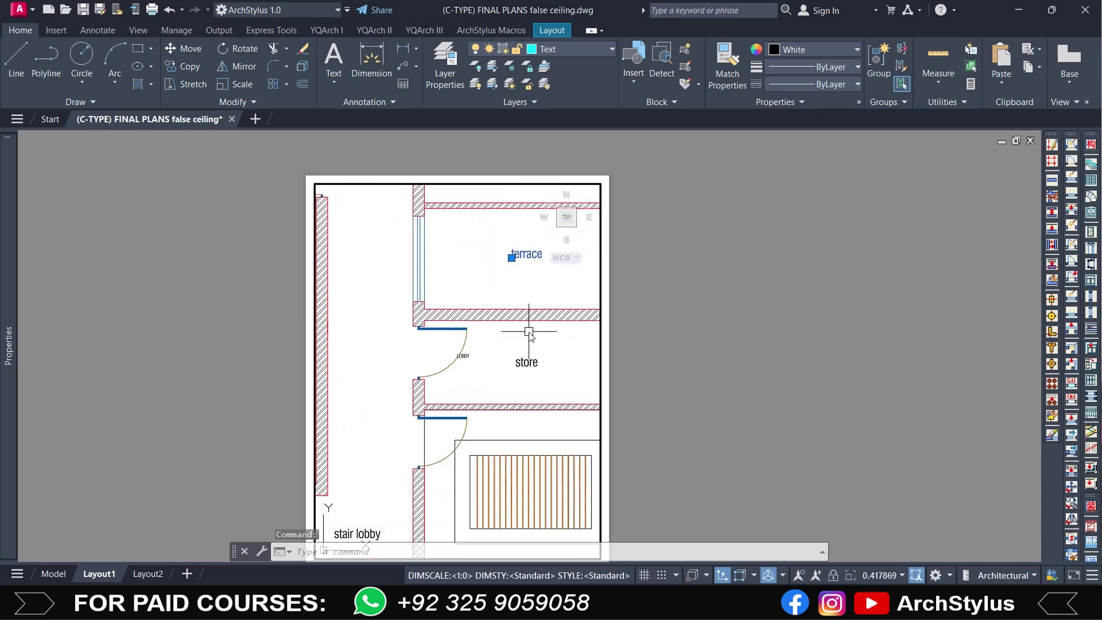
scroll(489, 342, "down", 2)
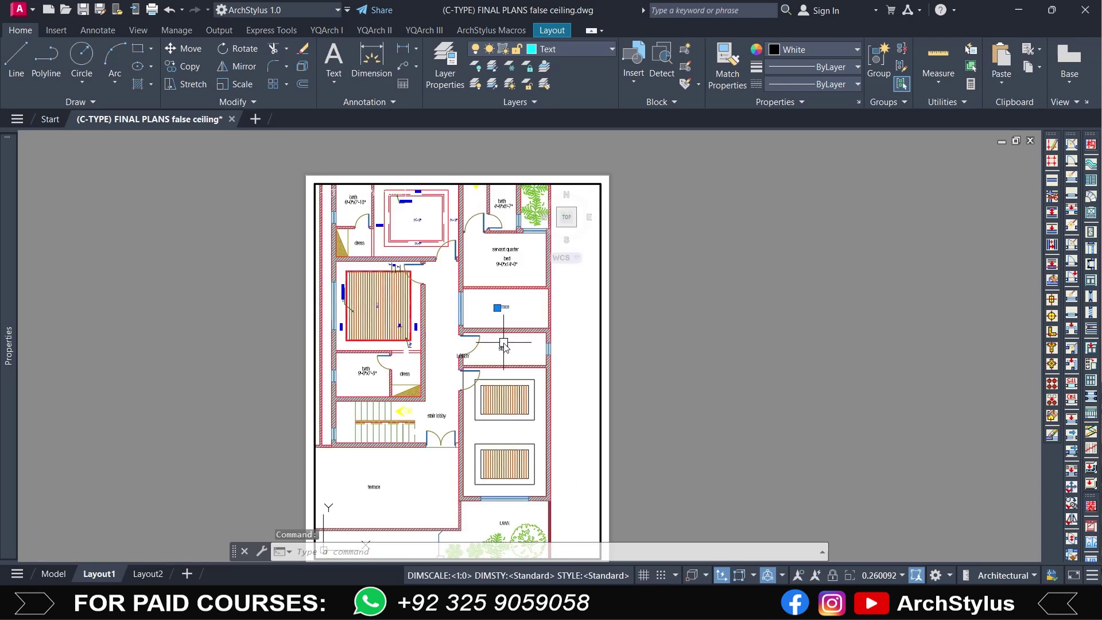
middle_click_drag(504, 344, 520, 359)
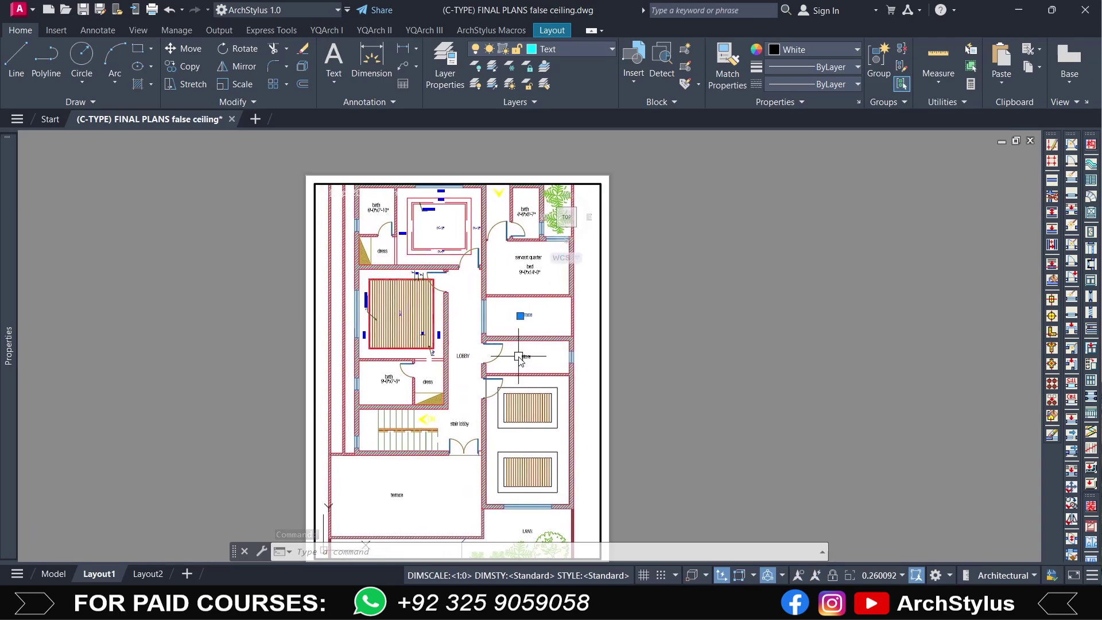
key("Escape")
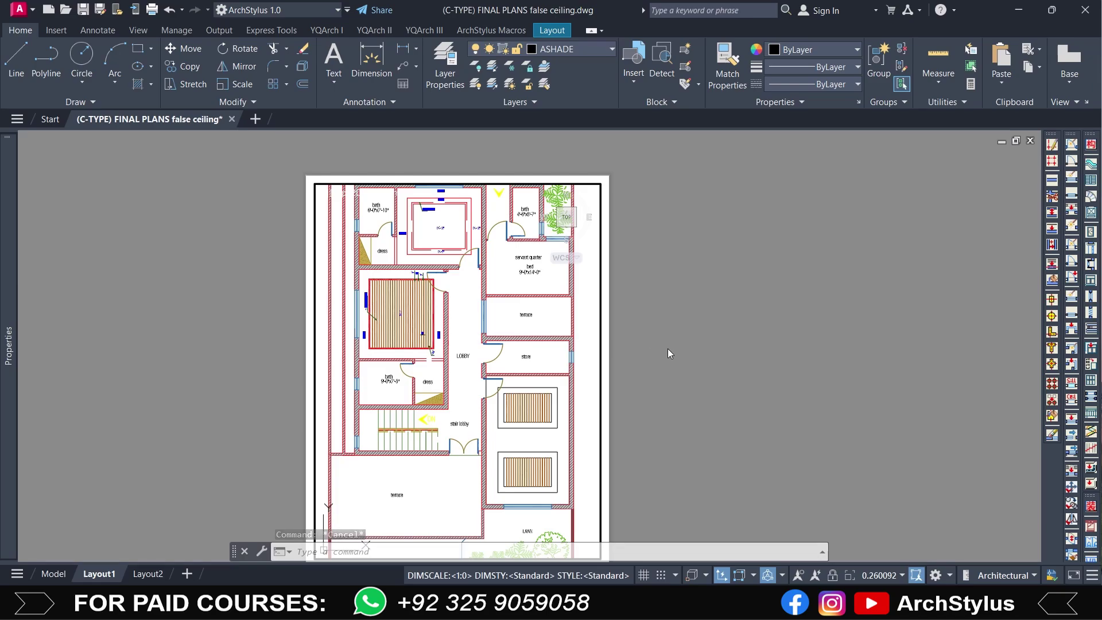
- Return to paper space and erase the LOBBY label from the corridor
type("ps")
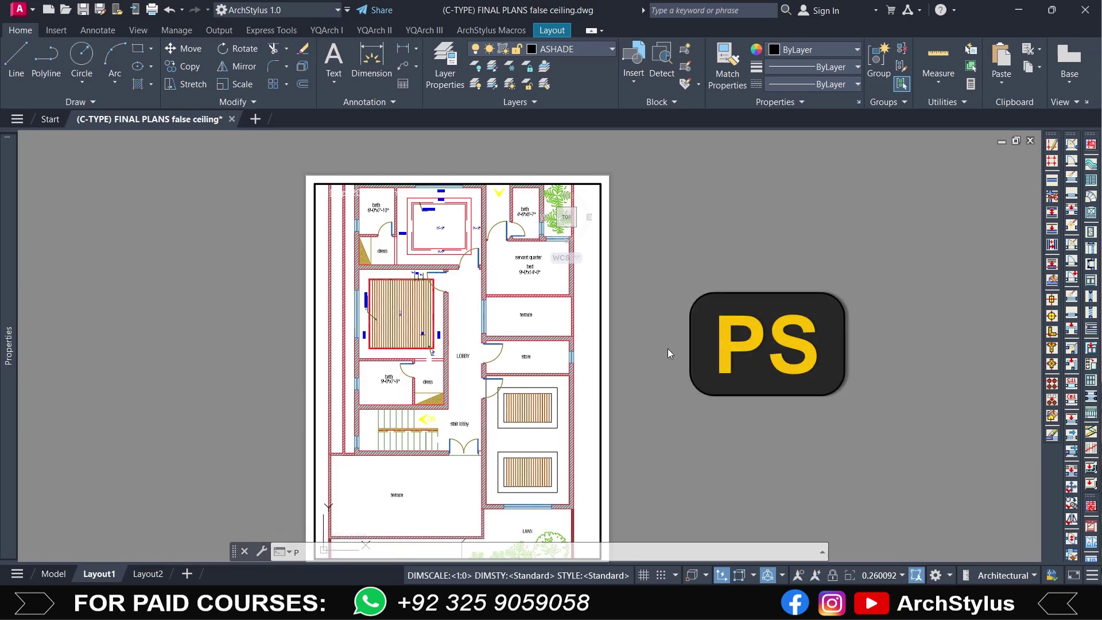
key("Return")
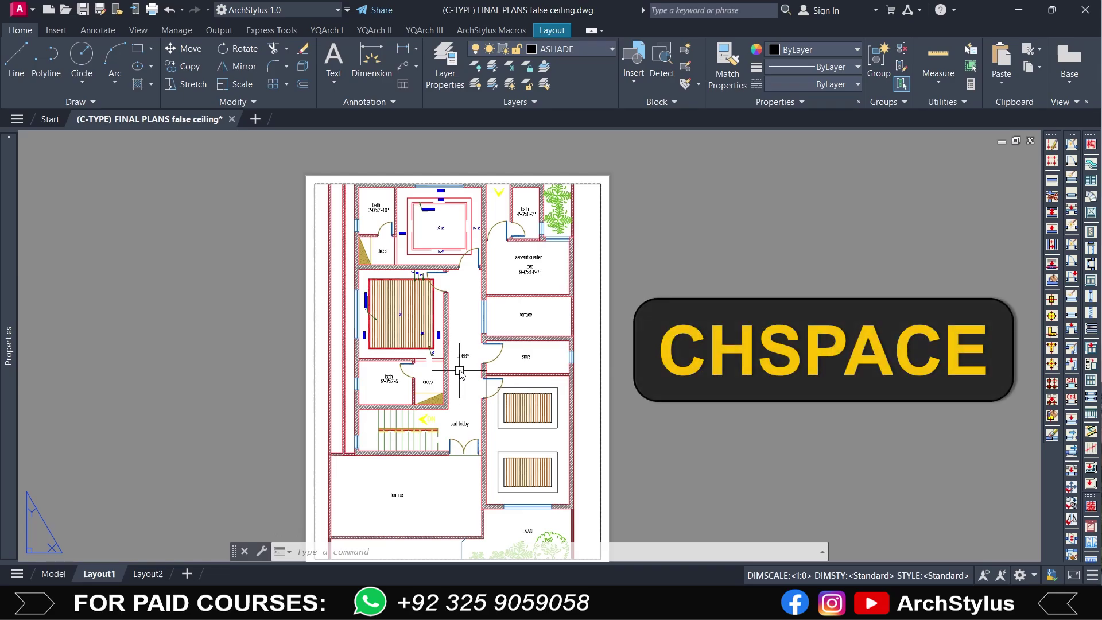
scroll(460, 376, "up", 4)
middle_click_drag(548, 354, 410, 398)
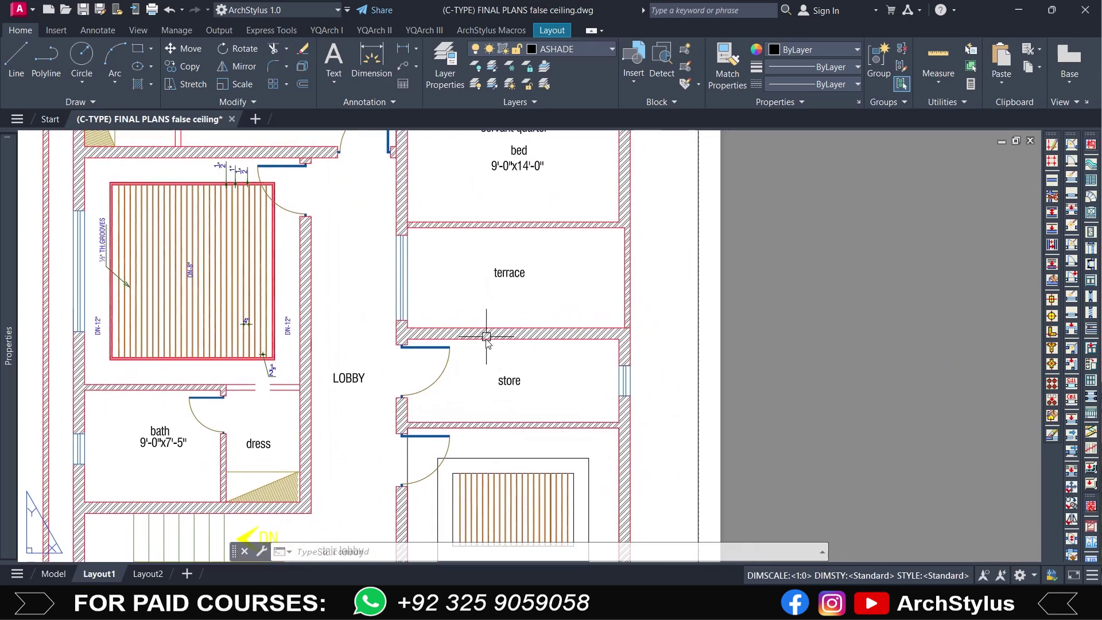
left_click_drag(365, 397, 329, 341)
scroll(563, 387, "down", 2)
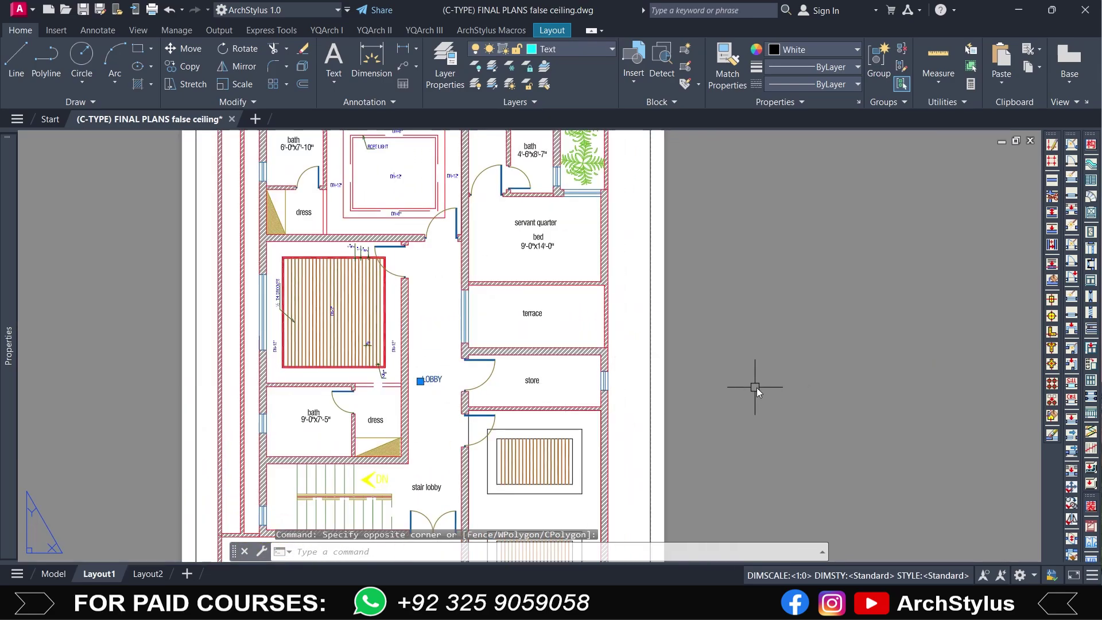
scroll(480, 391, "up", 2)
type("E")
key("Return")
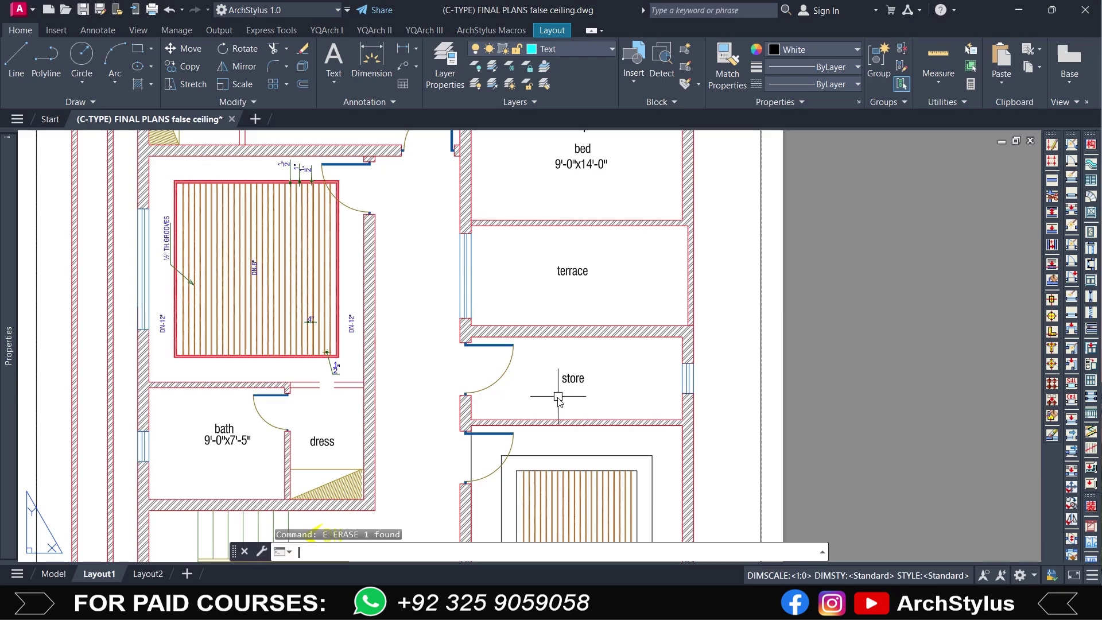
- Try to select the store label from paper space with crossing windows
left_click(609, 398)
left_click(541, 350)
left_click(632, 396)
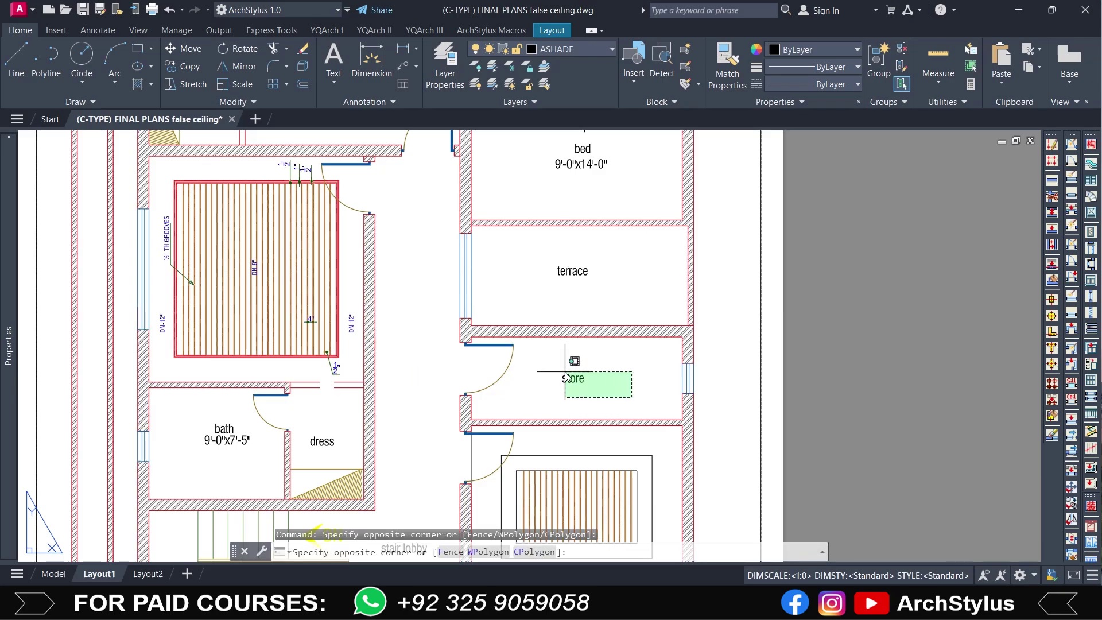
key("Escape")
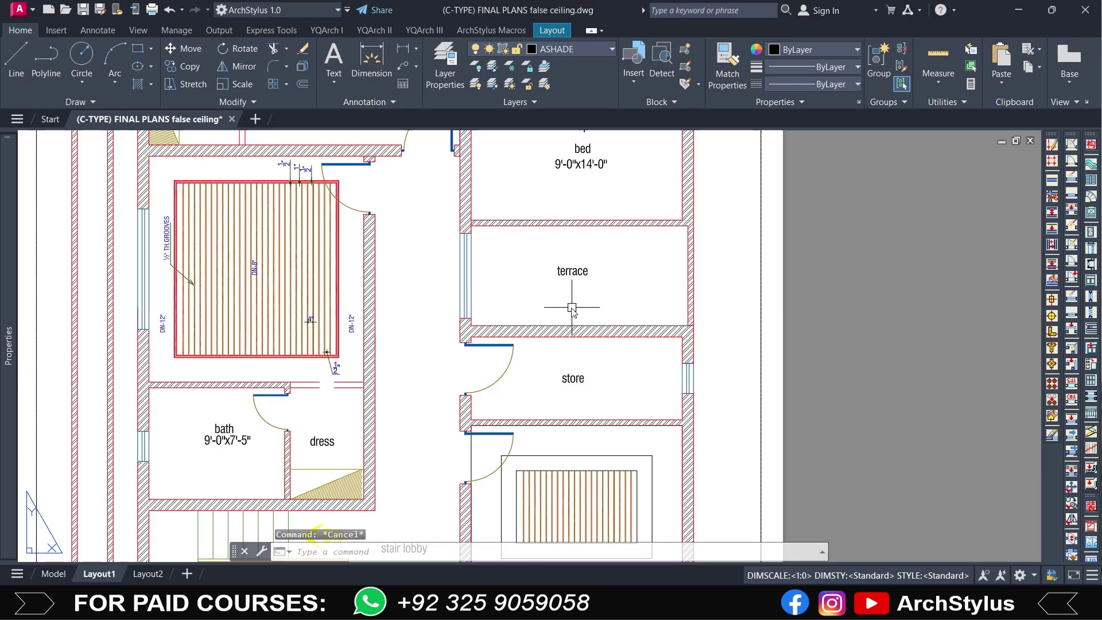
- Enter the viewport's model space and temporarily select the terrace label above the store
scroll(573, 310, "down", 2)
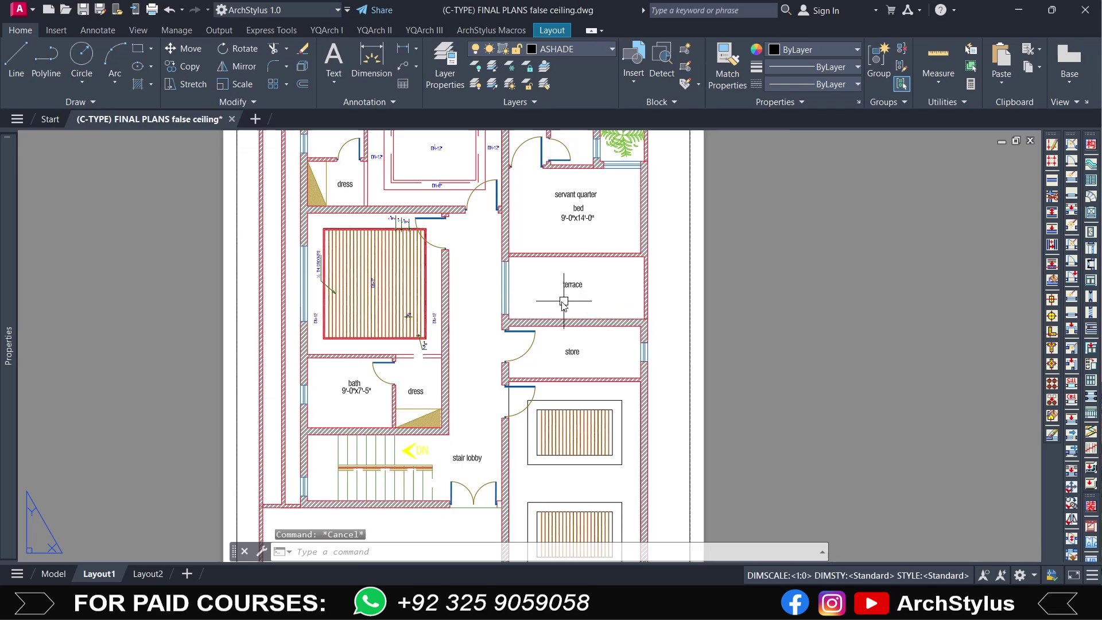
double_click(562, 302)
left_click(594, 298)
left_click(549, 273)
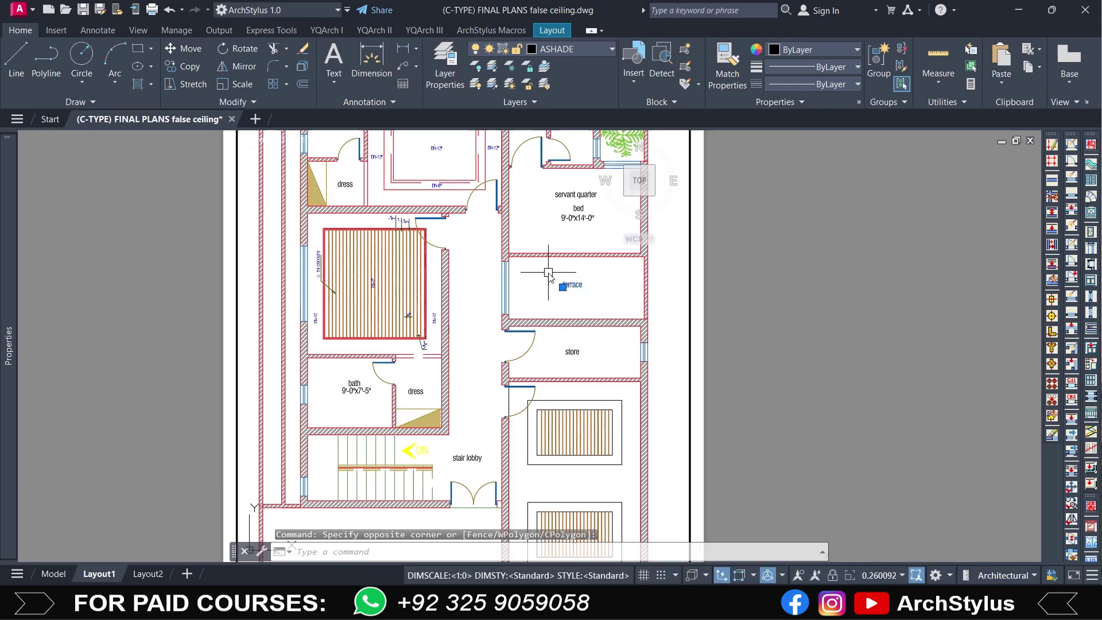
key("Escape")
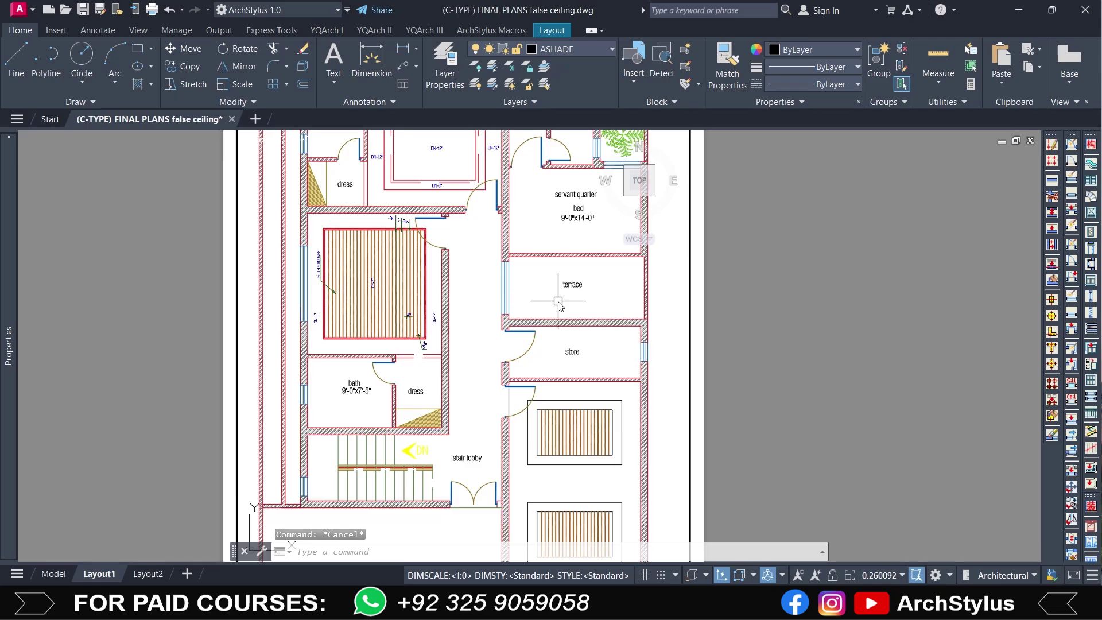
- Return to paper space and try to select the terrace label above the store from there
type("ps")
key("Return")
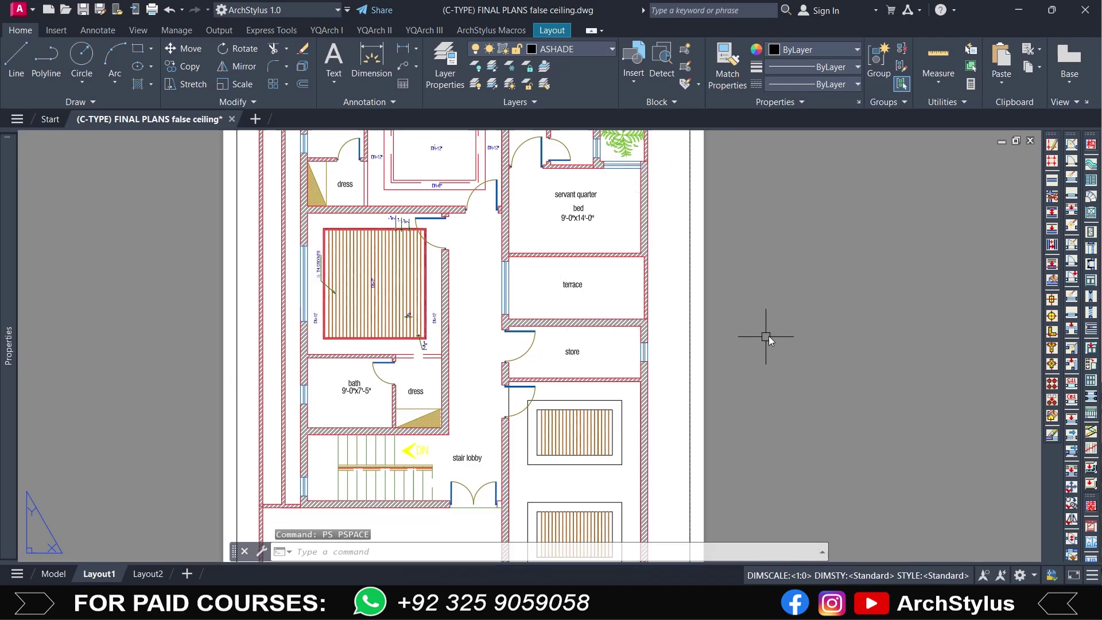
scroll(589, 291, "up", 2)
left_click(587, 297)
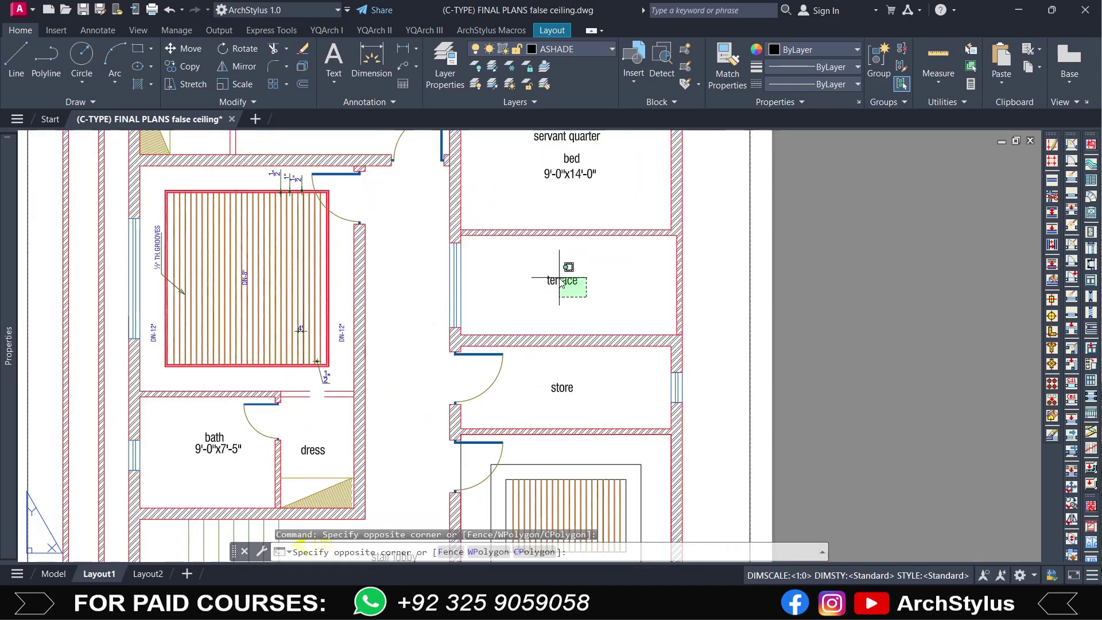
key("Escape")
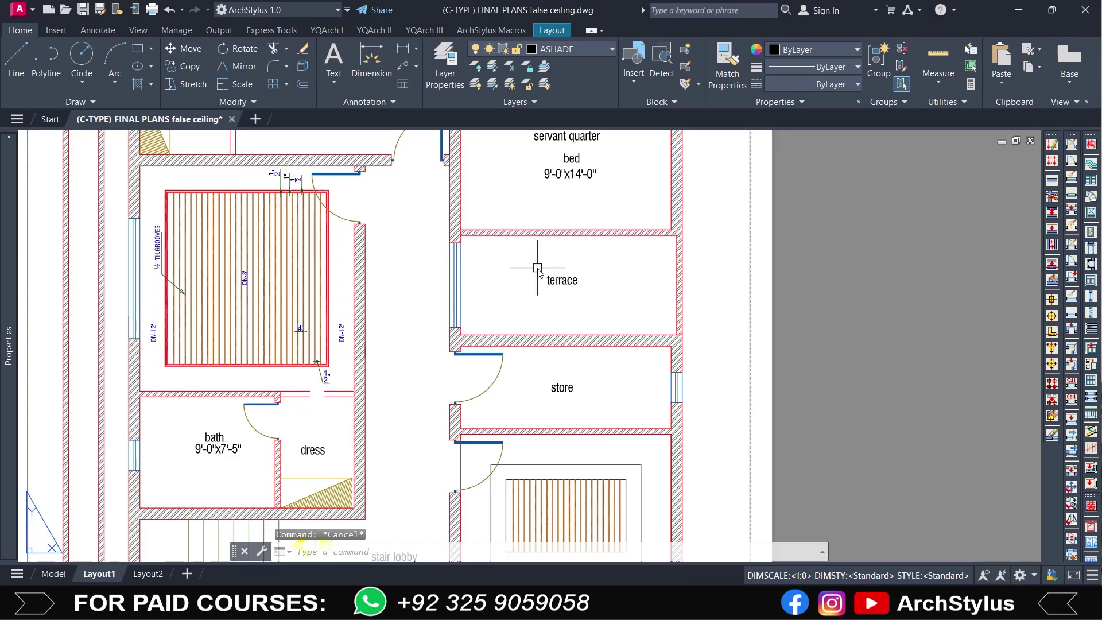
- Activate the viewport's model space and use CHSPACE to transfer the terrace and store labels to paper space
double_click(575, 296)
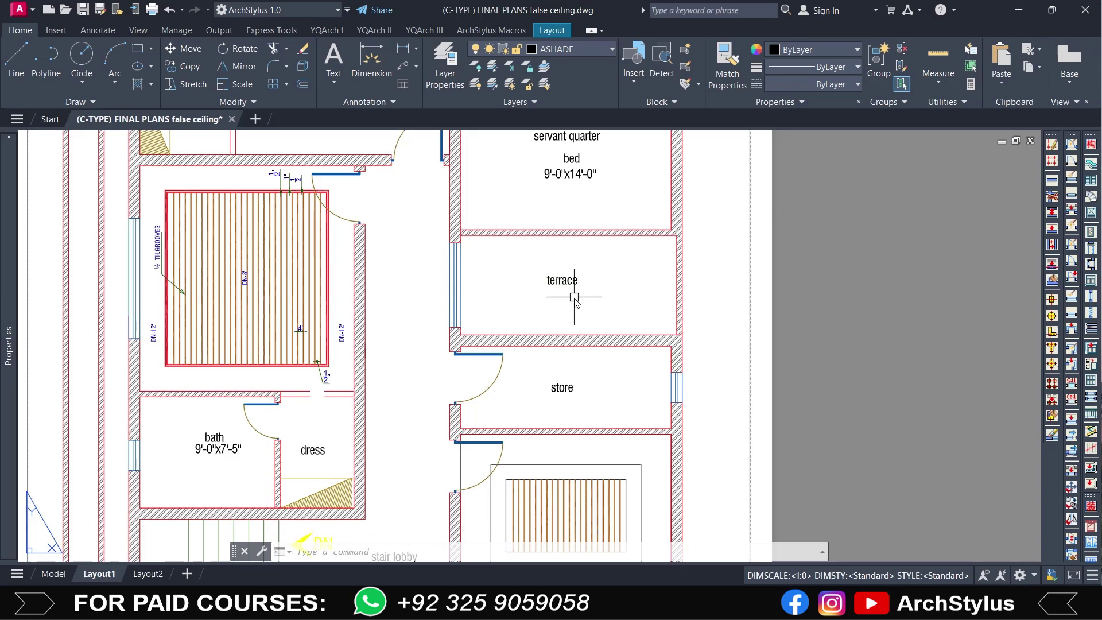
double_click(575, 298)
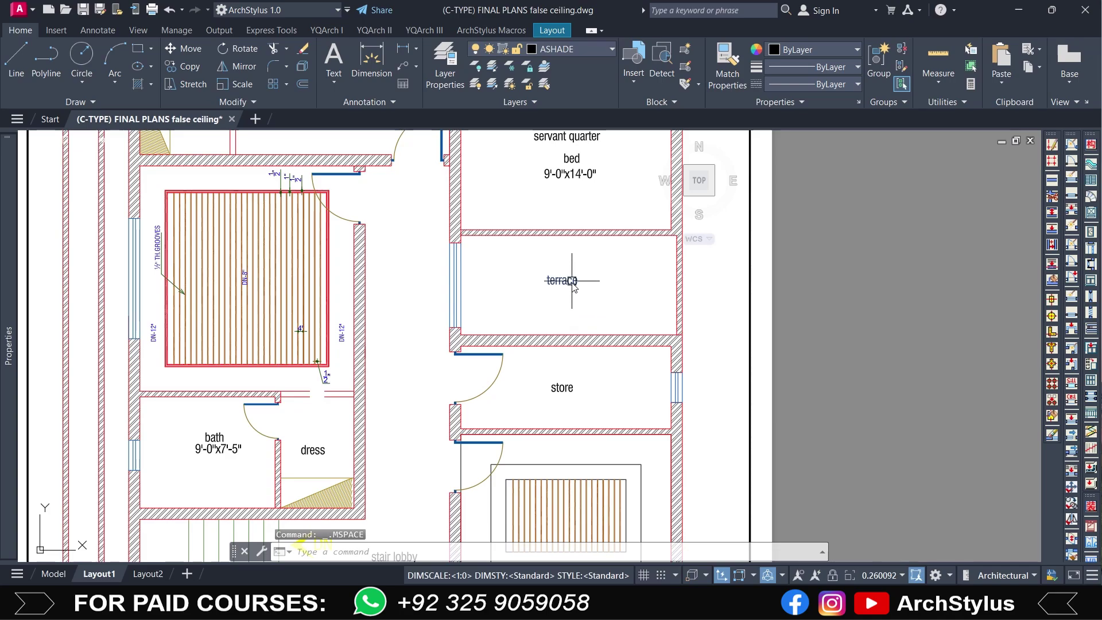
type("qHSPACE")
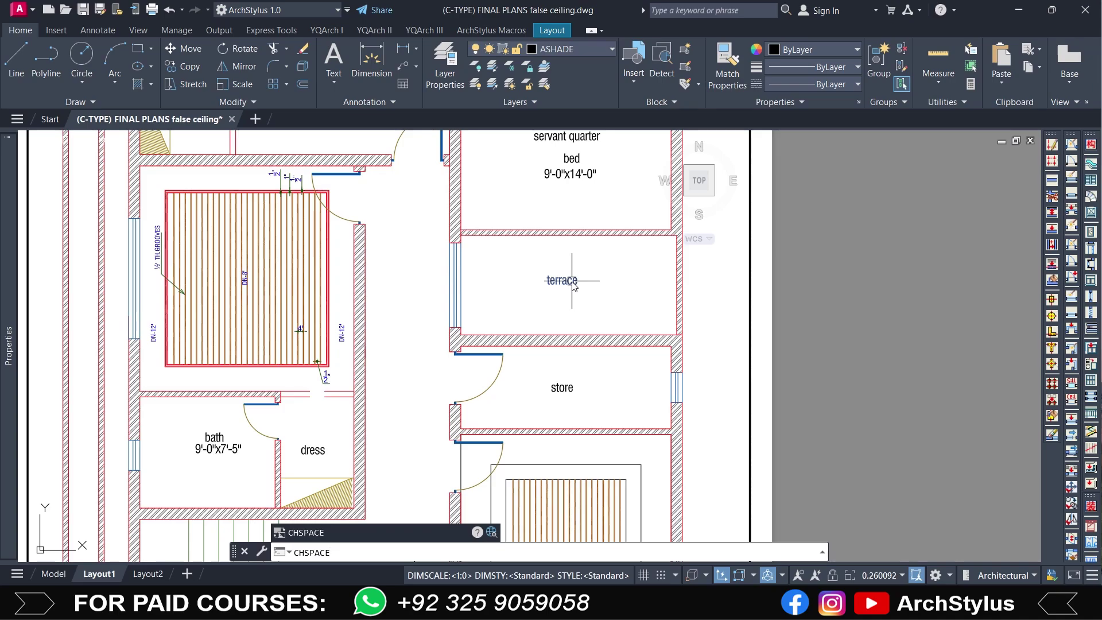
key("Return")
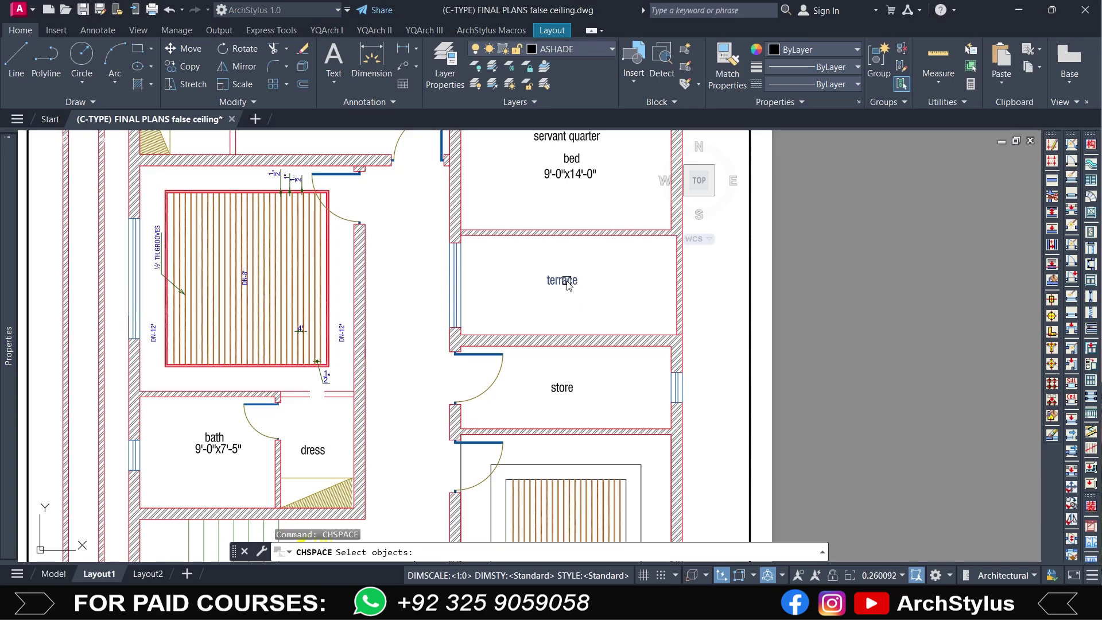
left_click(563, 282)
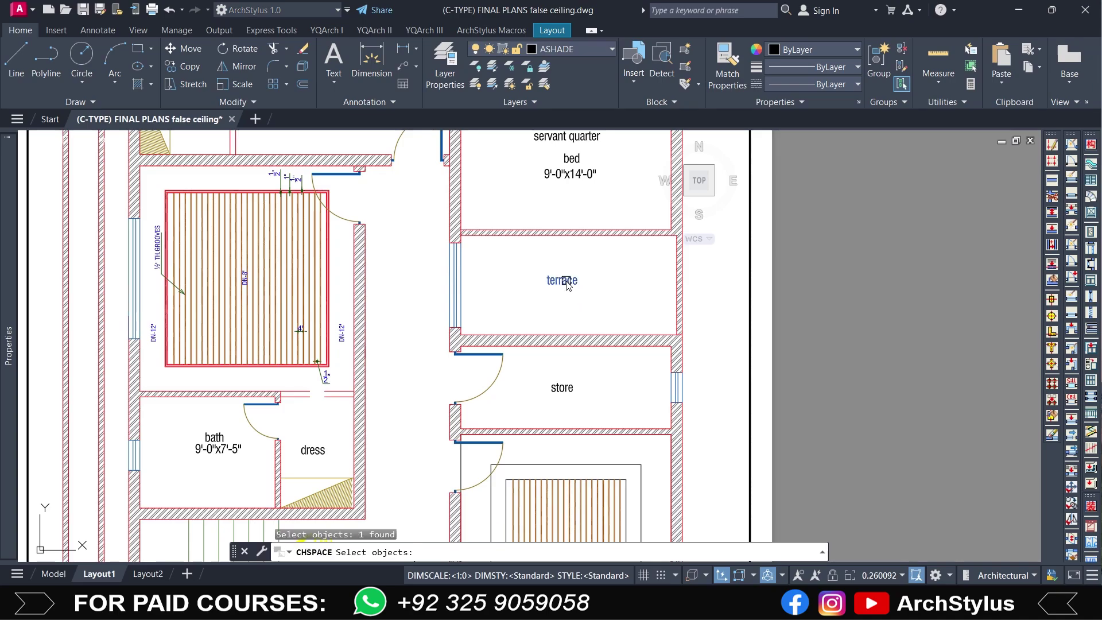
left_click(574, 387)
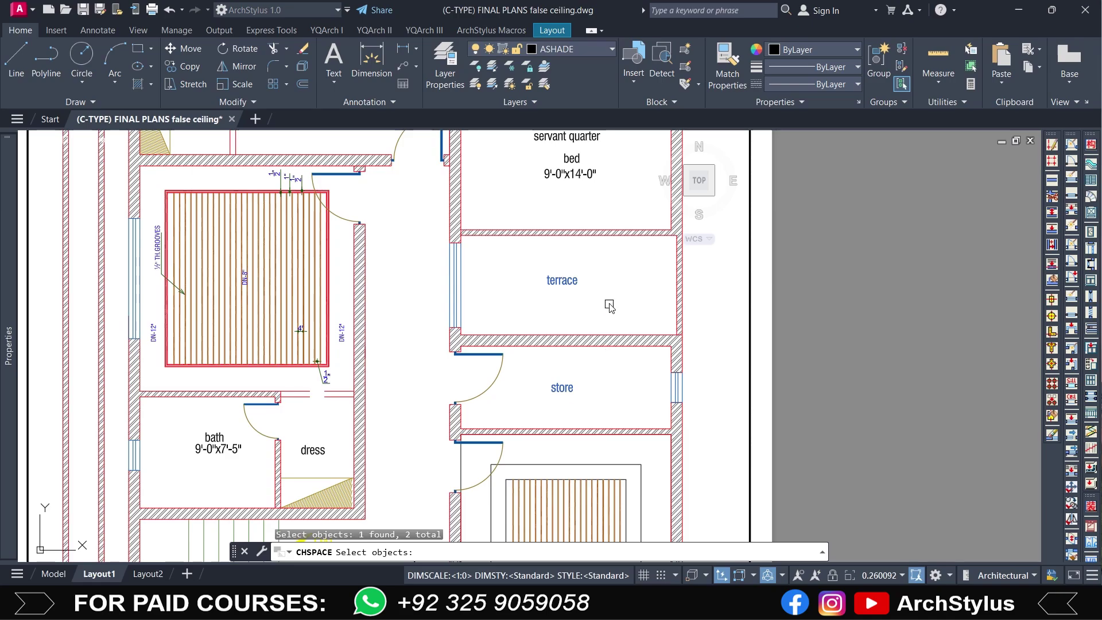
key("Return")
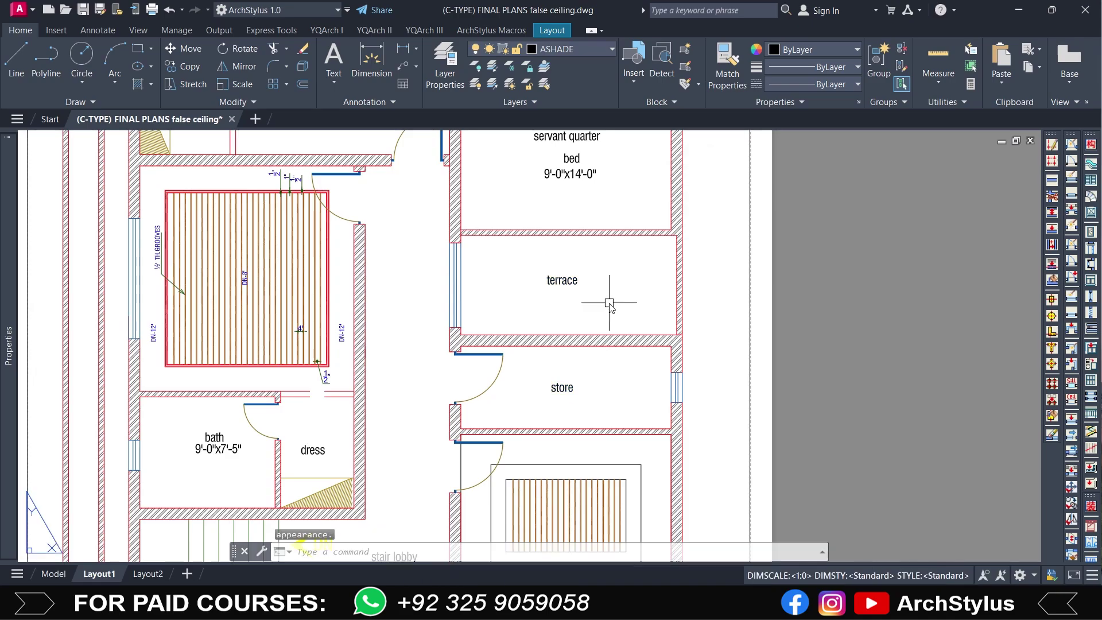
- Select the terrace and store labels in paper space and move them together horizontally toward the right-hand wall of their rooms
left_click(629, 308)
left_click(516, 267)
scroll(516, 266, "down", 1)
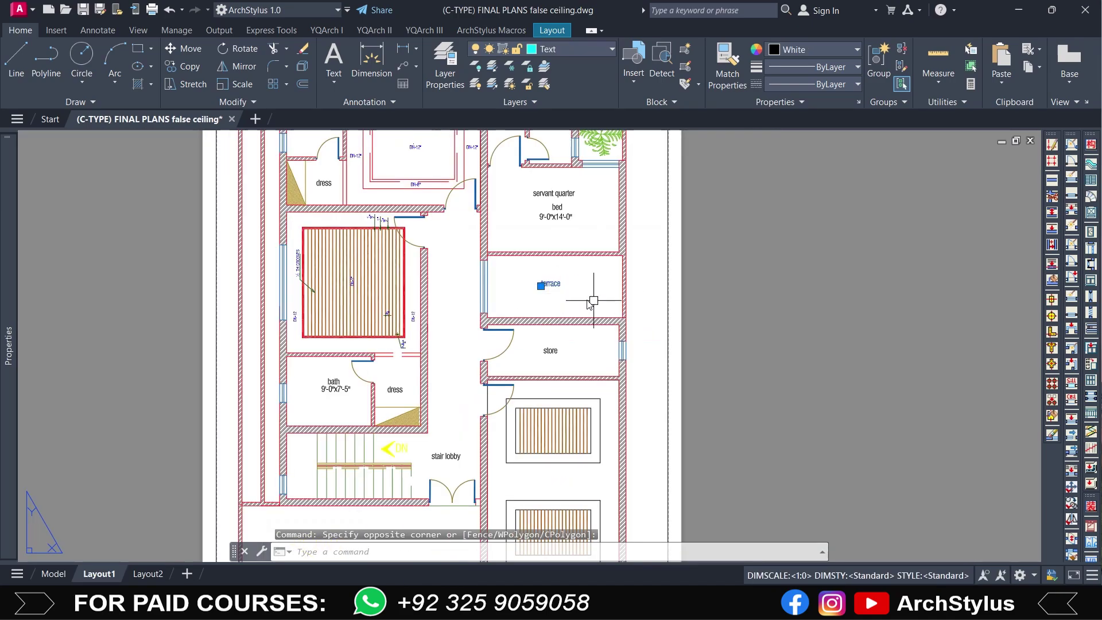
left_click(566, 356)
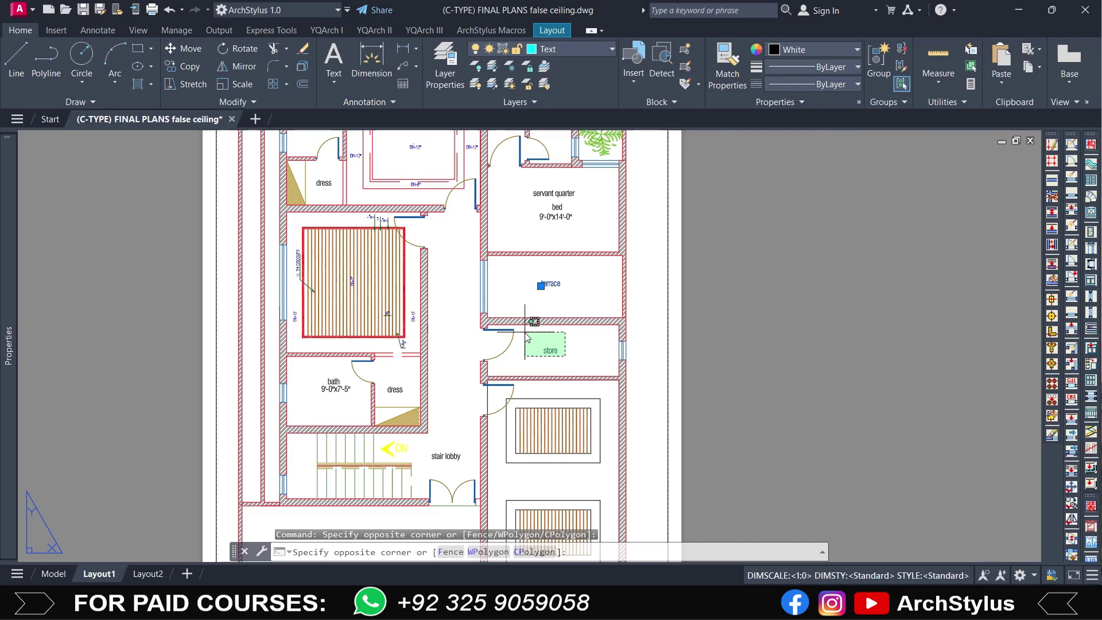
left_click(505, 312)
left_click(585, 227)
left_click(485, 155)
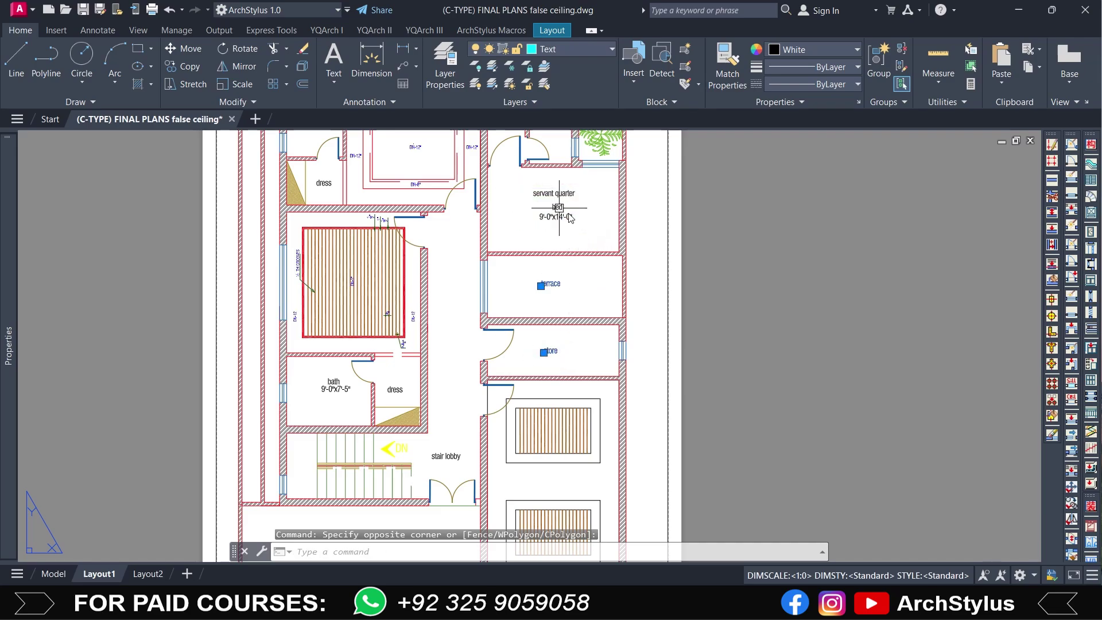
left_click(596, 236)
left_click(482, 154)
type("m")
key("space")
left_click(533, 310)
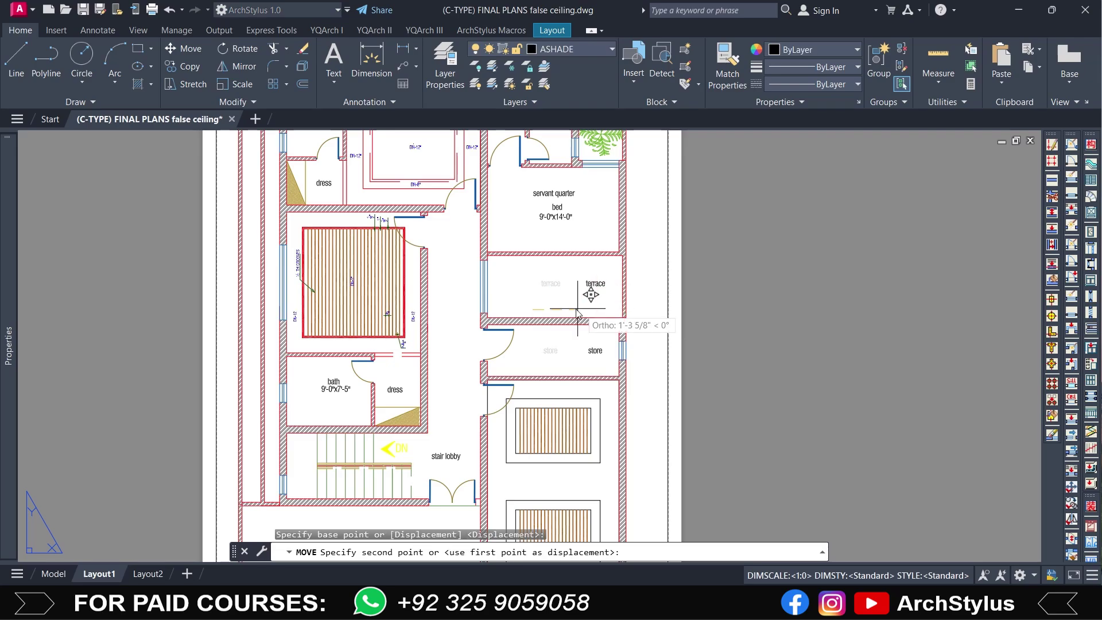
left_click(567, 313)
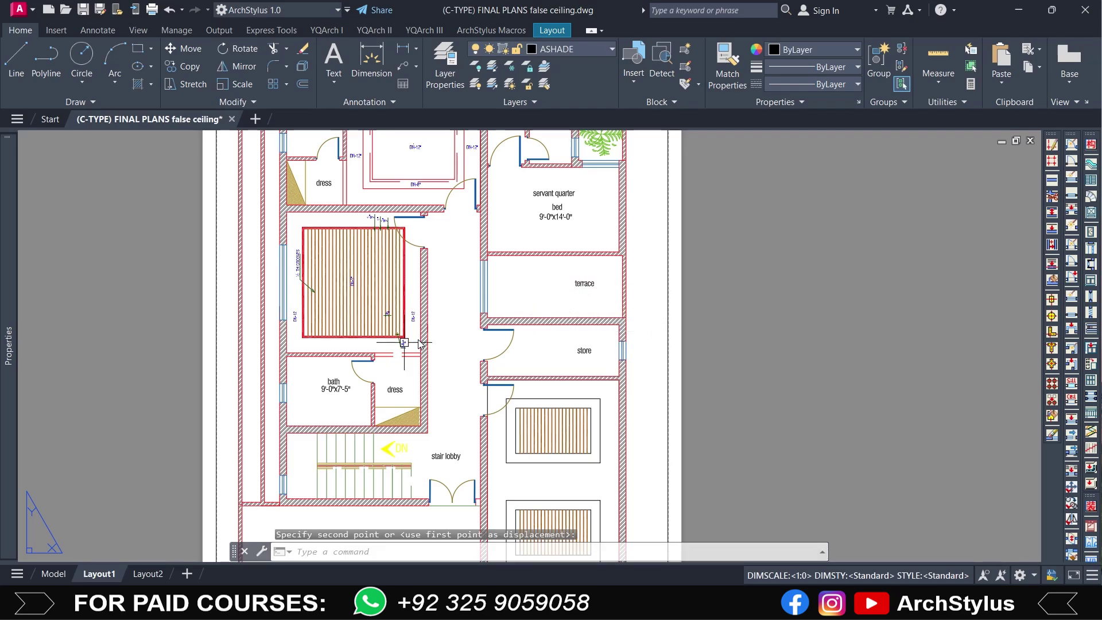
- Open the full drawing in model space and check the first-floor terrace and store rooms for their labels
left_click(58, 573)
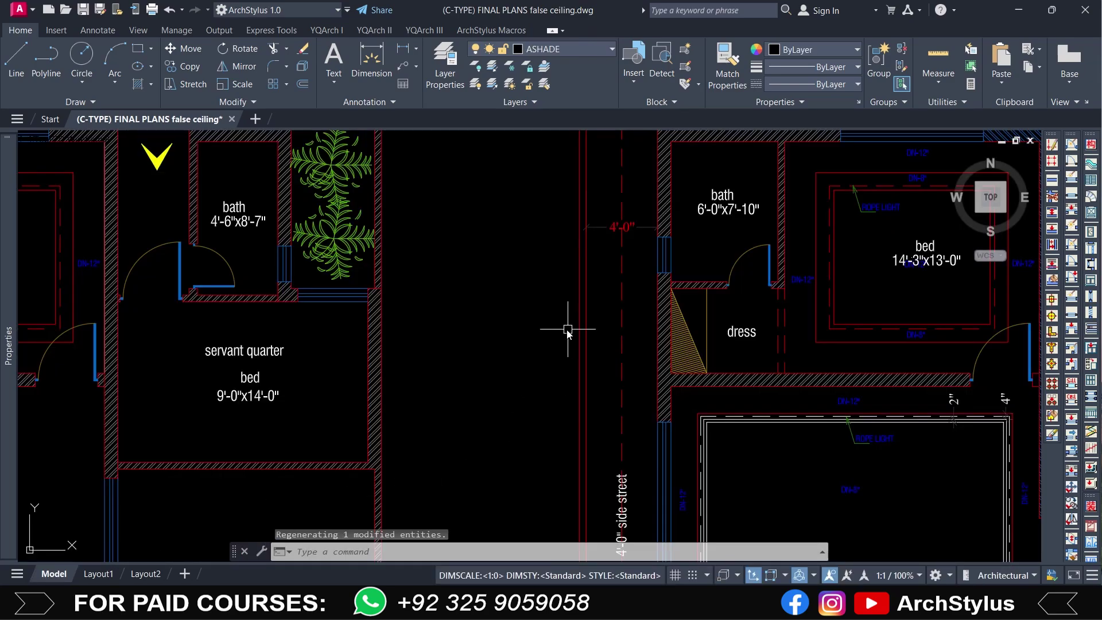
scroll(567, 332, "down", 5)
scroll(423, 307, "up", 4)
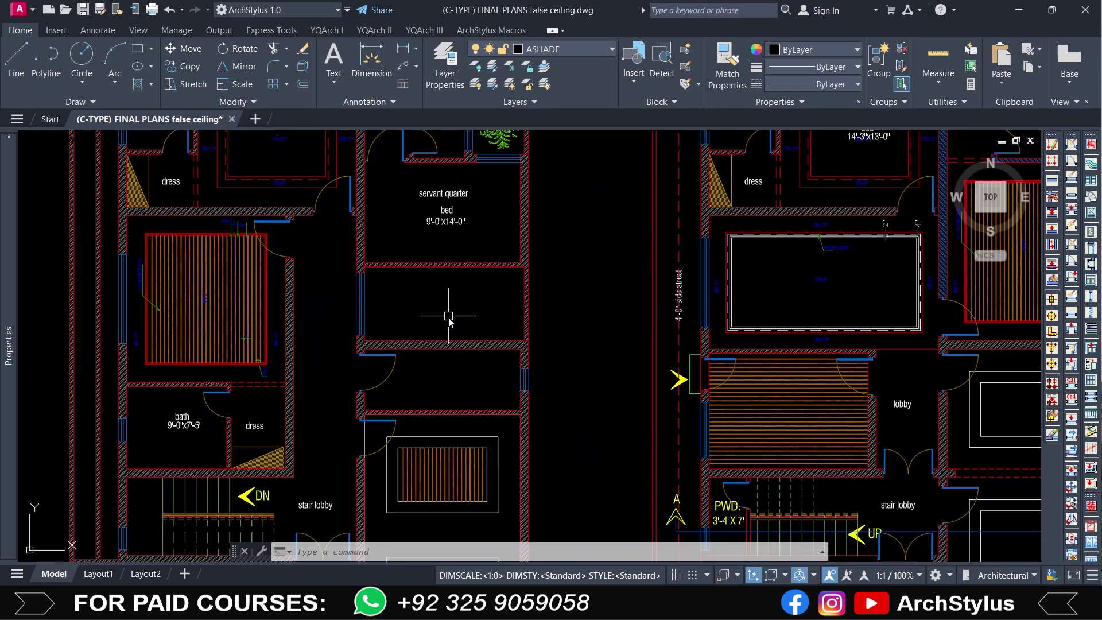
middle_click_drag(595, 357, 466, 362)
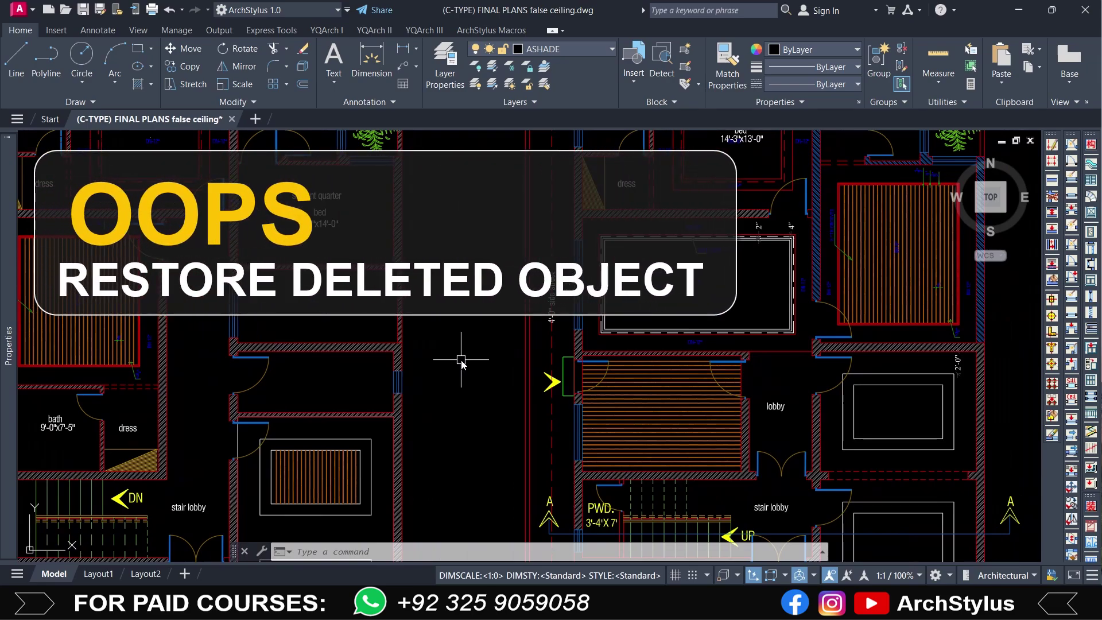
- Draw a rectangle in the empty area to the right of the ground floor plan
scroll(462, 362, "down", 5)
scroll(513, 321, "up", 1)
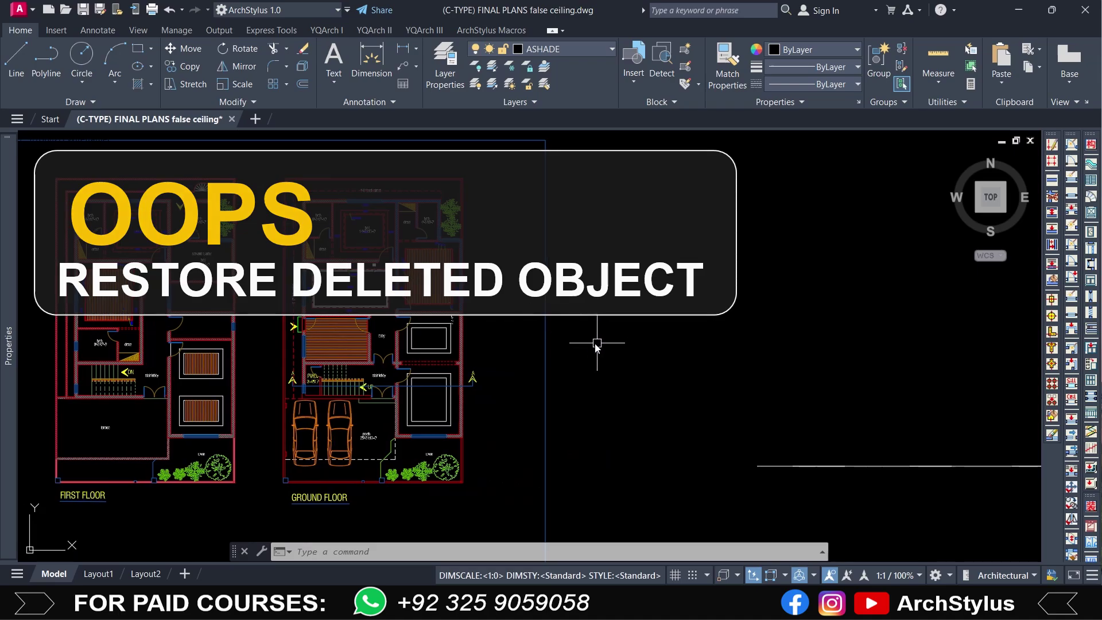
middle_click_drag(591, 344, 560, 340)
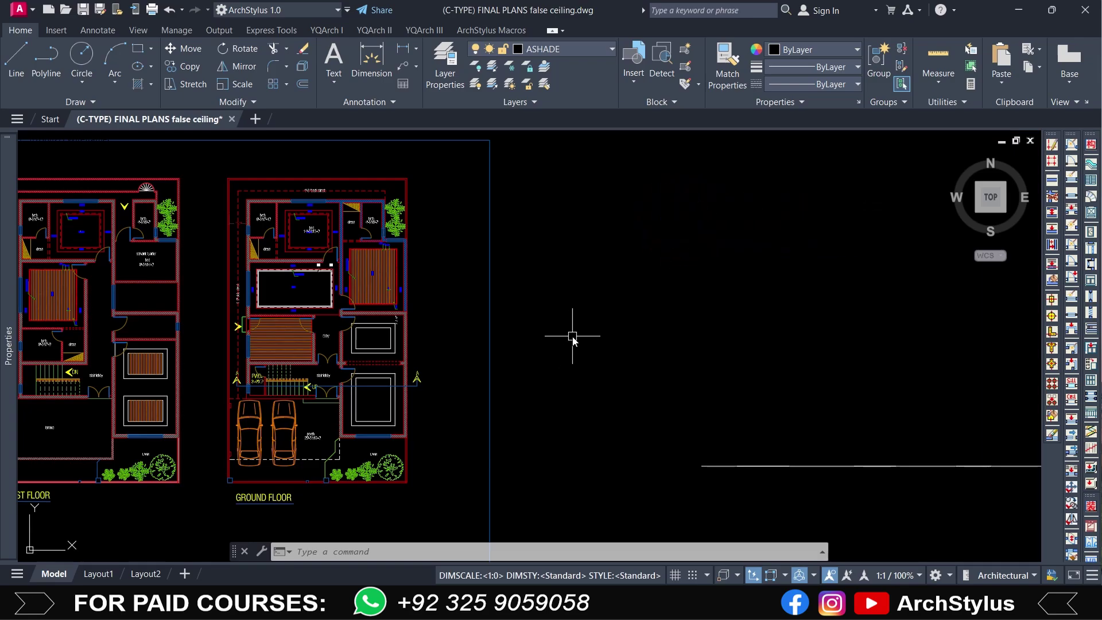
scroll(551, 324, "up", 3)
type("RE")
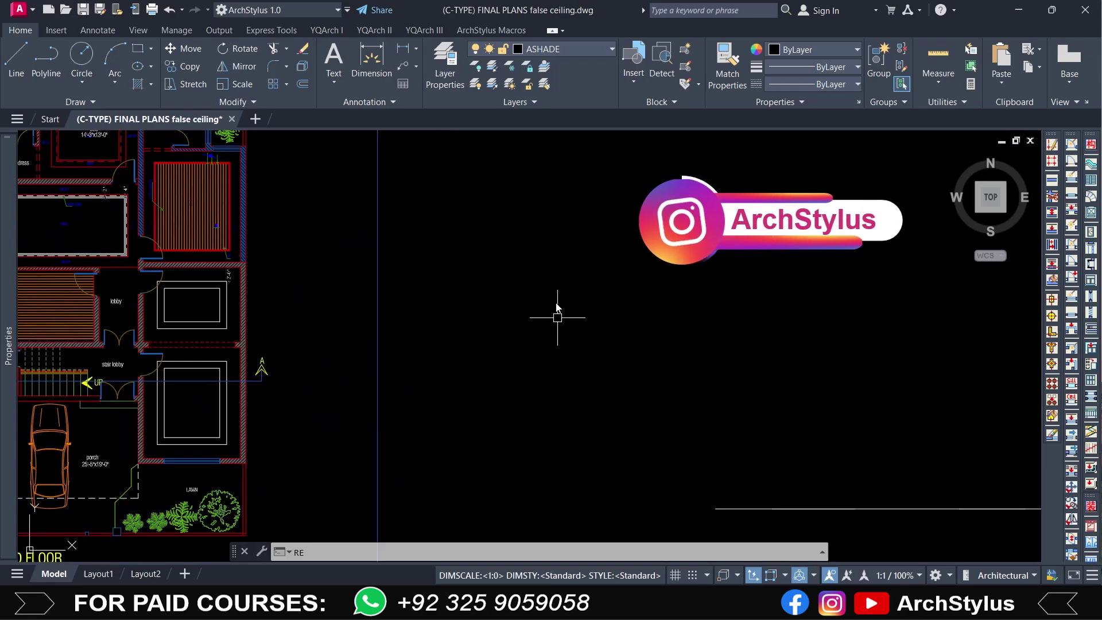
type("C")
key("Return")
left_click(483, 252)
left_click(620, 380)
- Draw a circle inside the new rectangle, slightly below and to the right of its centre
type("C")
key("Return")
left_click(568, 333)
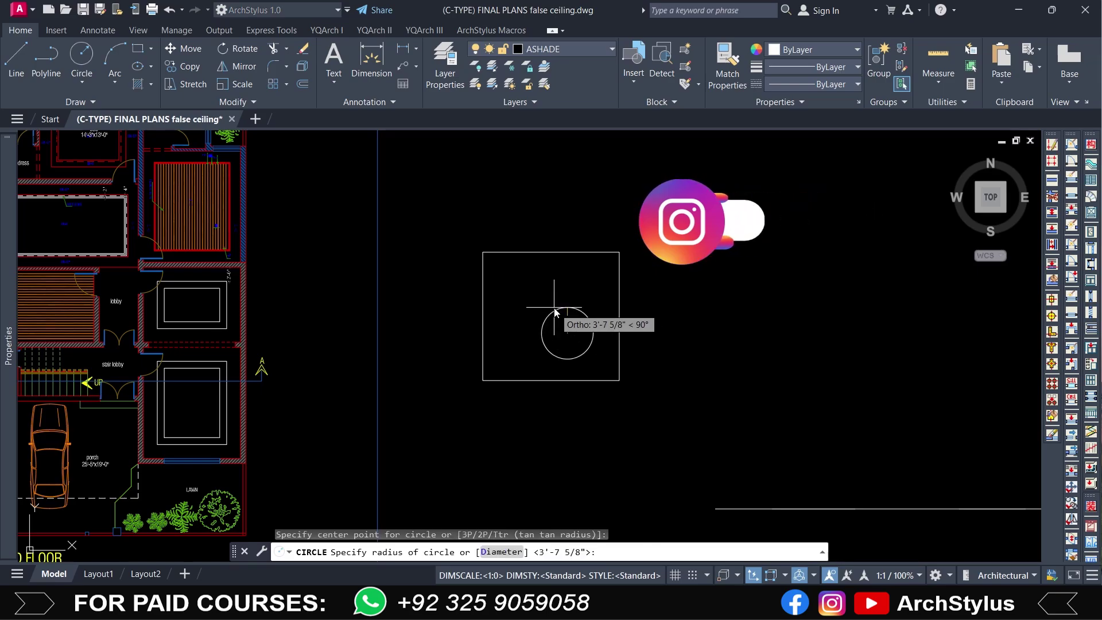
left_click(555, 304)
- Select the circle inside the rectangle with a crossing window and erase it
scroll(568, 327, "up", 2)
middle_click_drag(551, 329, 527, 329)
left_click(527, 275)
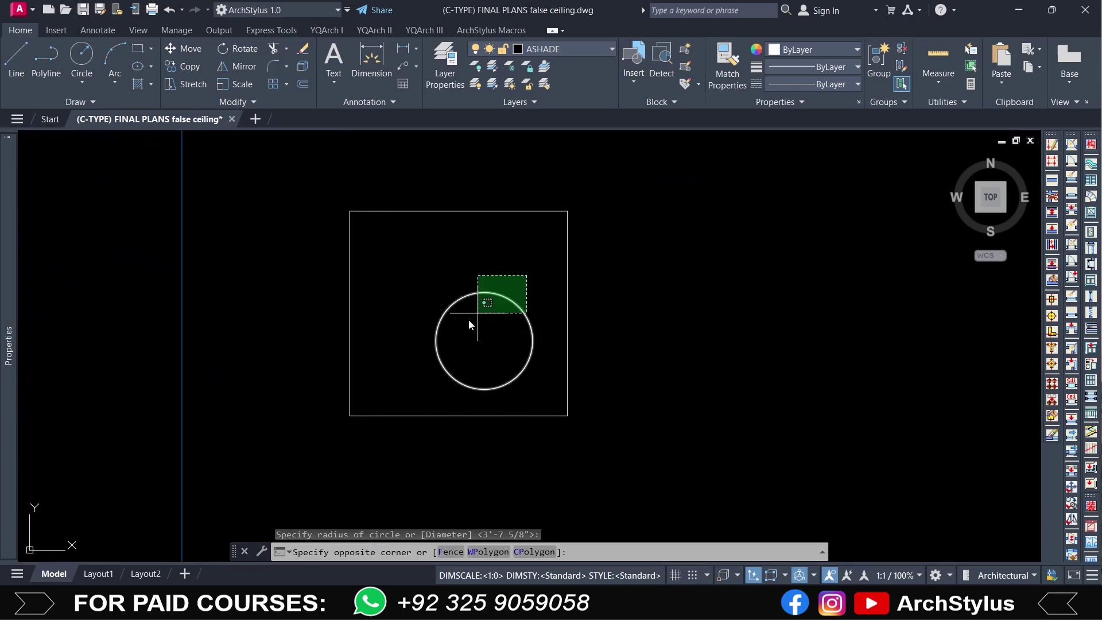
left_click(437, 345)
key("e")
key("Return")
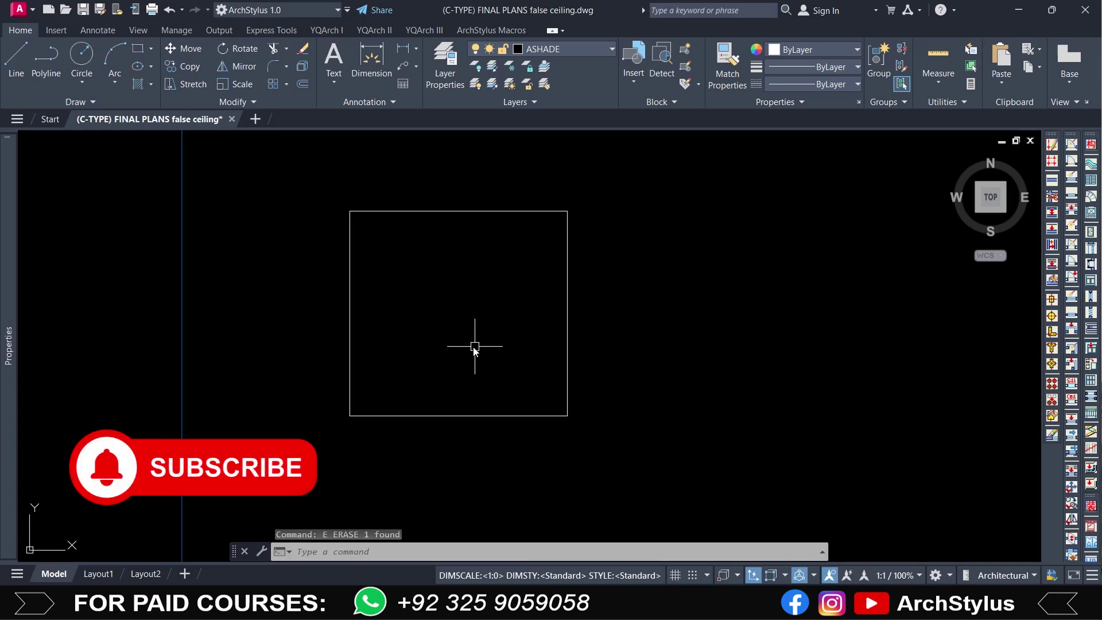
- Draw a small rectangle to the right of the large rectangle
type("rec")
key("Return")
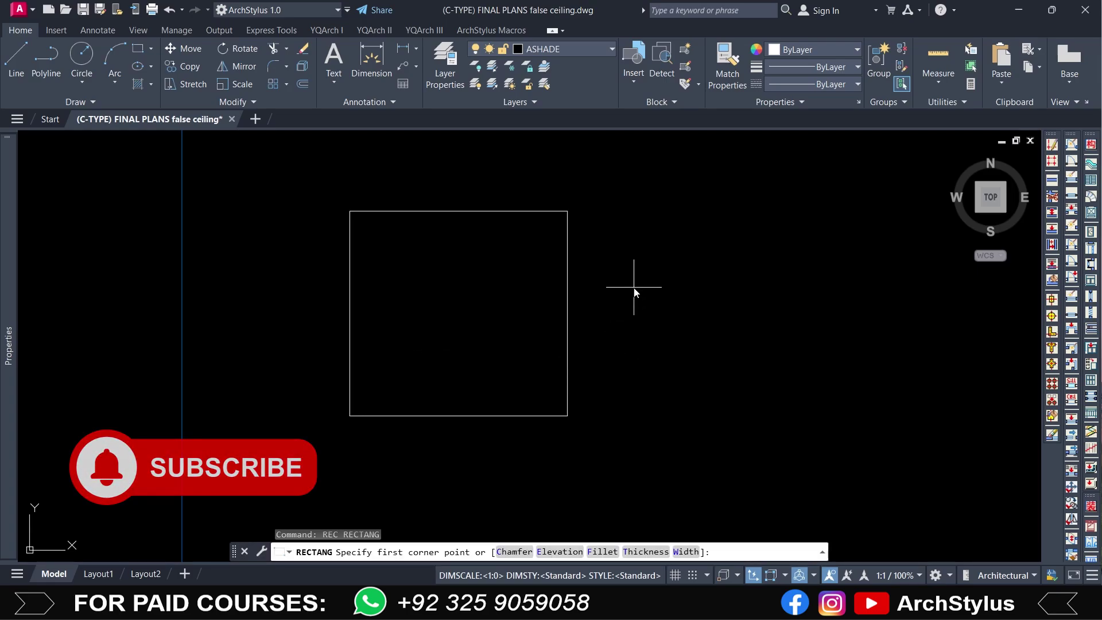
left_click(632, 286)
- Draw two circles to the right of the small rectangle, giving the lower one a radius of about 2'-11 1/2"
type("c")
key("Return")
left_click(804, 343)
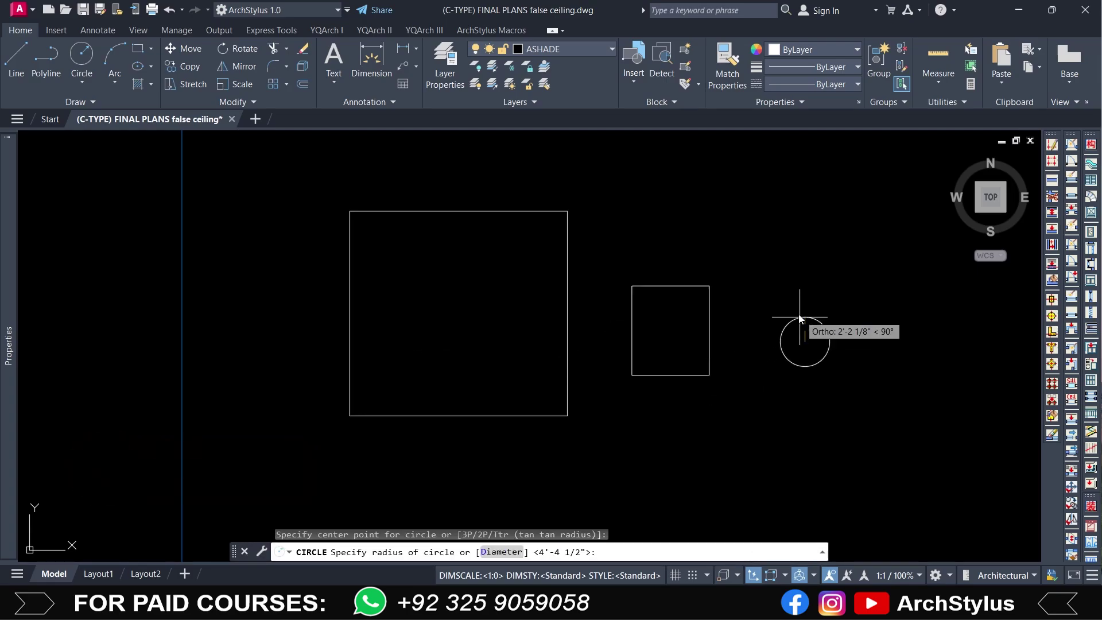
left_click(782, 319)
key("Return")
left_click(765, 231)
left_click(741, 221)
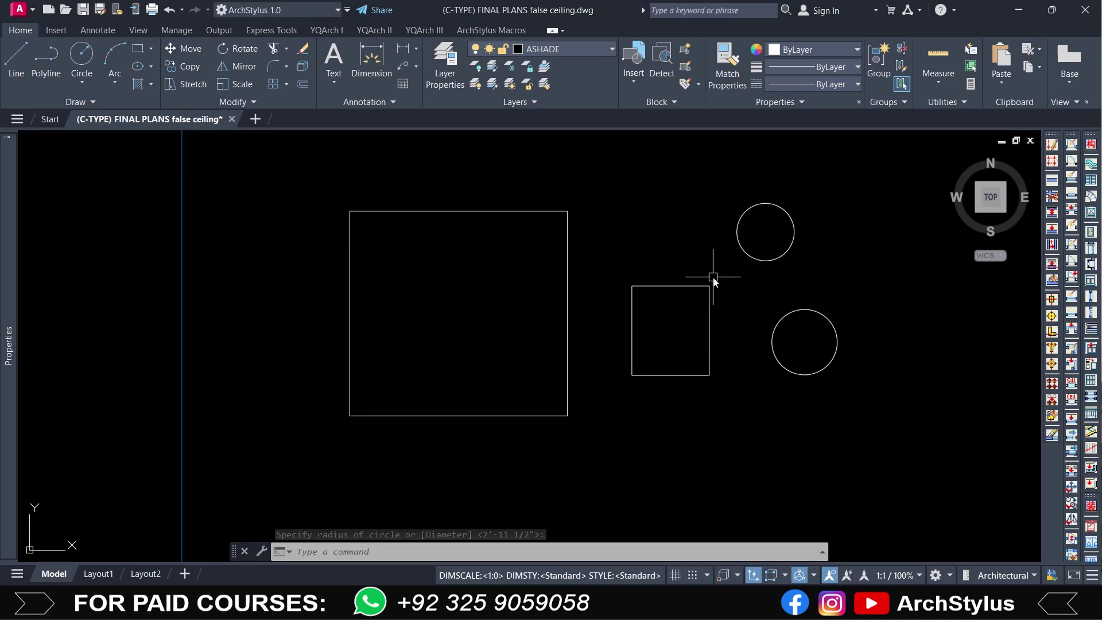
key("Escape")
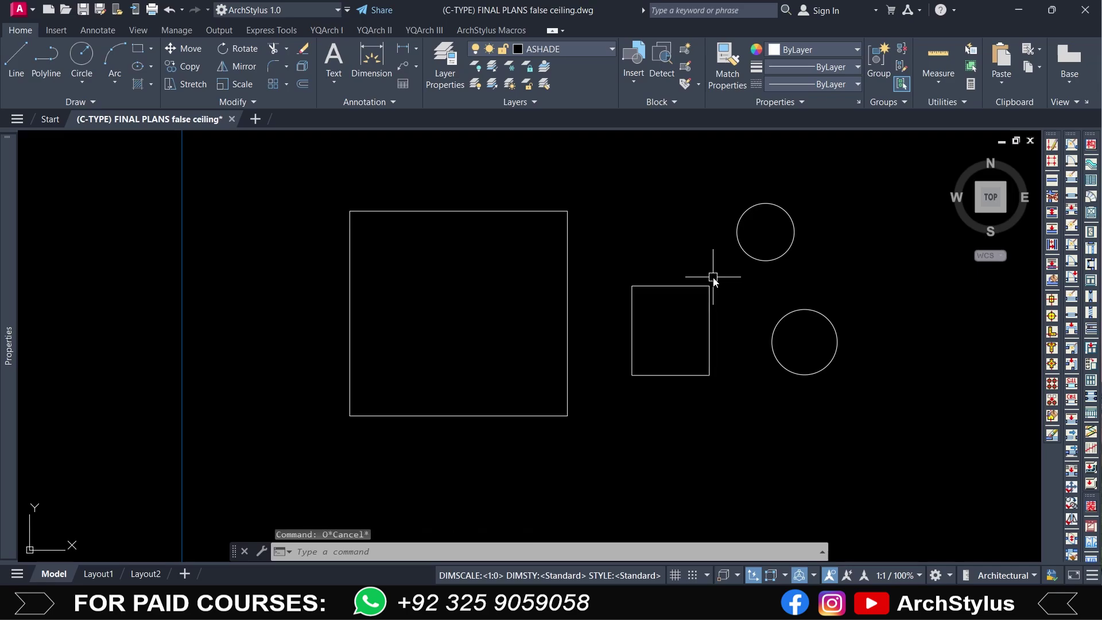
- Undo the two new circles, the small rectangle and the erasing of the circle in the large rectangle
key("ctrl+z")
key("ctrl+z")
key("ctrl+z")
key("ctrl+z")
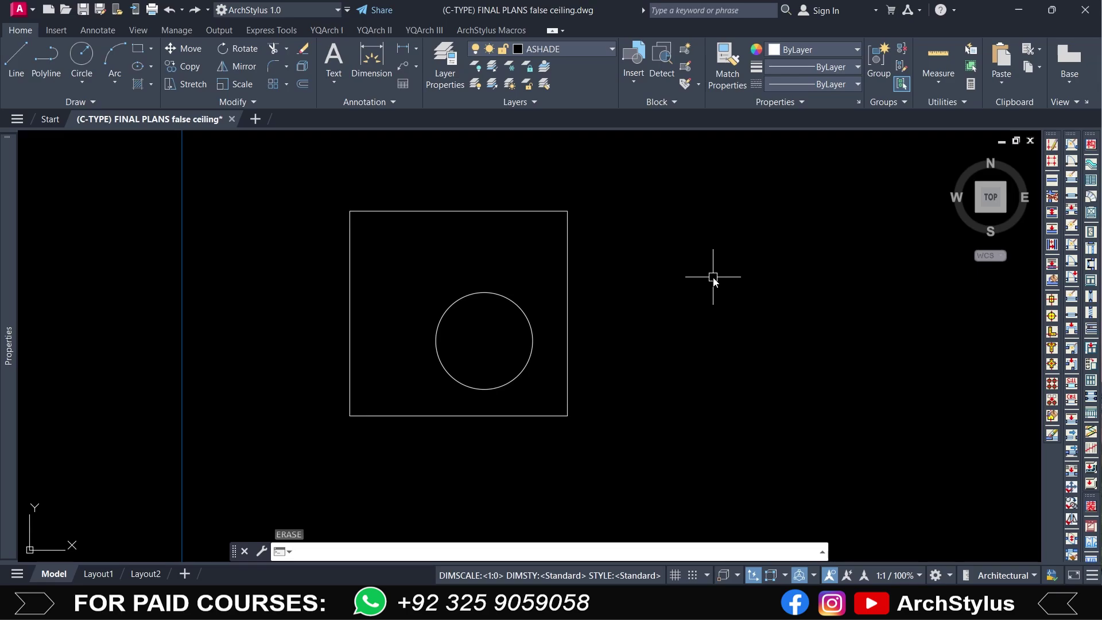
- Redo the erase, the small rectangle and the two circles
key("ctrl+y")
key("ctrl+y")
key("ctrl+y")
key("ctrl+y")
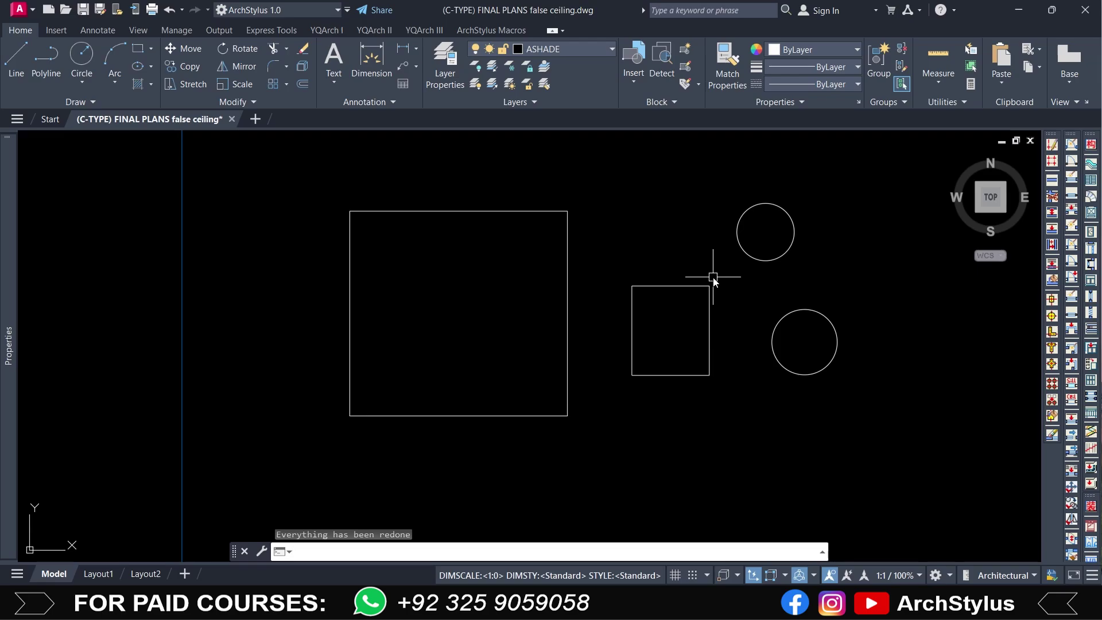
key("Escape")
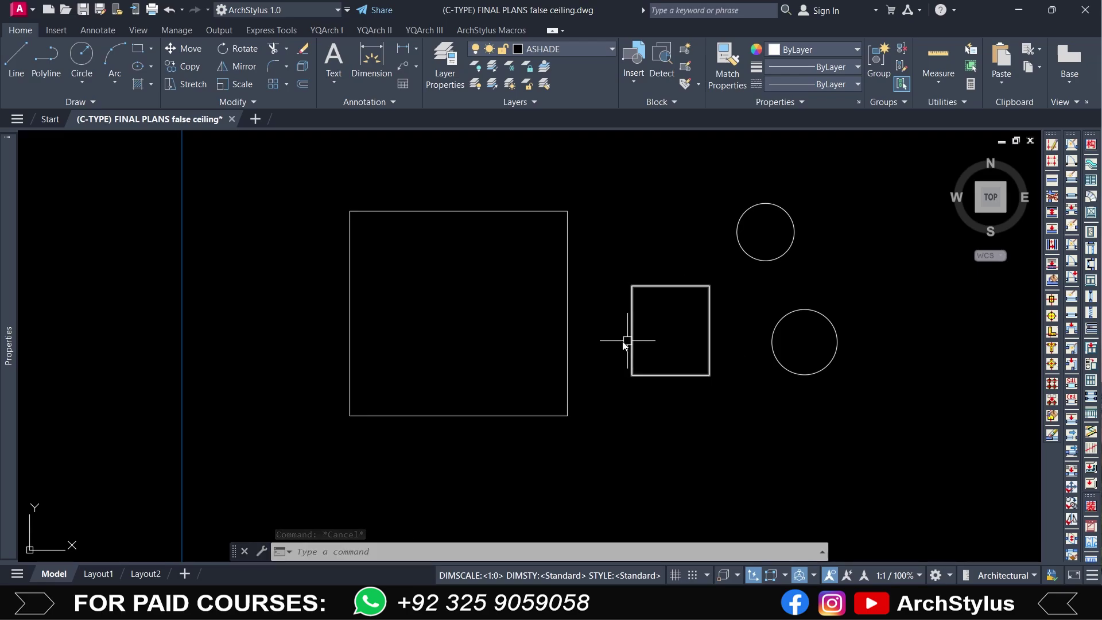
- Draw two more circles at the far right: one with radius about 2'-4 5/8" and a larger one overlapping it from below
middle_click_drag(637, 342, 453, 341)
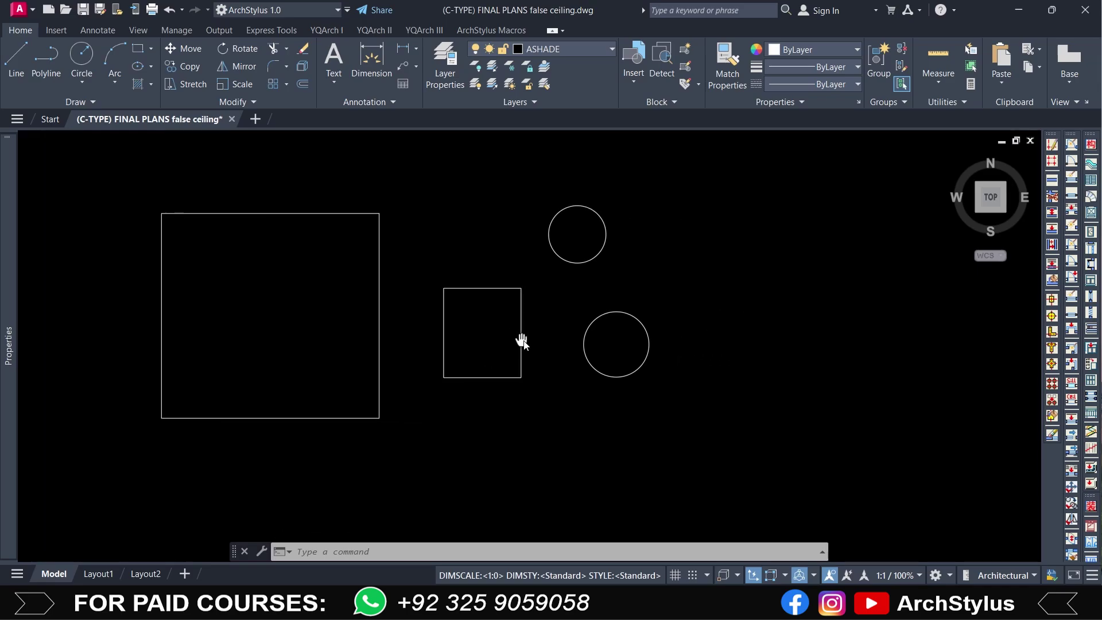
key("Return")
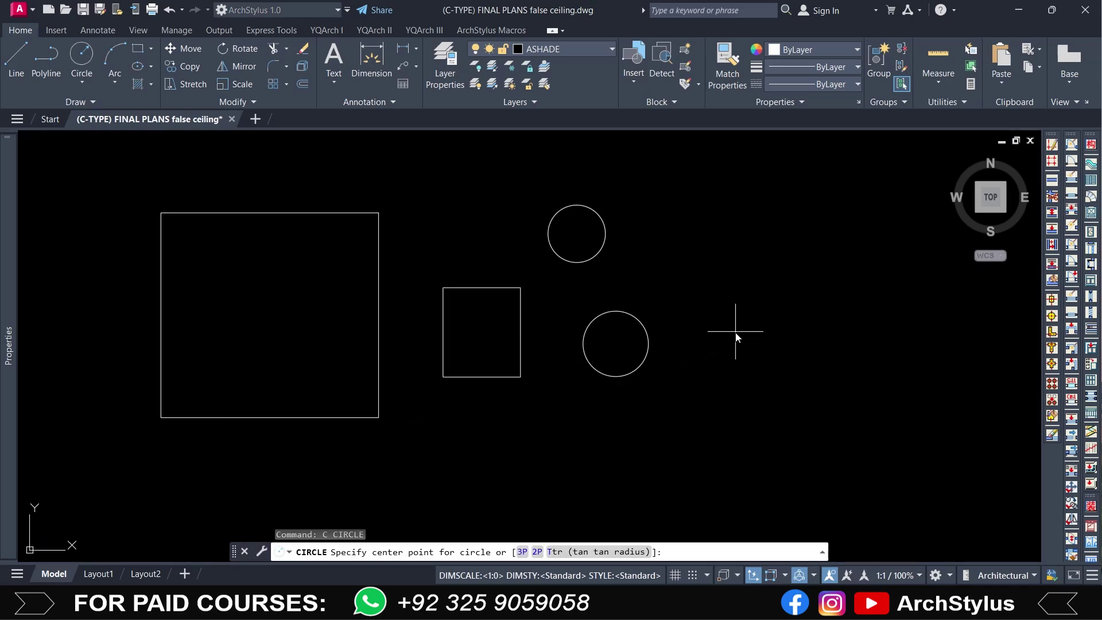
left_click(735, 330)
left_click(737, 356)
key("Return")
left_click(754, 404)
left_click(745, 347)
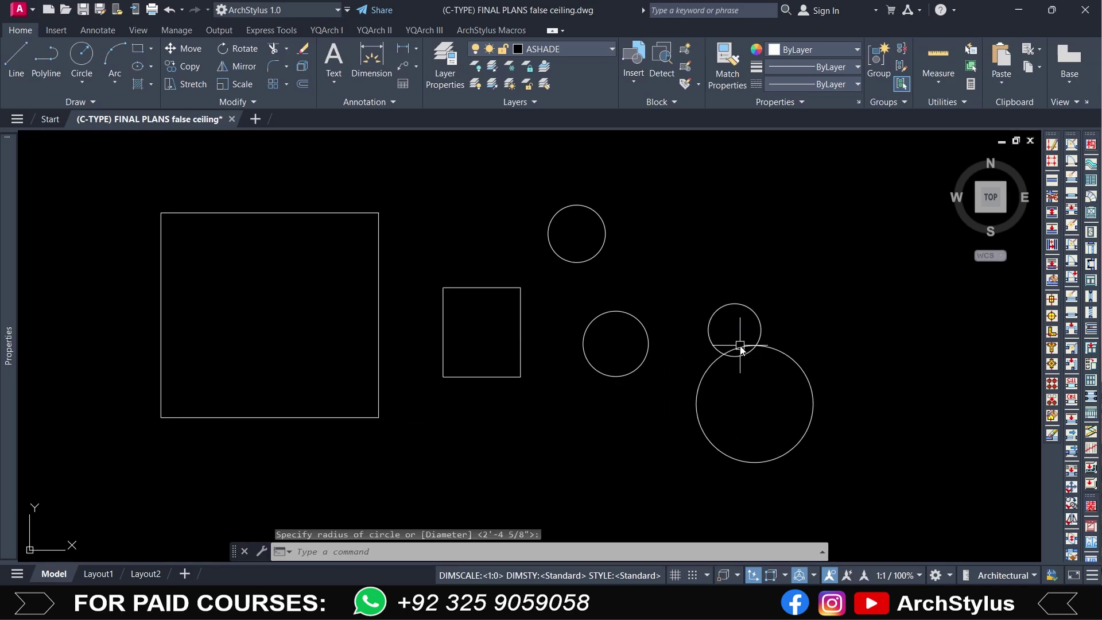
key("Escape")
- Erase the smaller of the two overlapping circles
left_click(790, 298)
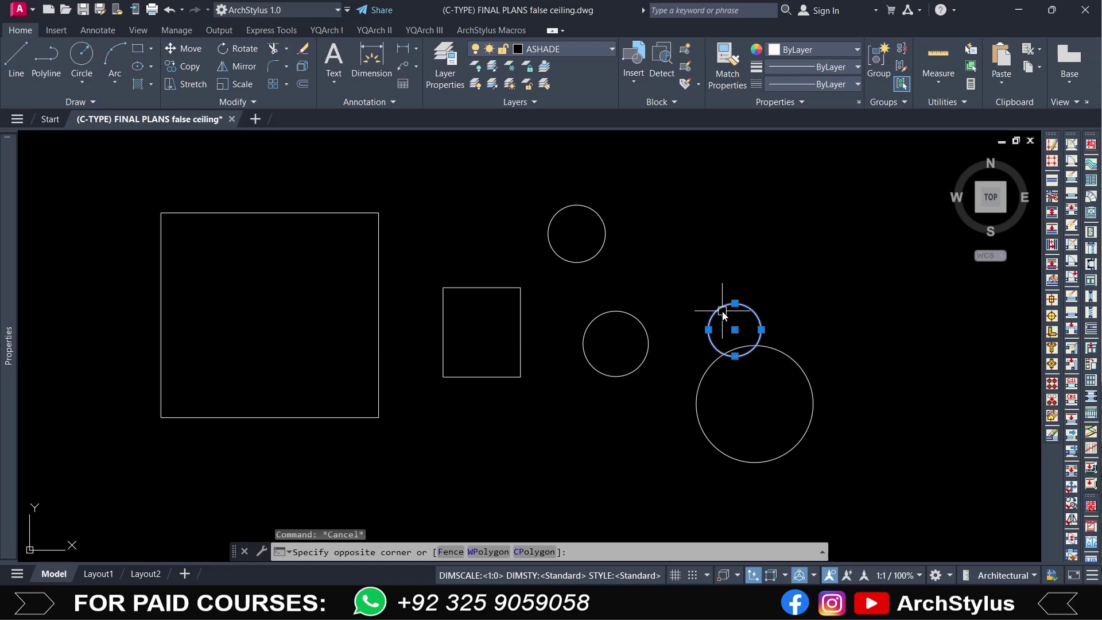
left_click(734, 319)
type("e")
key("Return")
- Draw three small separate rectangles above the large circle at the far right
type("r")
key("Return")
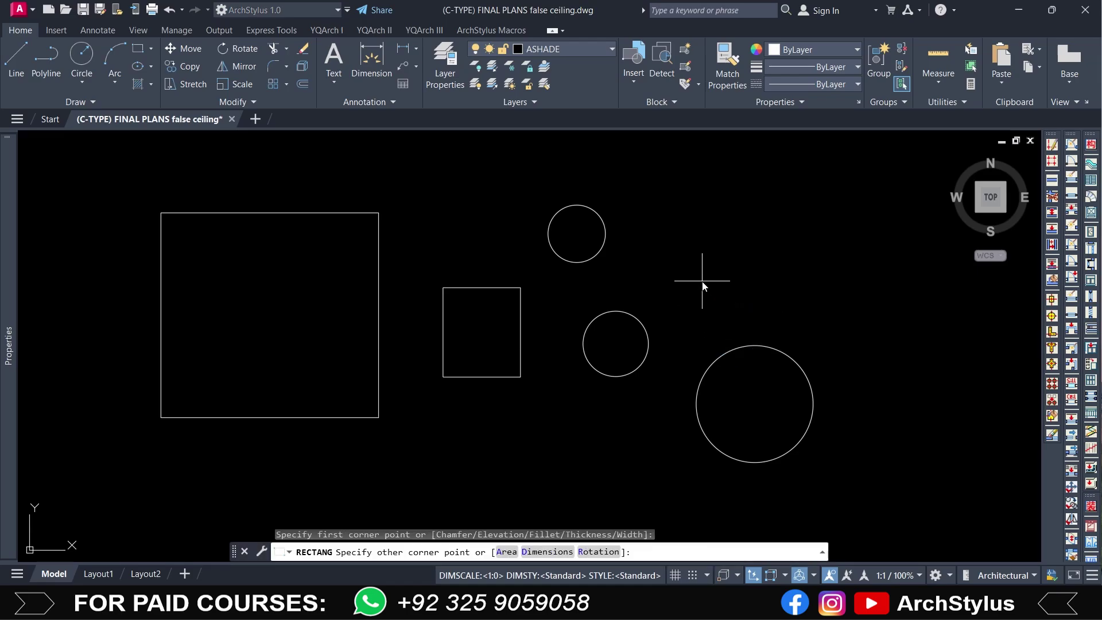
left_click(701, 281)
left_click(750, 319)
key("Return")
left_click(704, 237)
left_click(759, 258)
key("Return")
left_click(773, 201)
left_click(817, 240)
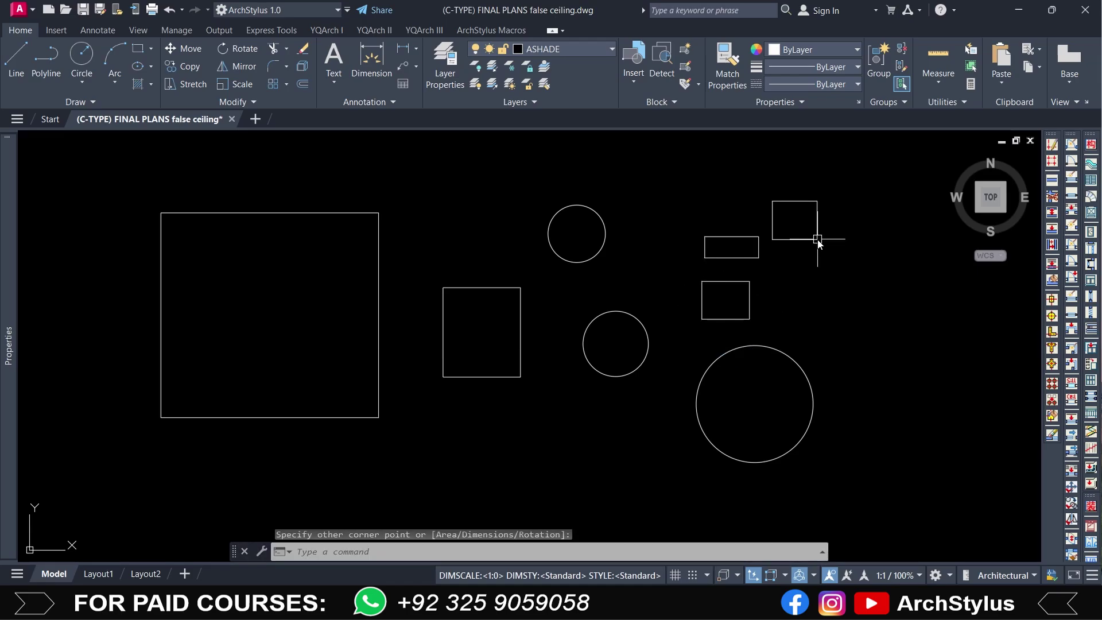
key("Return")
key("Escape")
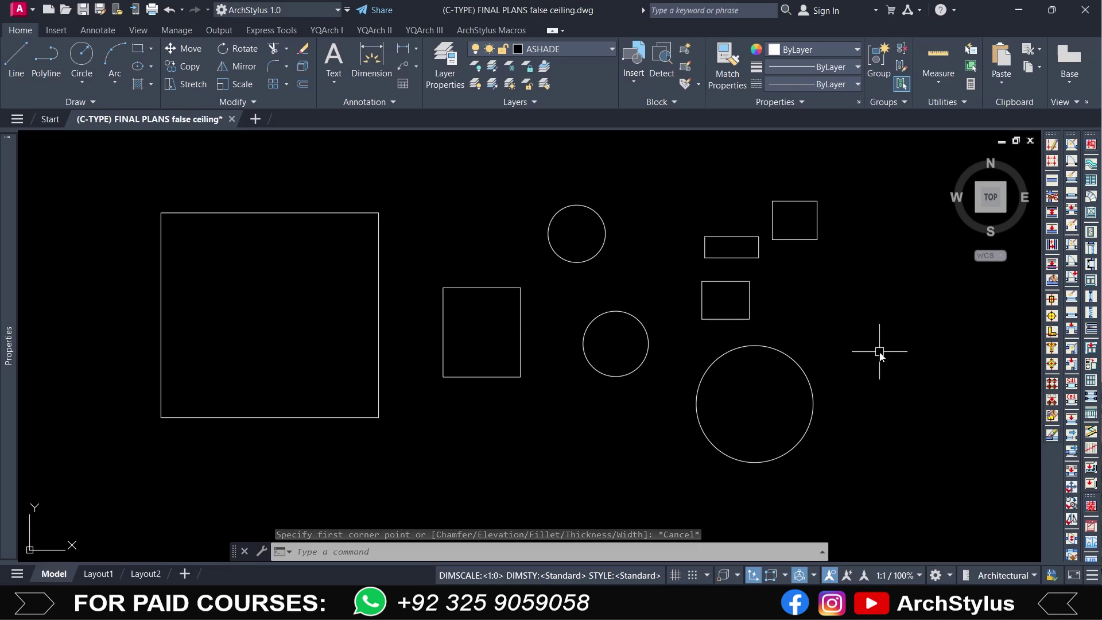
- Restore the erased circle with OOPS and set its colour to red
type("OOPS")
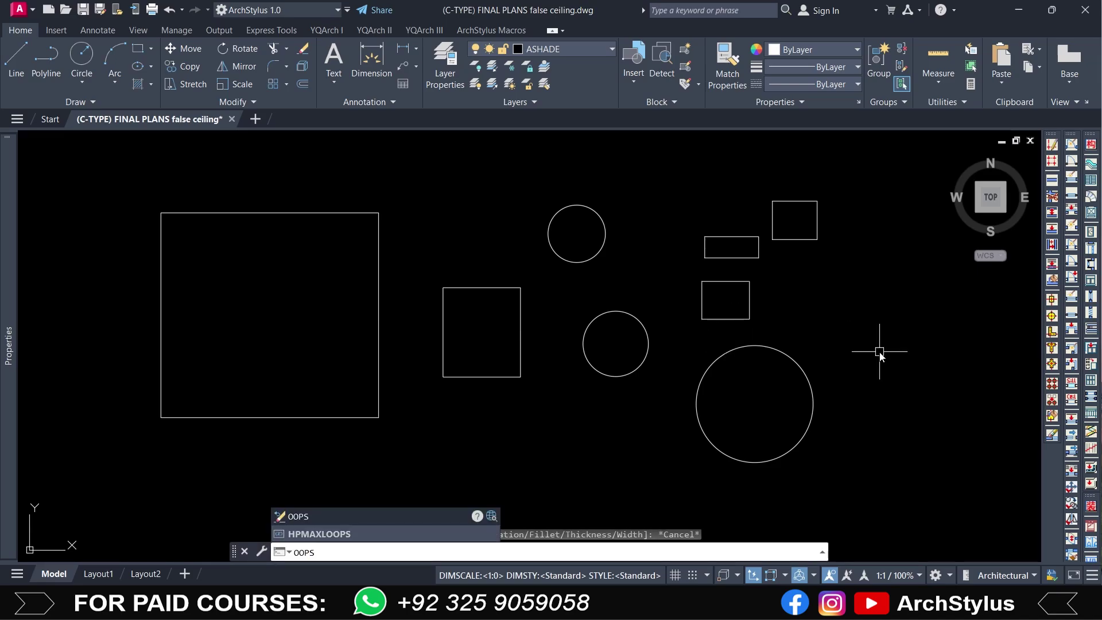
key("Return")
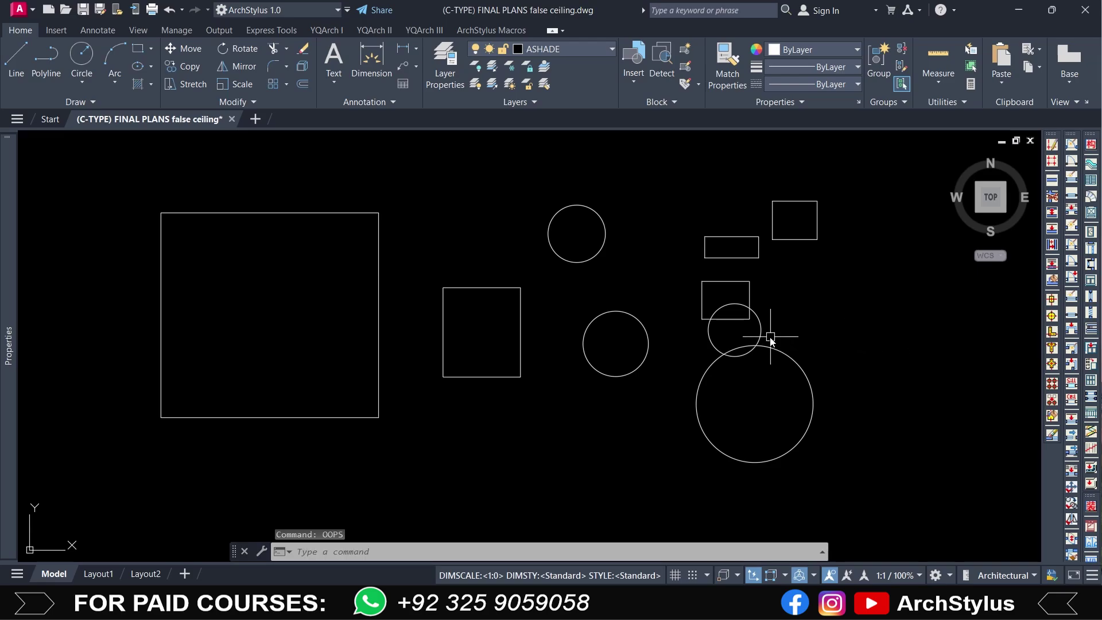
left_click(763, 331)
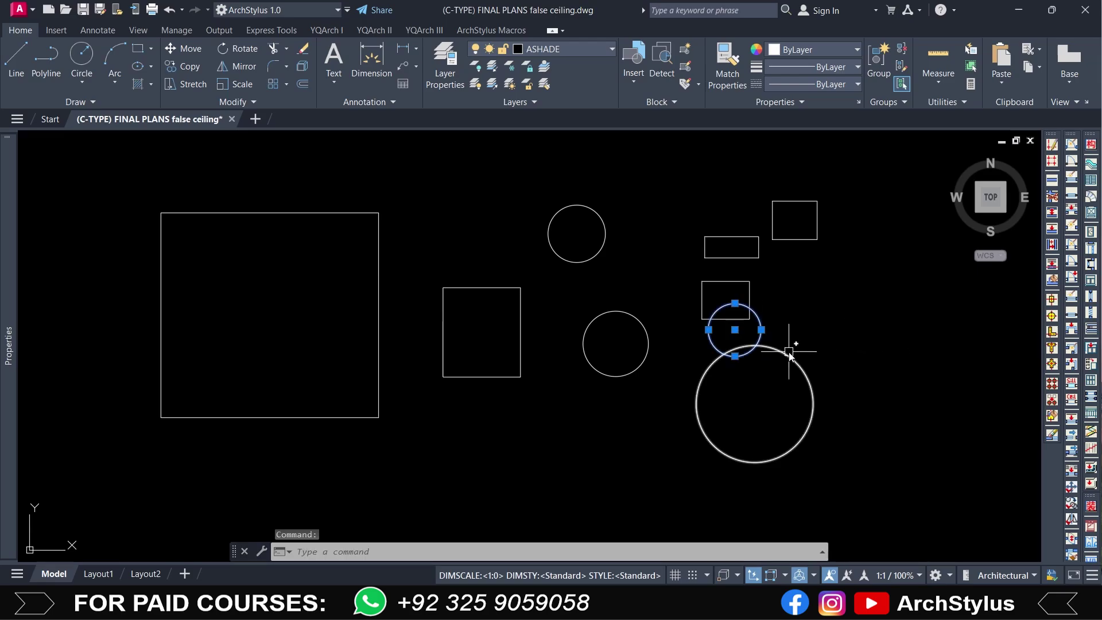
middle_click_drag(736, 353, 406, 390)
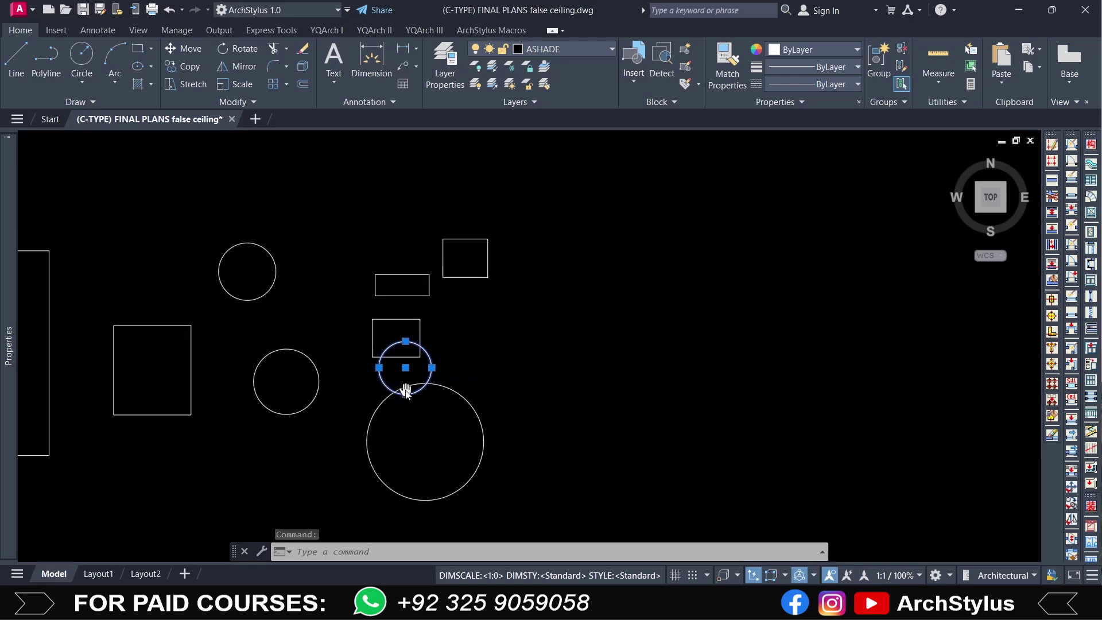
left_click(796, 51)
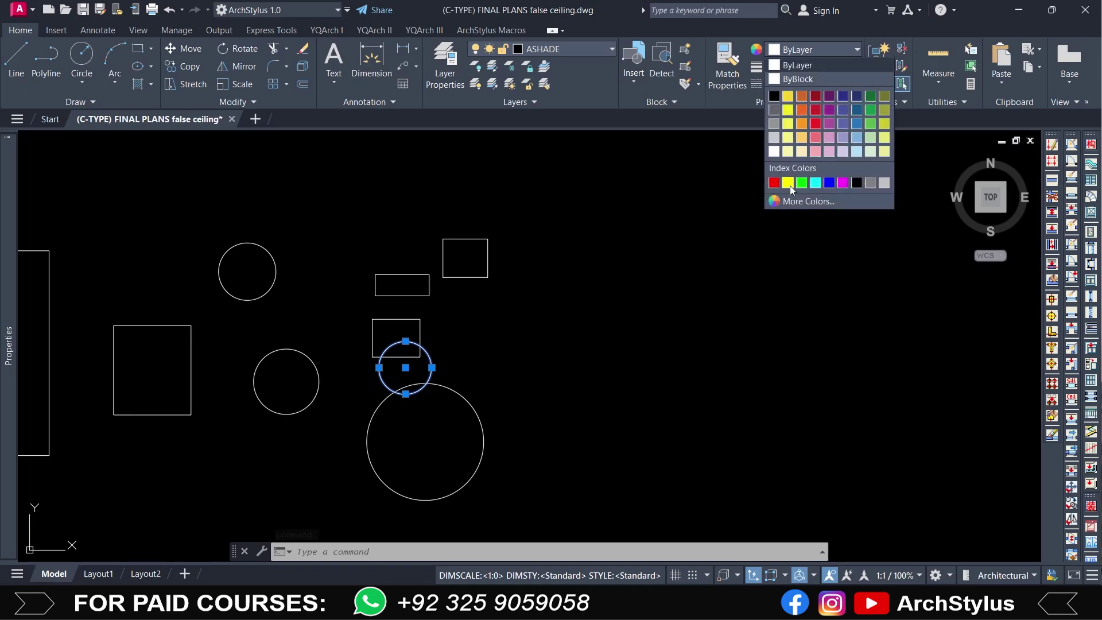
left_click(773, 185)
key("Escape")
- Erase the red circle
scroll(459, 338, "up", 2)
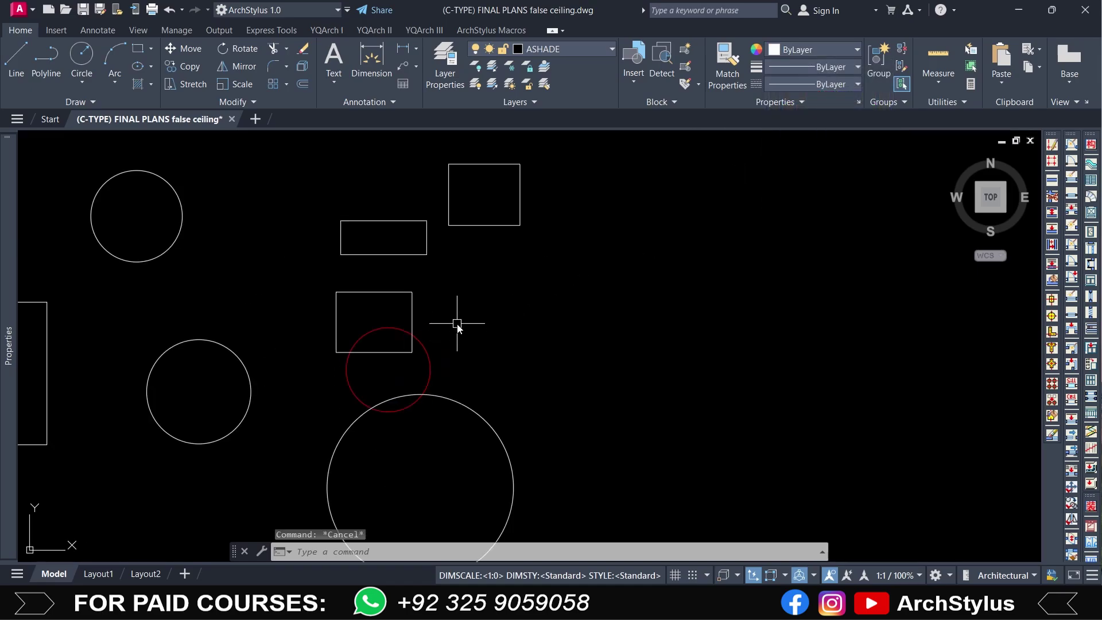
left_click(448, 345)
left_click(430, 362)
type("e")
key("Return")
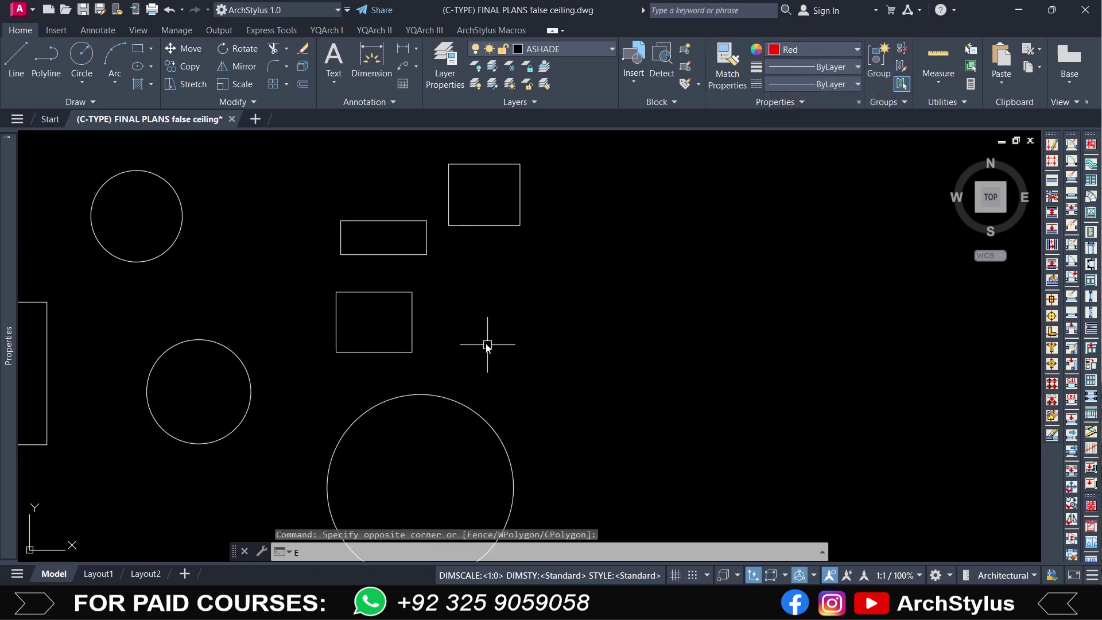
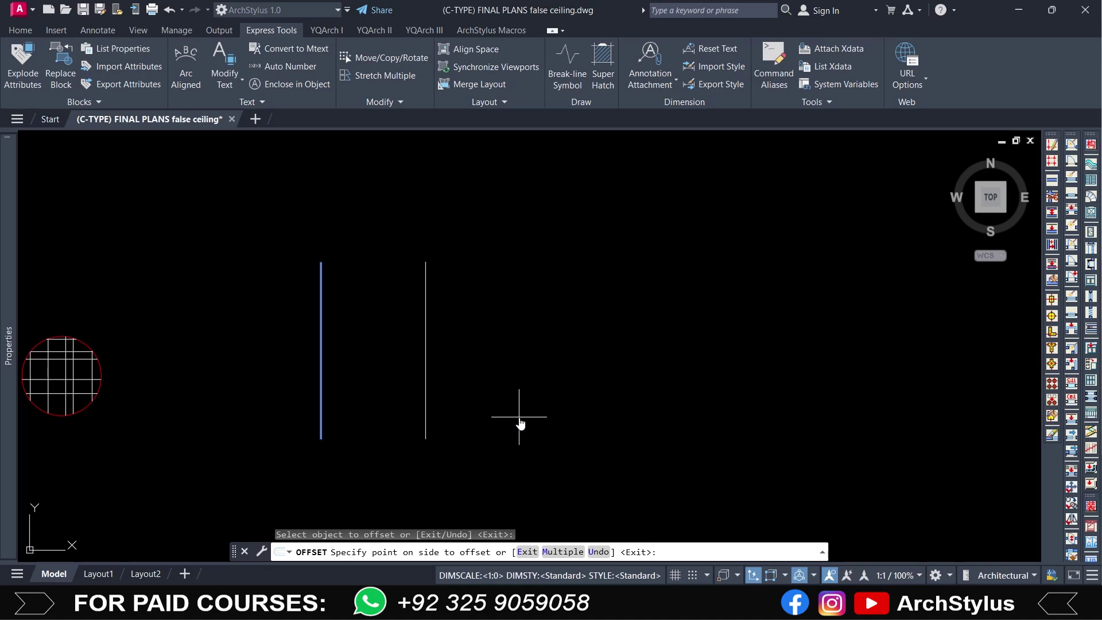
- Offset the vertical line repeatedly to the right with the Multiple option, extending the row to sixteen parallel lines
left_click(562, 552)
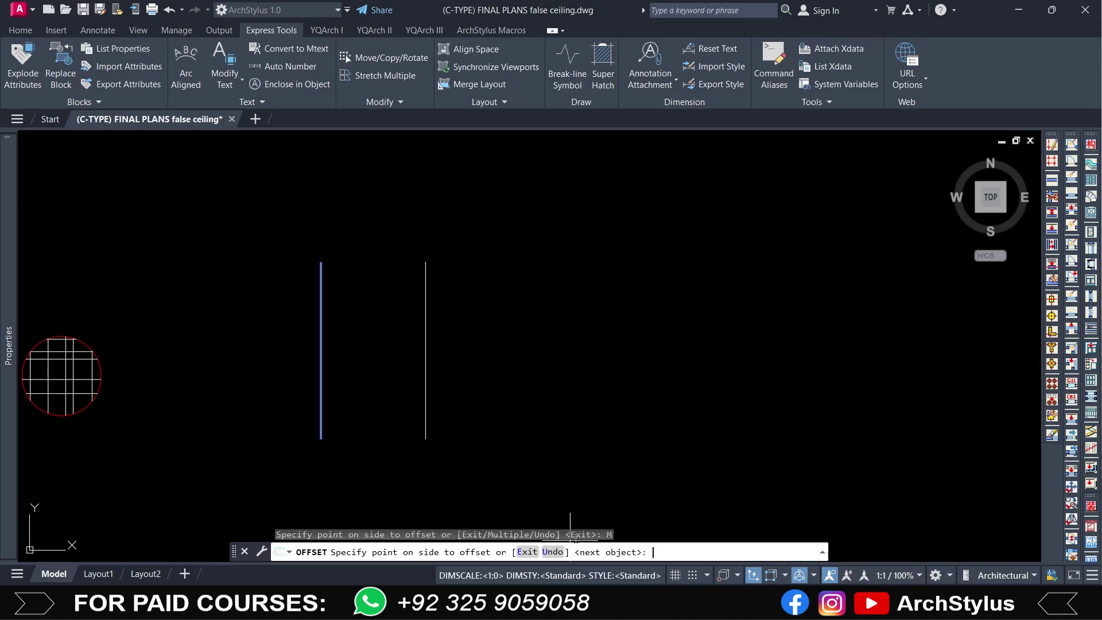
scroll(580, 394, "down", 4)
middle_click_drag(586, 394, 443, 394)
left_click(409, 395)
left_click(447, 394)
left_click(488, 394)
left_click(529, 393)
left_click(567, 387)
left_click(567, 387)
left_click(567, 387)
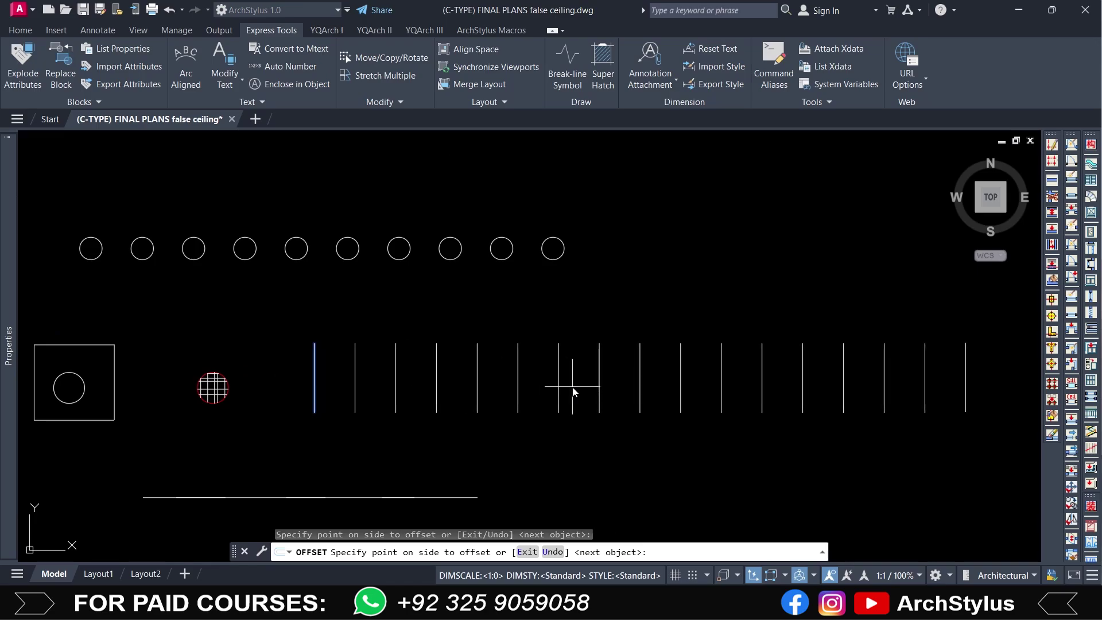
key("Escape")
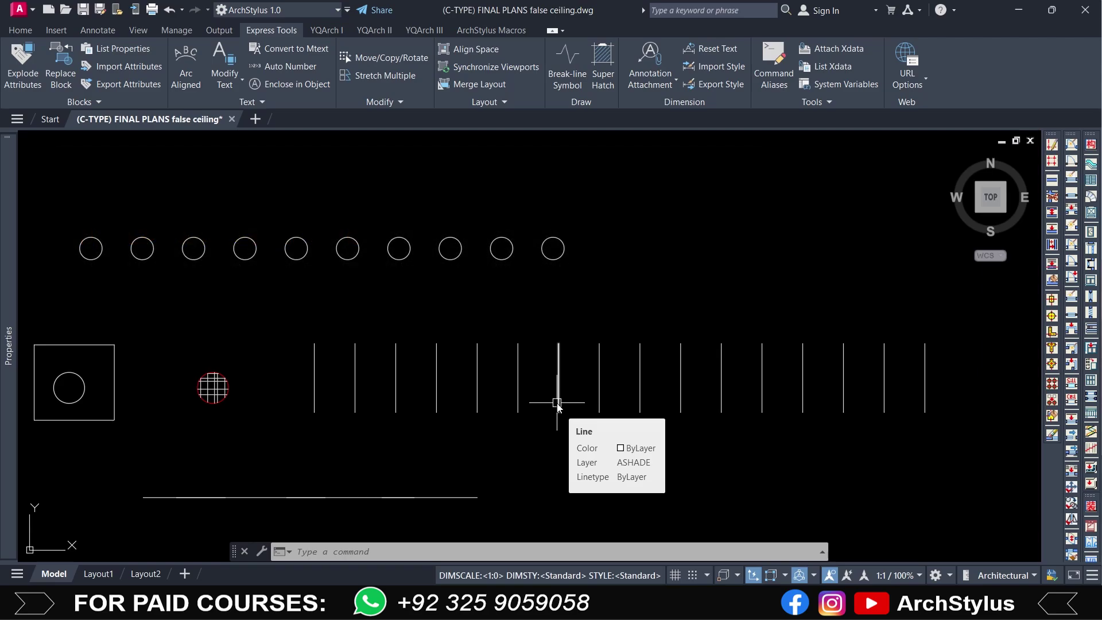
- Copy the "dress" label beside the 9'-0"x7'-5" bath into the empty area left of the drawing frame
scroll(394, 386, "down", 5)
scroll(320, 405, "up", 8)
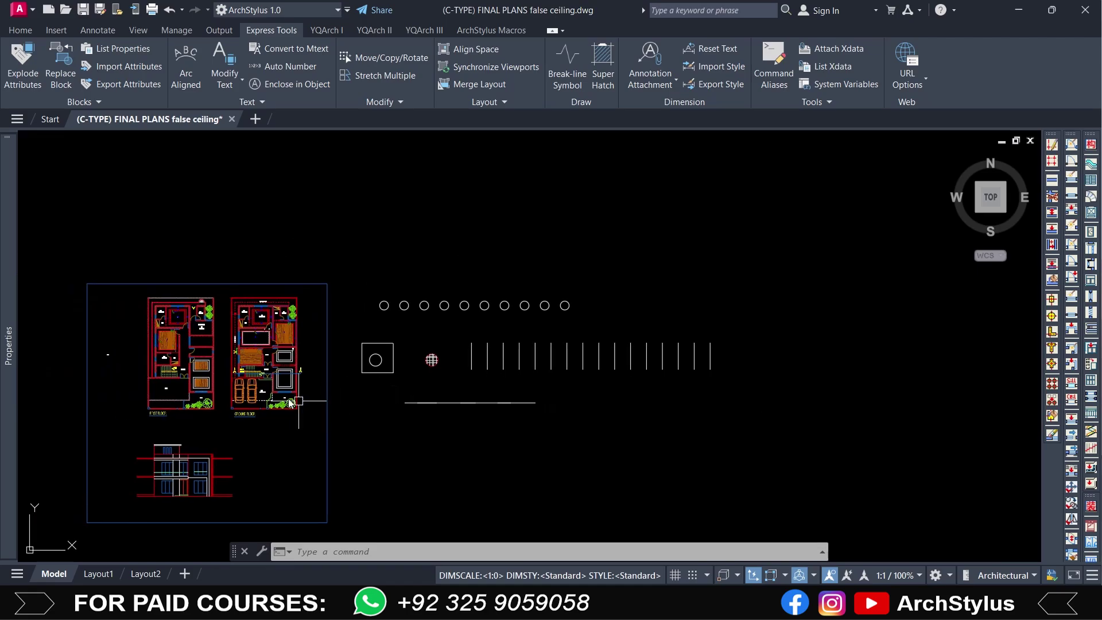
middle_click_drag(202, 359, 731, 453)
scroll(291, 430, "down", 3)
scroll(271, 424, "up", 5)
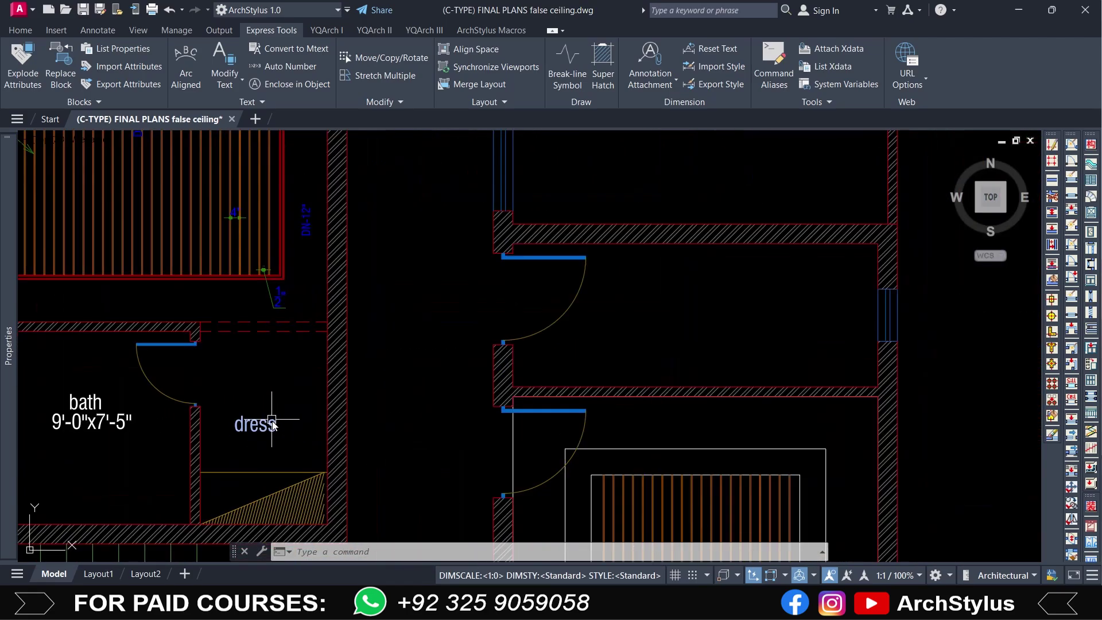
middle_click_drag(271, 424, 417, 411)
type("co")
key("space")
left_click(434, 390)
scroll(431, 390, "down", 4)
middle_click_drag(198, 423, 691, 360)
left_click(151, 368)
key("Escape")
- Copy the isolated "dress" label three times to the right, forming a horizontal row of four
scroll(138, 344, "up", 5)
left_click(202, 357)
left_click(184, 290)
left_click(234, 345)
type("co")
key("space")
left_click(201, 360)
left_click(423, 360)
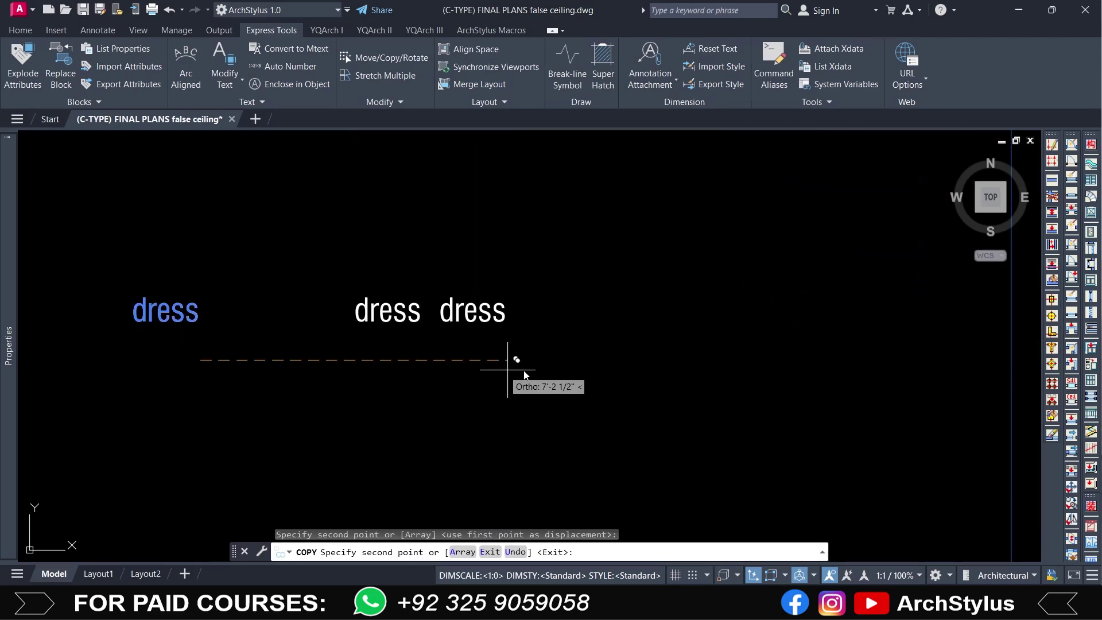
left_click(649, 361)
left_click(803, 361)
key("Escape")
scroll(620, 379, "down", 3)
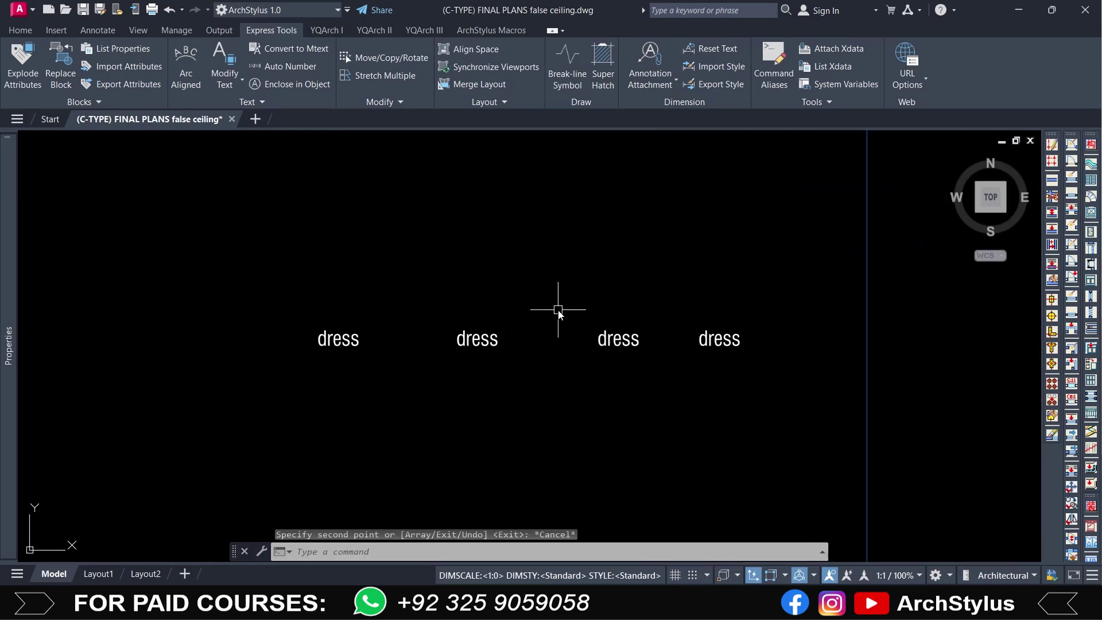
middle_click_drag(559, 313, 527, 308)
key("Escape")
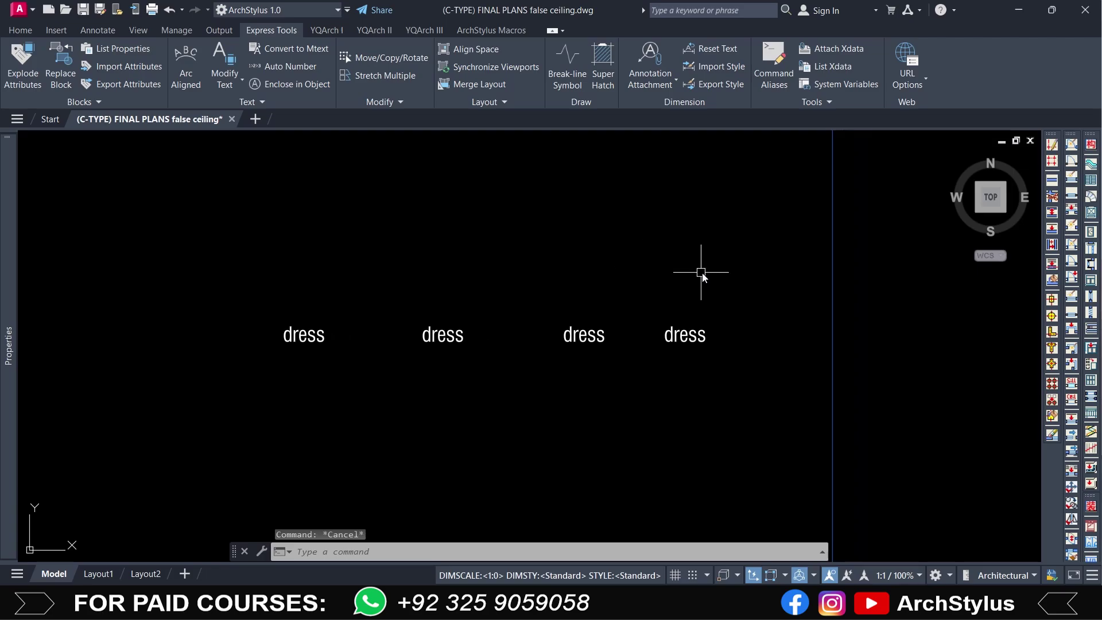
- Try Auto Number on all four window-selected "dress" labels in select order, start 5, increment 5, overwriting the text, and undo it
type("Tco")
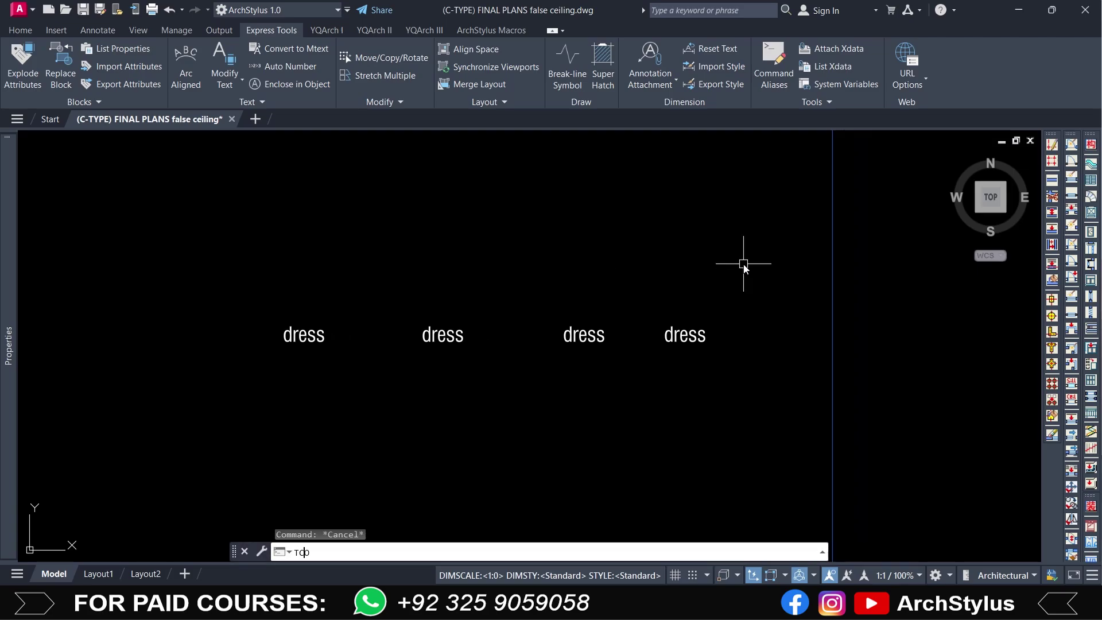
key("Escape")
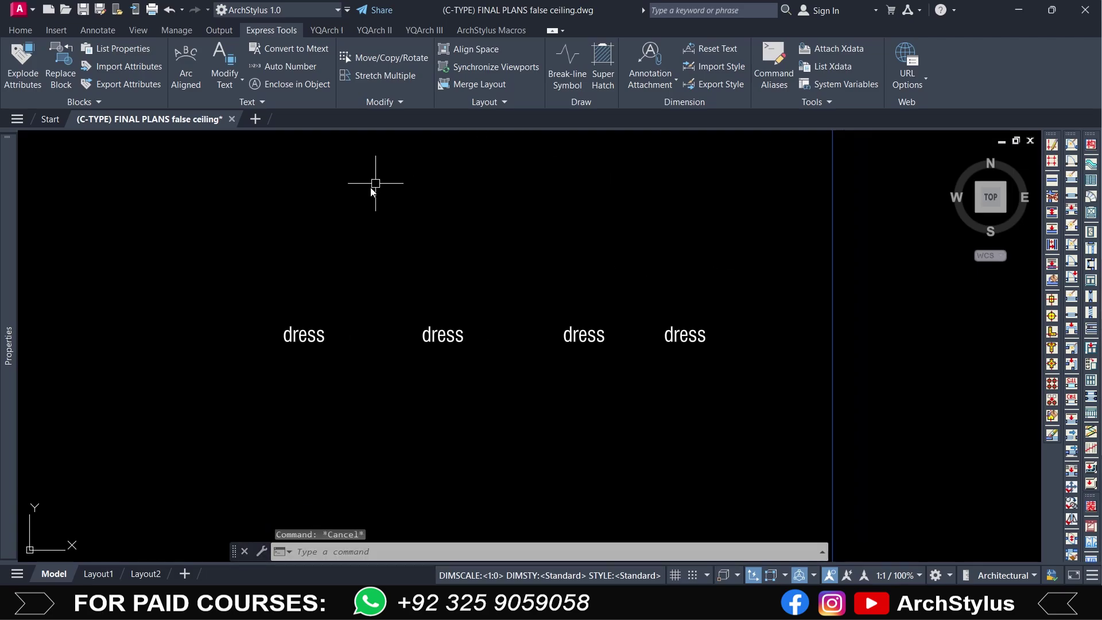
left_click(267, 68)
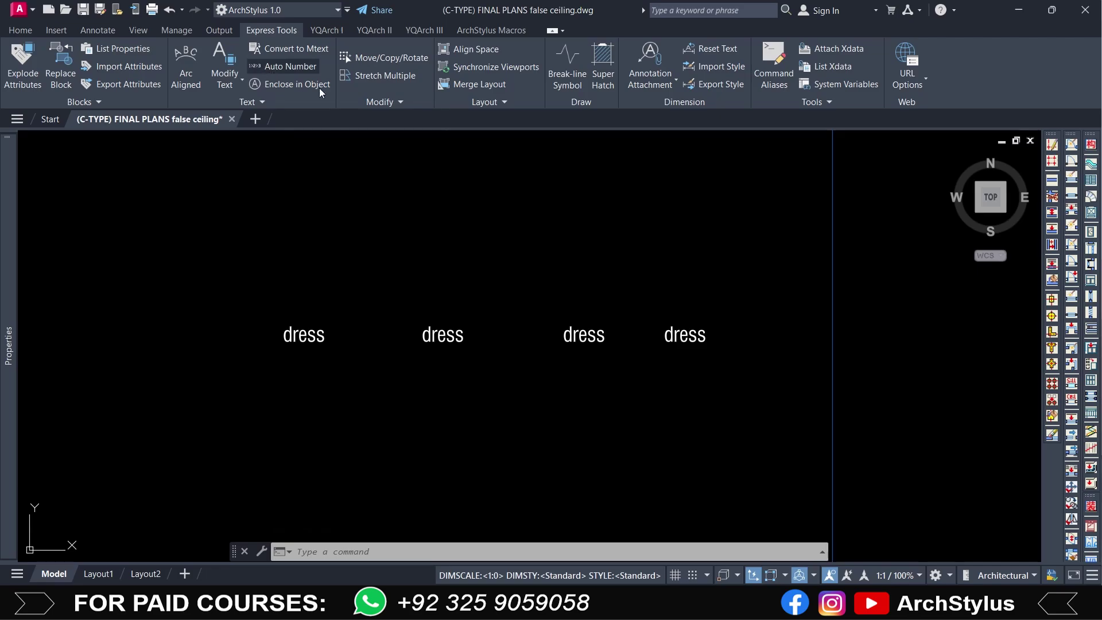
left_click_drag(737, 279, 210, 451)
key("Return")
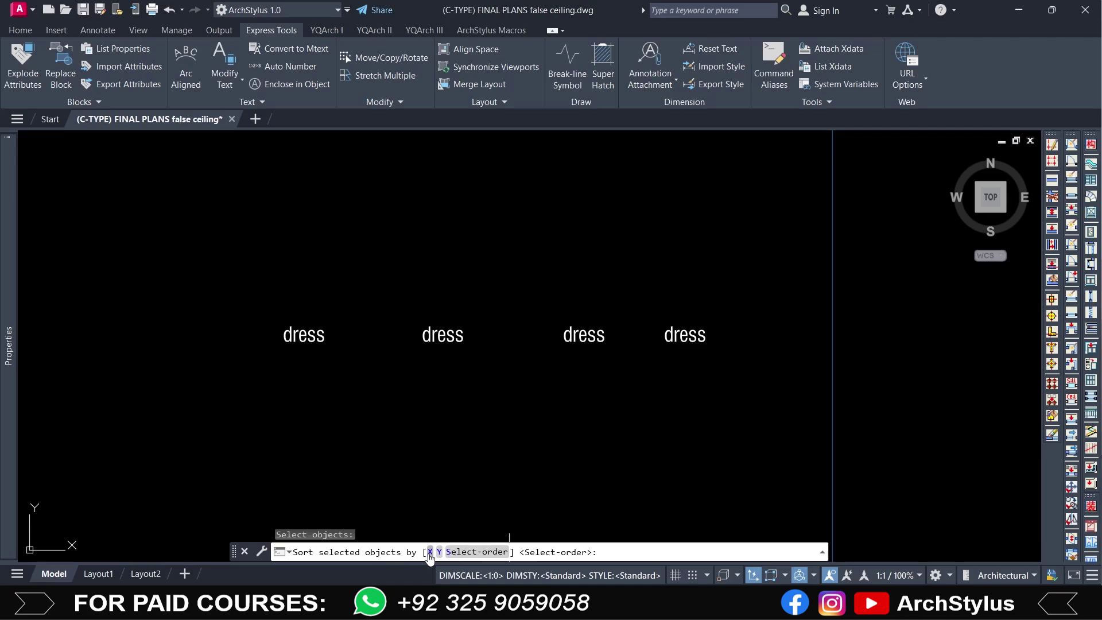
left_click(475, 553)
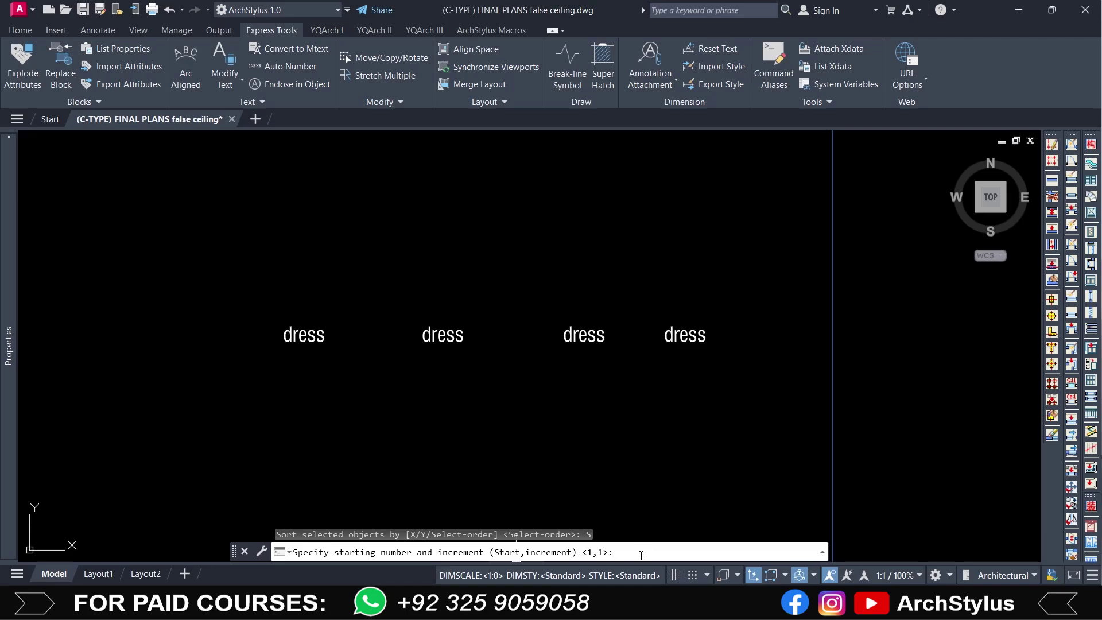
type("5,5")
key("Return")
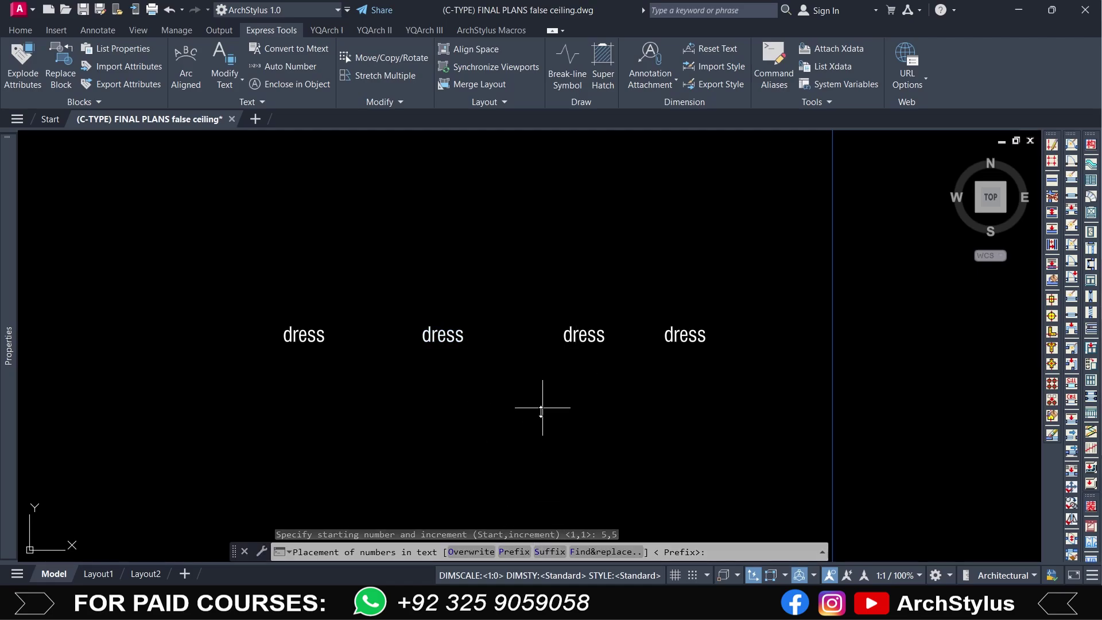
left_click(471, 553)
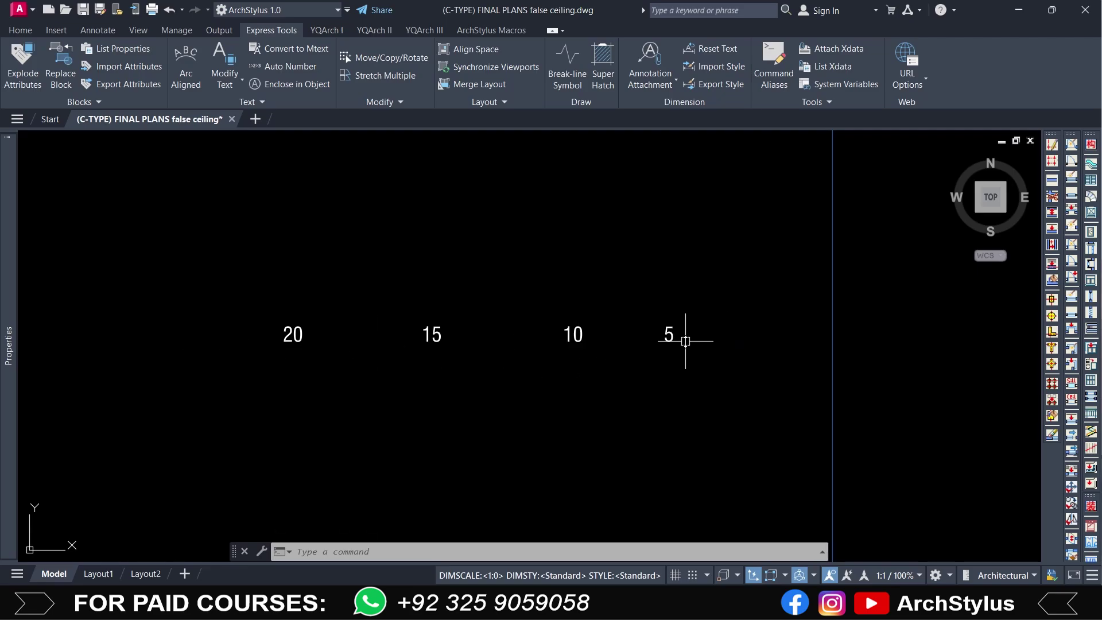
key("ctrl+z")
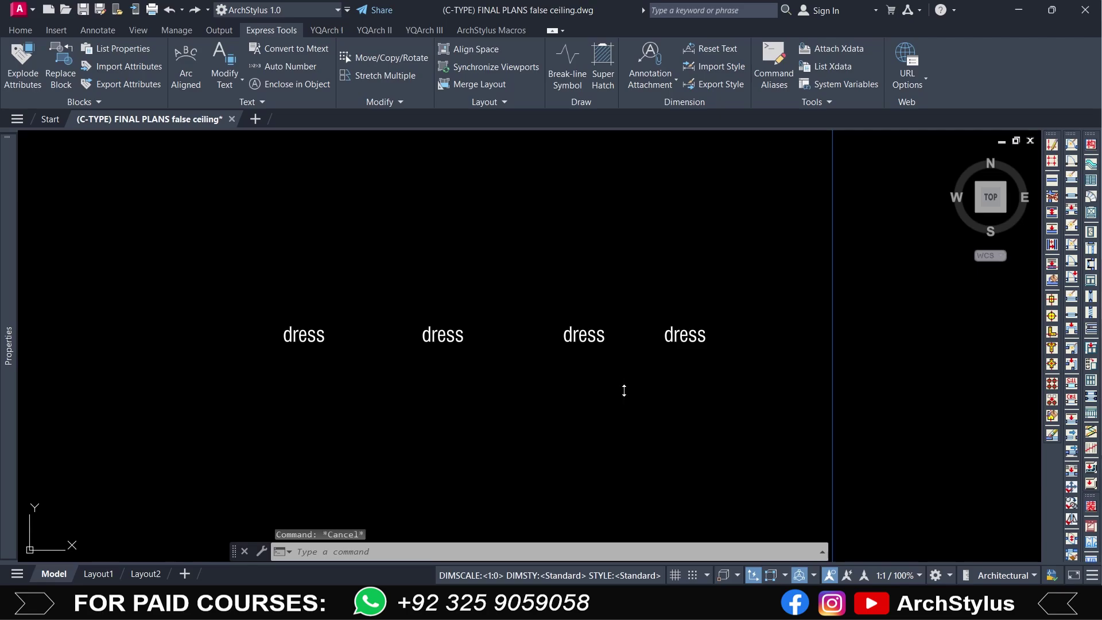
- Number the four "dress" labels with TCOUNT, selected one by one from left to right in select order, using 5,5 and Overwrite
type("TCOUNT")
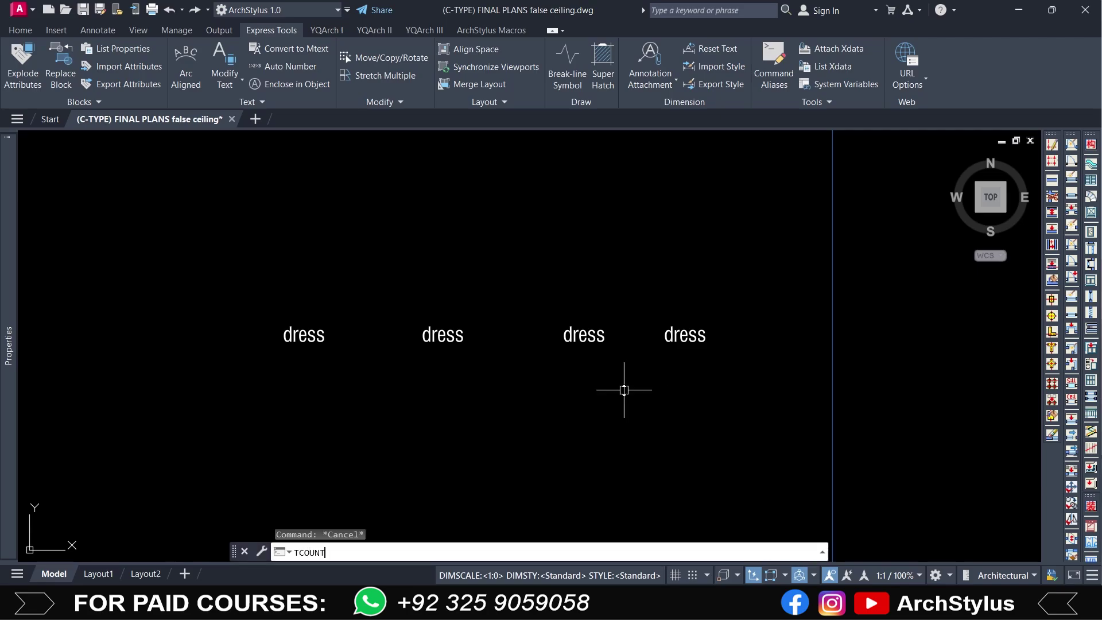
key("Return")
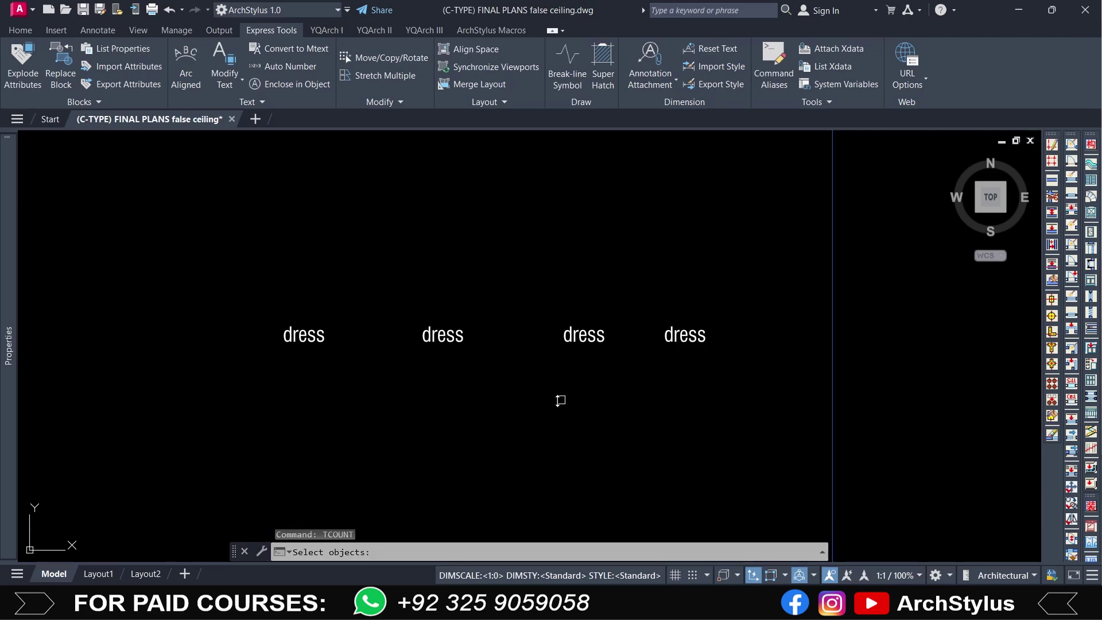
left_click(320, 336)
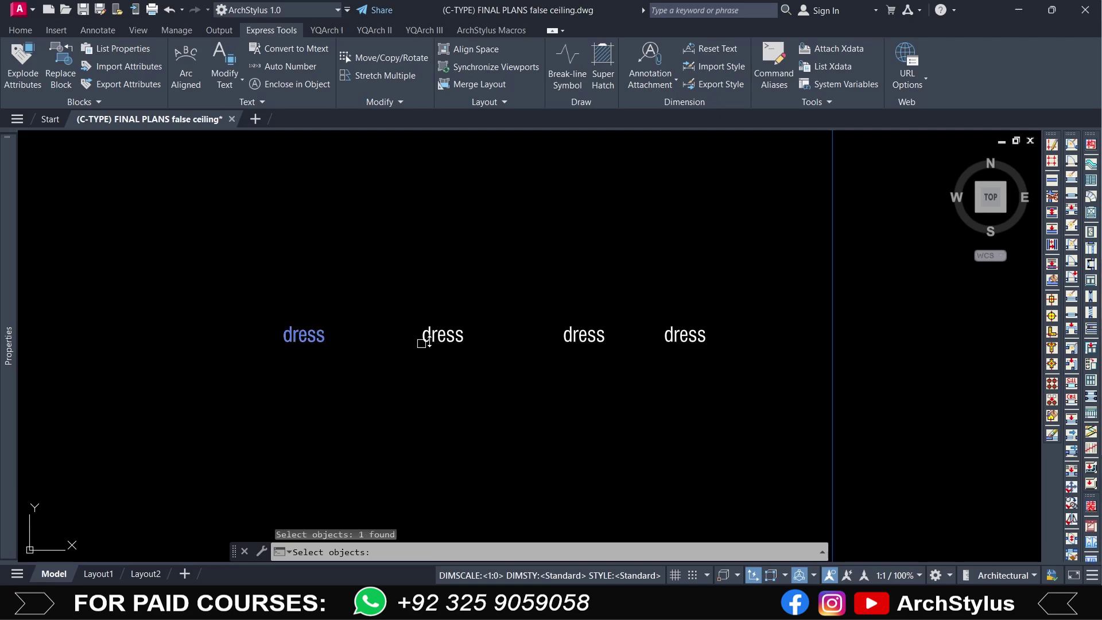
left_click(441, 336)
left_click(581, 336)
left_click(684, 336)
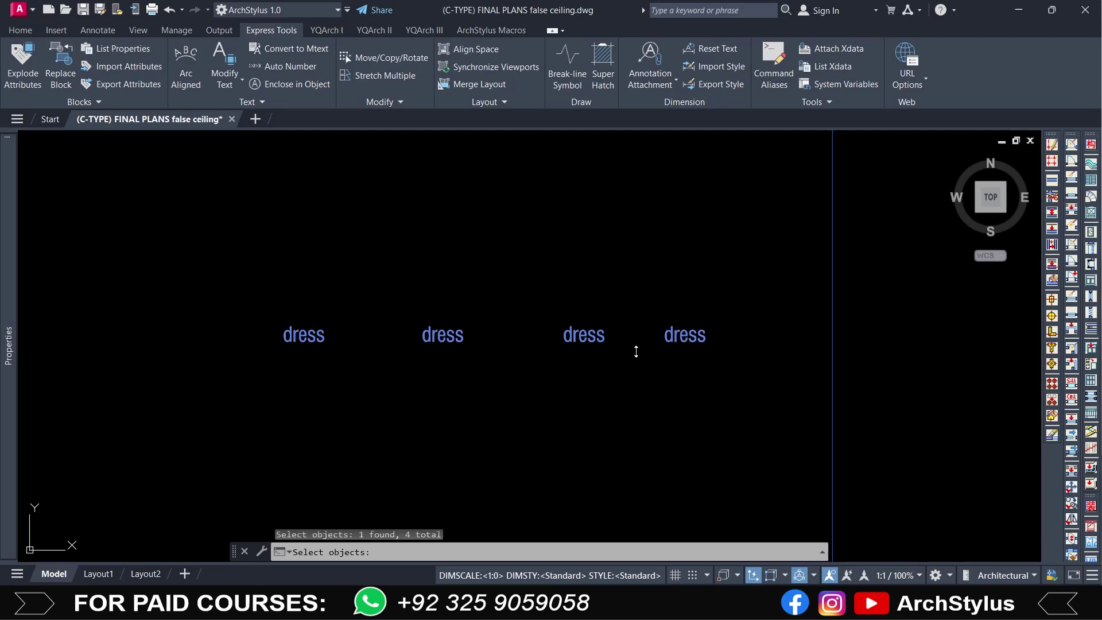
key("Return")
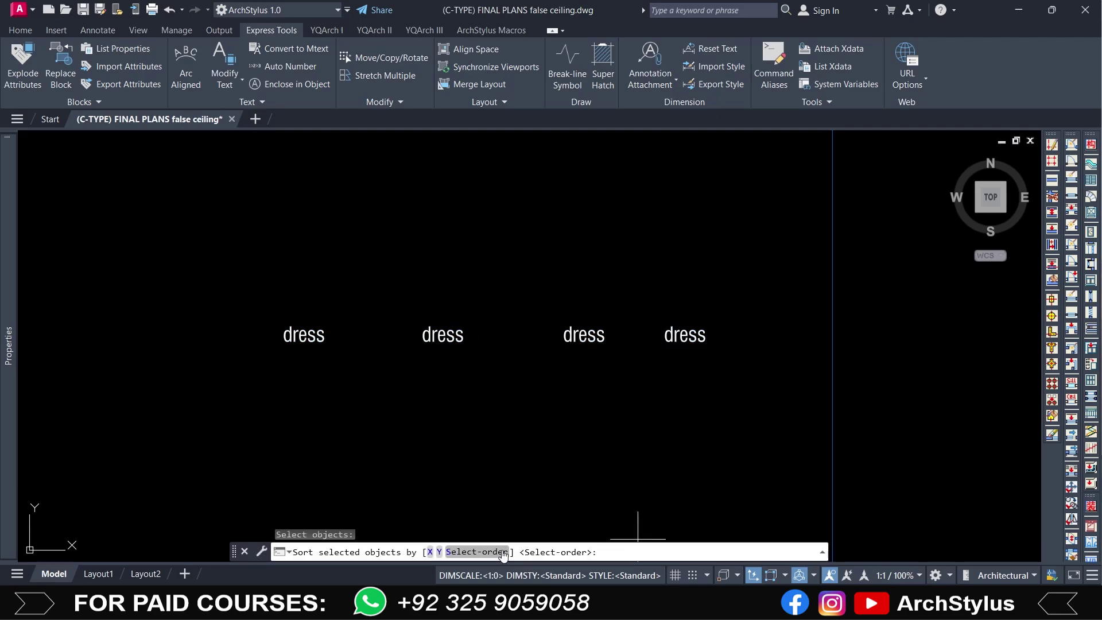
left_click(497, 552)
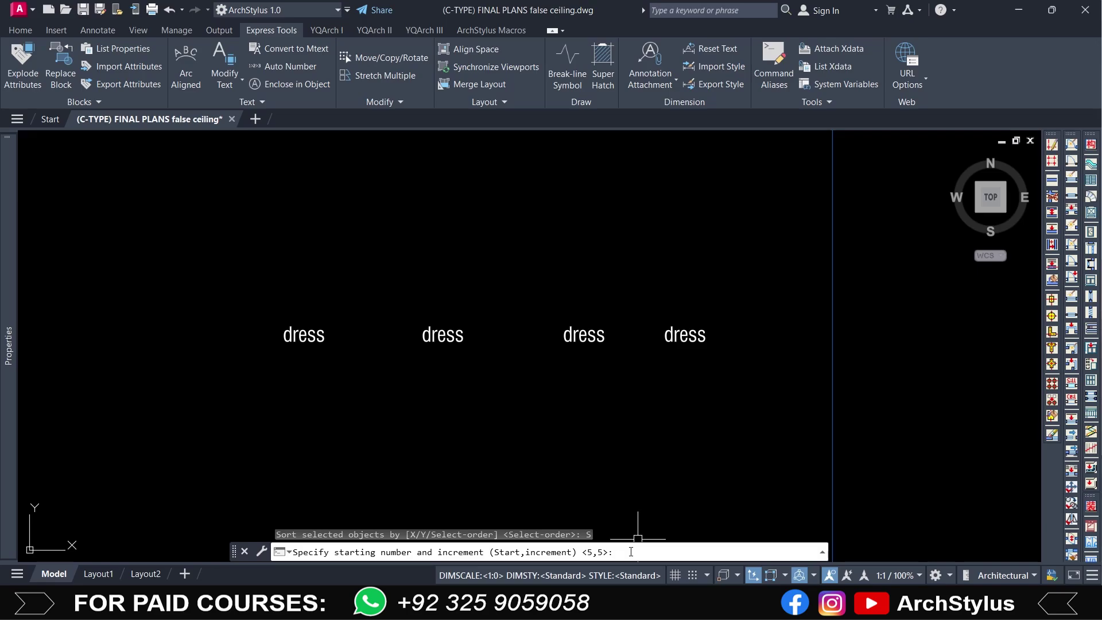
key("Return")
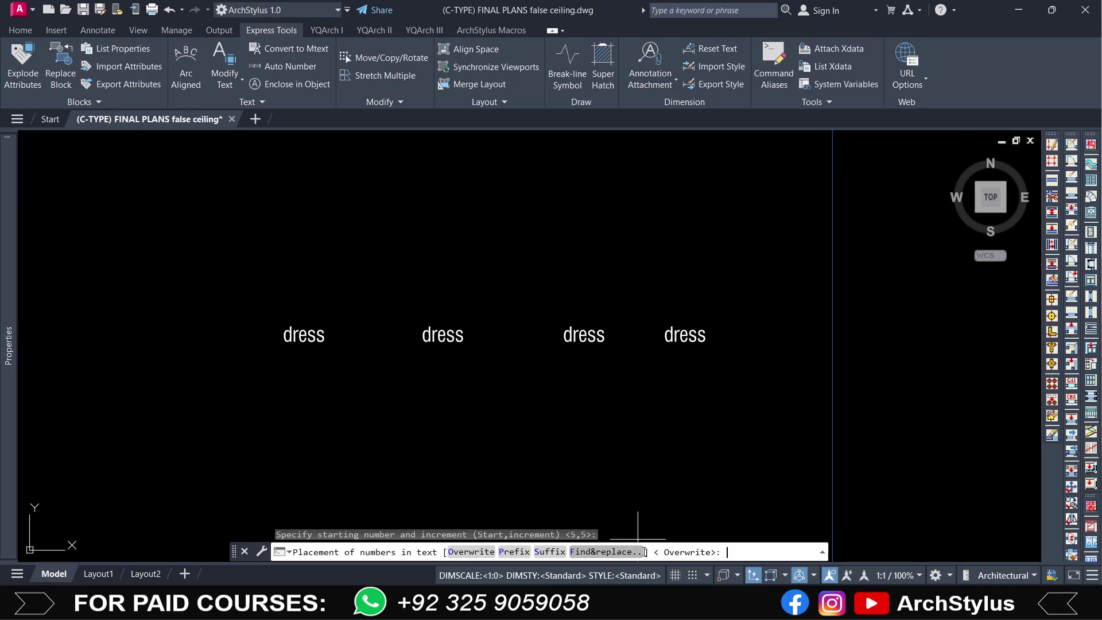
left_click(484, 552)
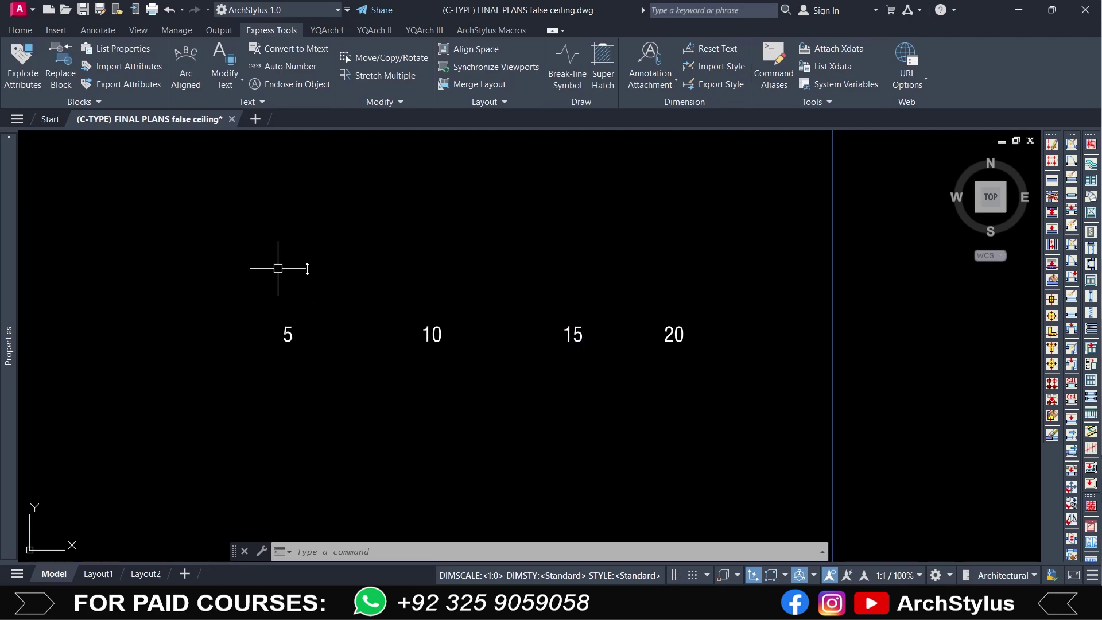
key("Escape")
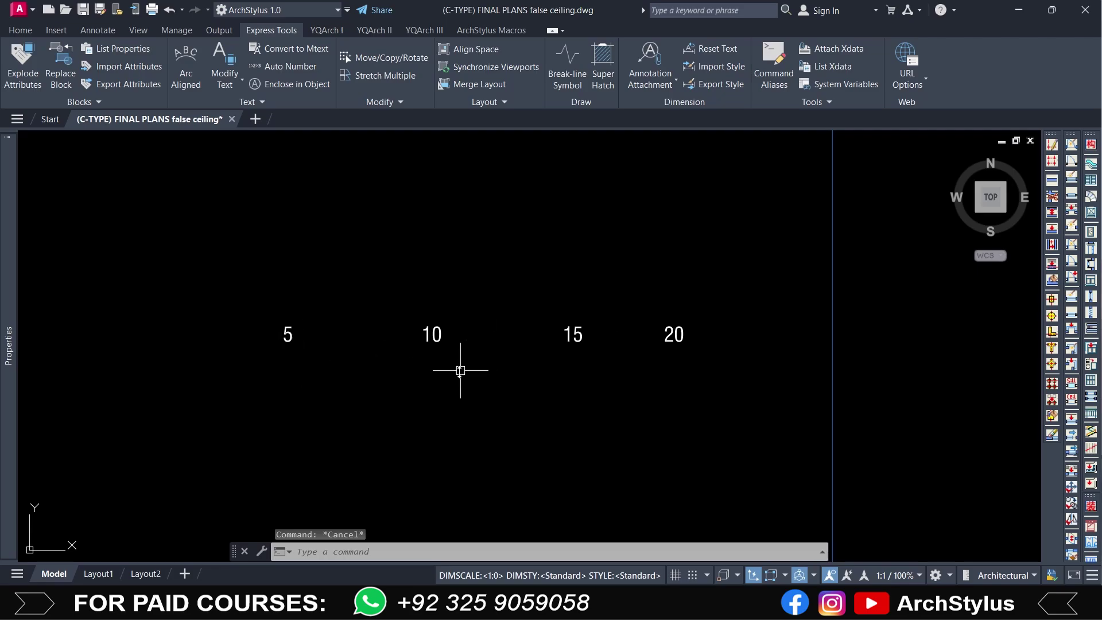
left_click(146, 263)
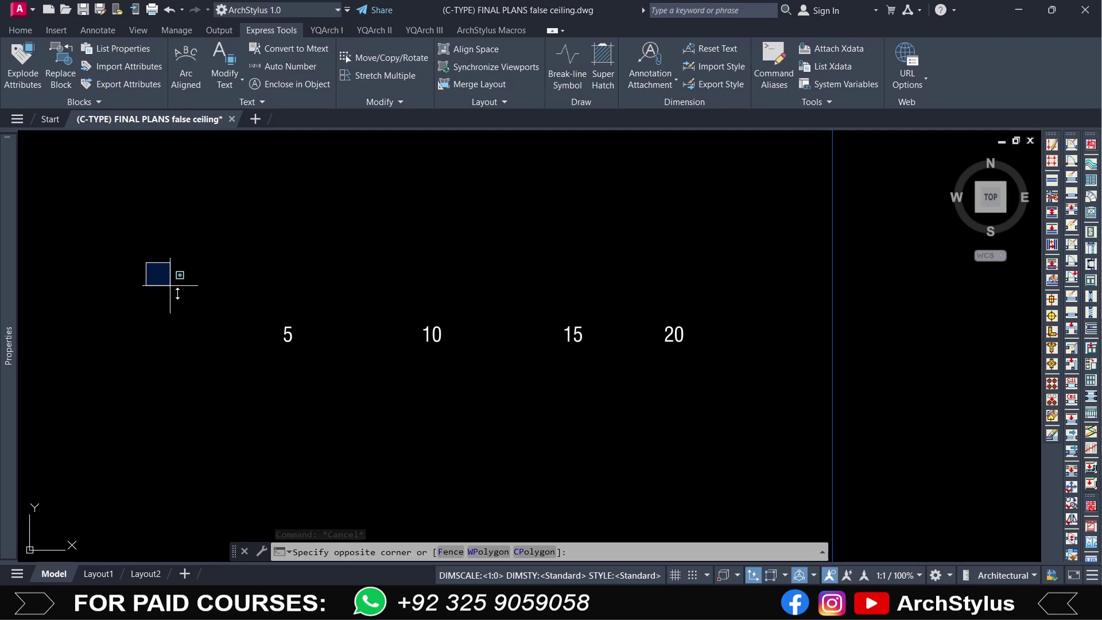
left_click(703, 385)
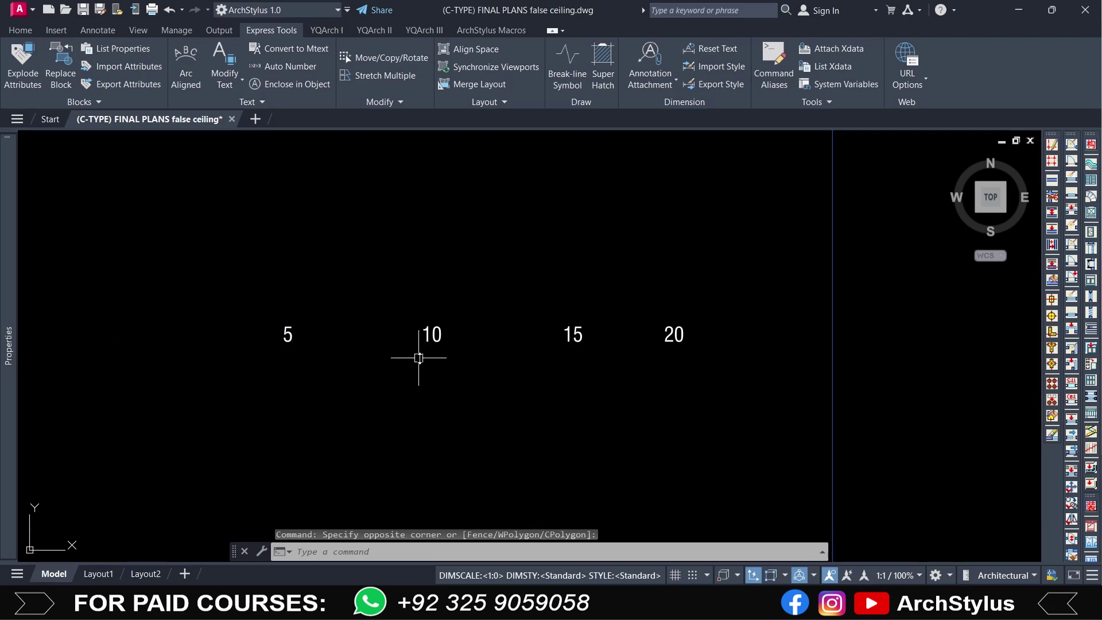
key("Escape")
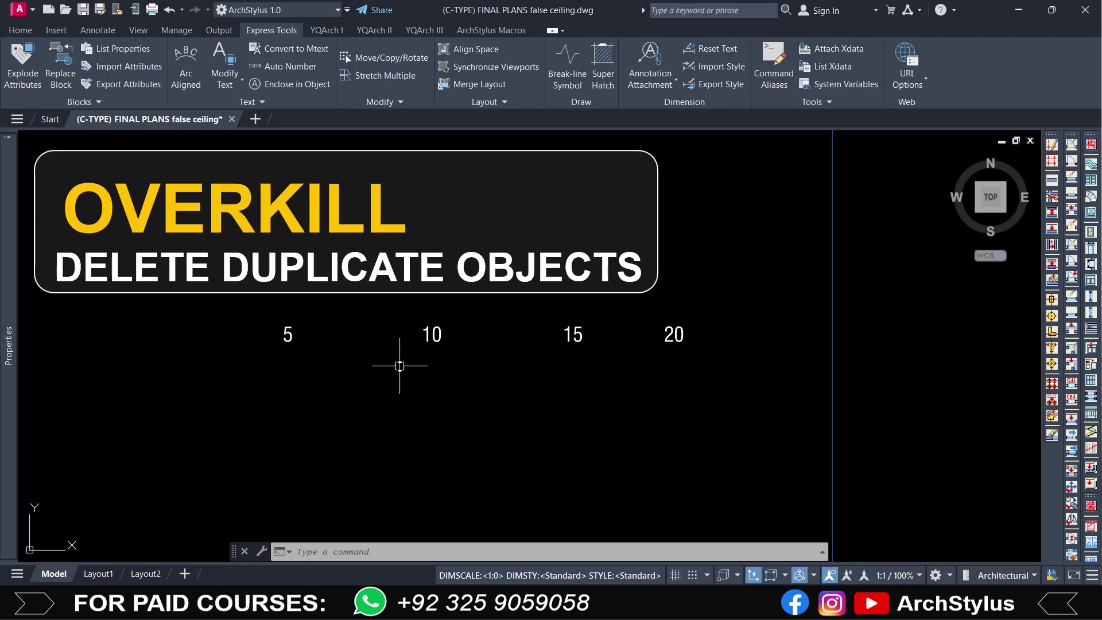
- Draw a long horizontal line below the existing horizontal line in the empty area
scroll(385, 359, "down", 10)
mouse_move(741, 359)
middle_mouse_down()
mouse_move(472, 376)
mouse_move(436, 327)
middle_mouse_up()
scroll(472, 376, "up", 5)
type("L")
key("Return")
left_click(255, 403)
left_click(742, 411)
key("Escape")
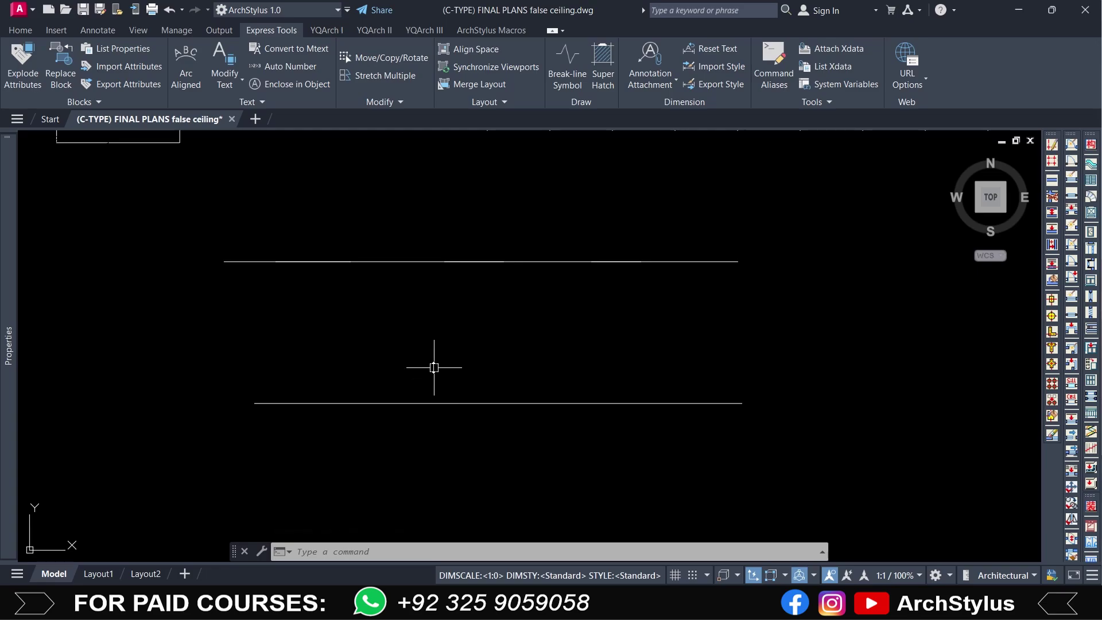
- Draw four short, separate line segments directly on top of the lower horizontal line
type("L")
key("Return")
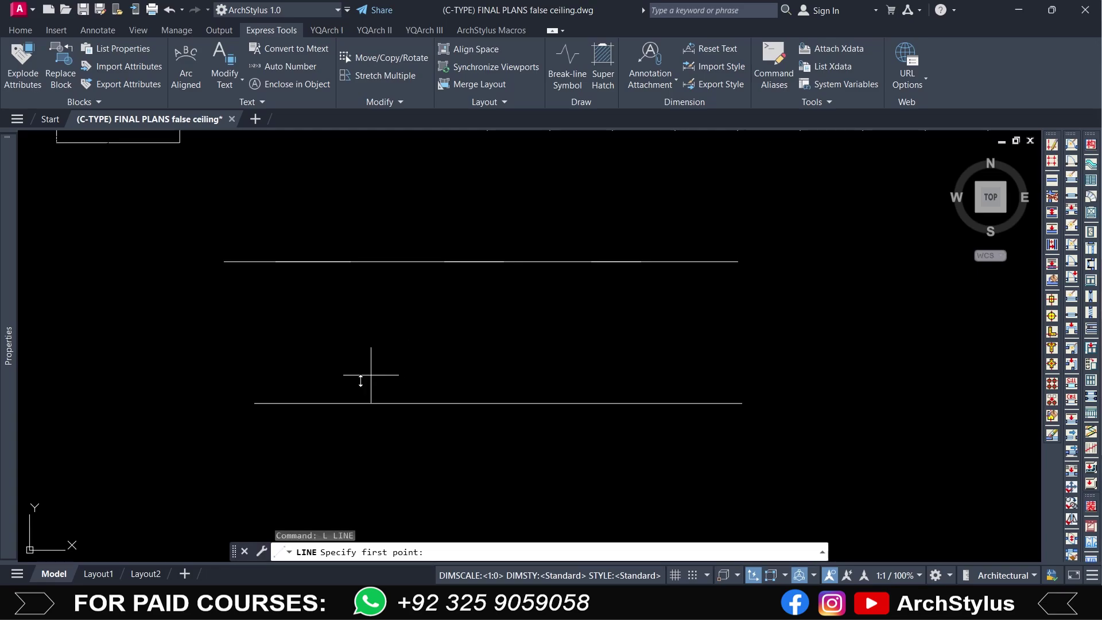
left_click(364, 404)
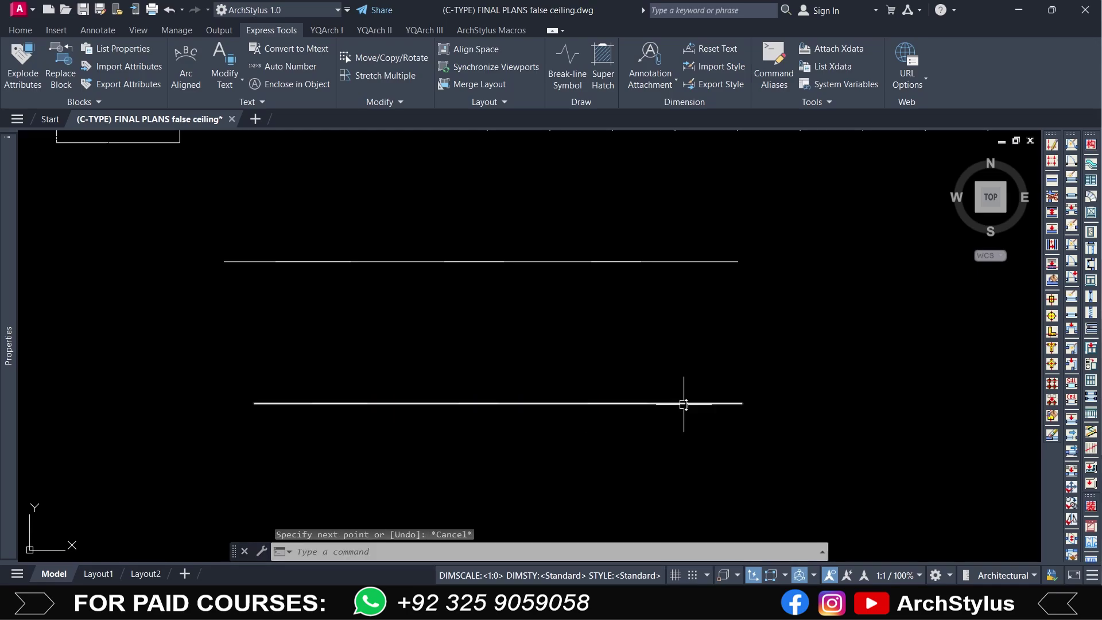
left_click(727, 403)
key("Return")
- Examine the overlapping objects on the lower line by selecting the long line alone and window-selecting the short segments
scroll(249, 396, "up", 2)
left_click(249, 392)
scroll(188, 396, "down", 2)
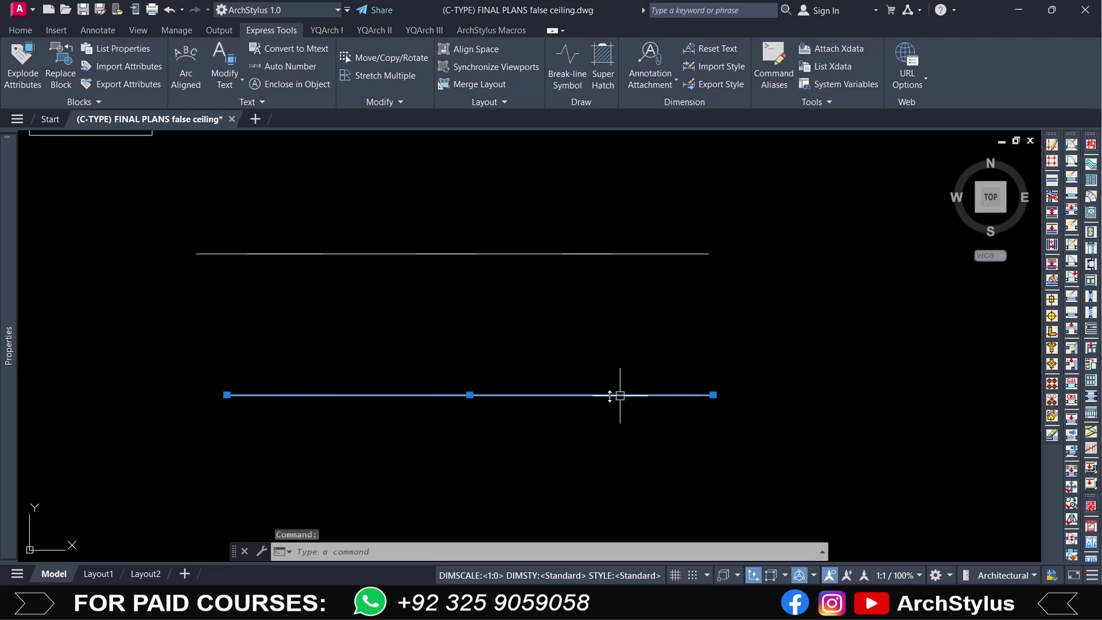
key("Escape")
left_click(195, 336)
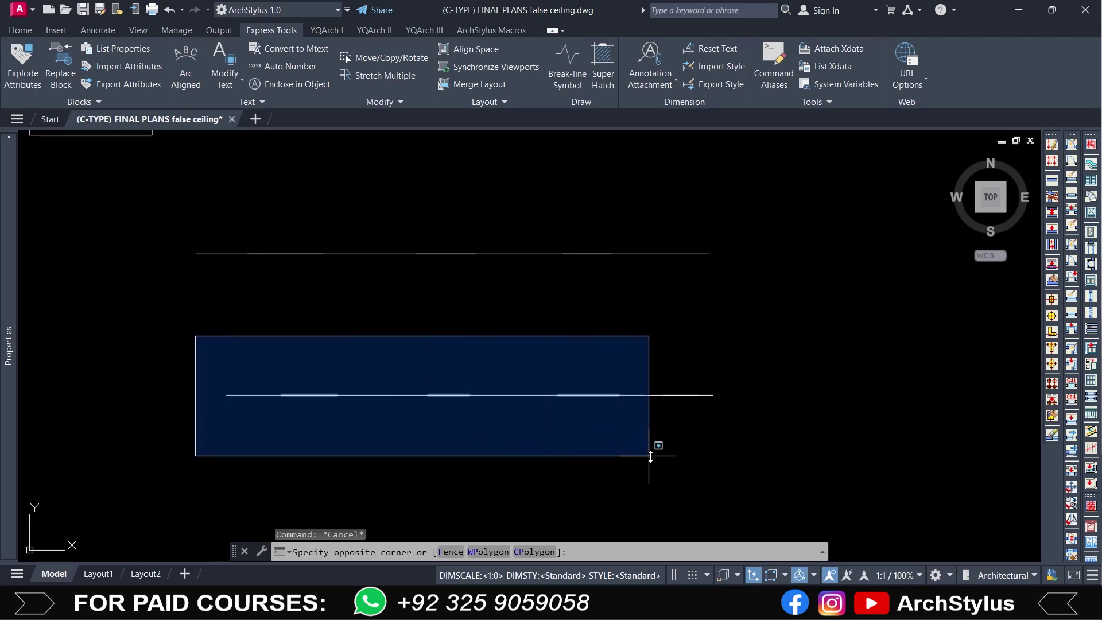
left_click(703, 449)
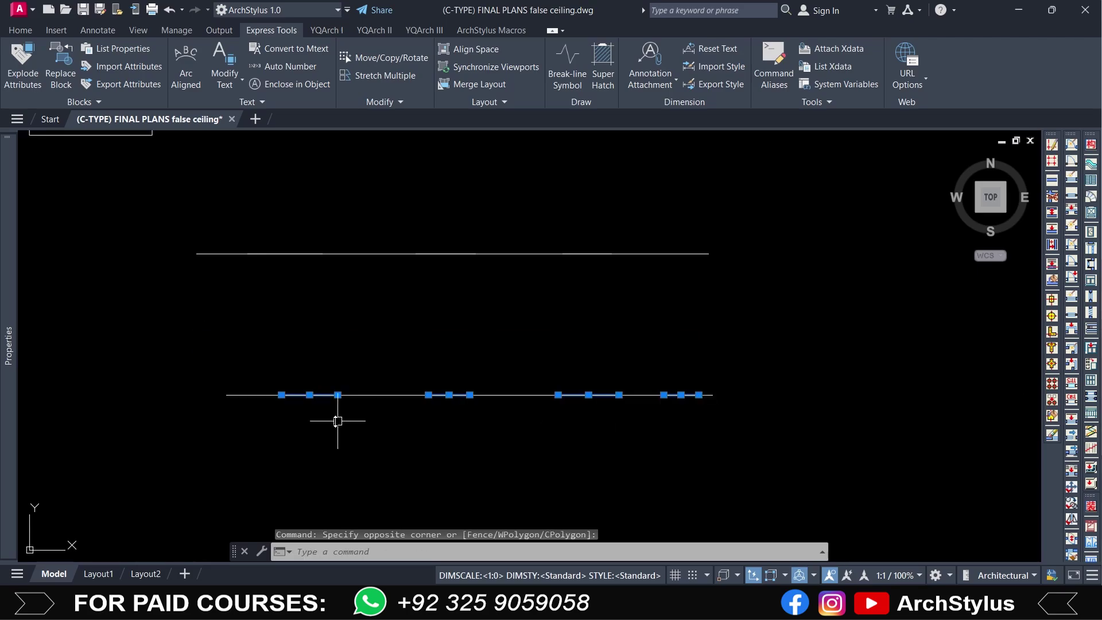
scroll(330, 413, "up", 2)
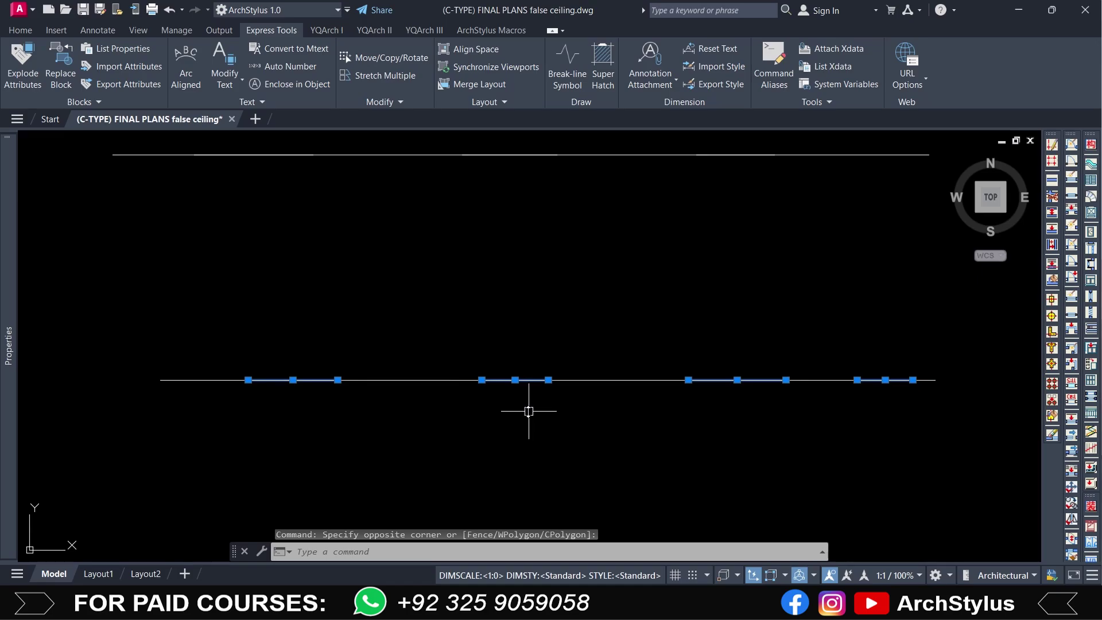
key("Escape")
scroll(304, 388, "up", 2)
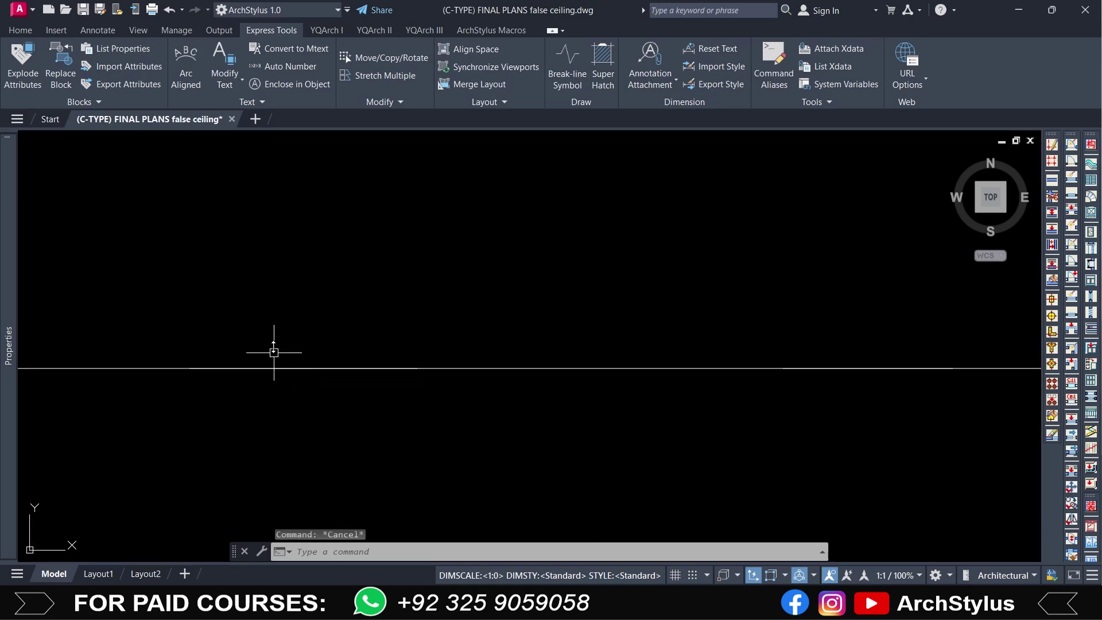
scroll(566, 405, "down", 2)
middle_click_drag(615, 405, 504, 405)
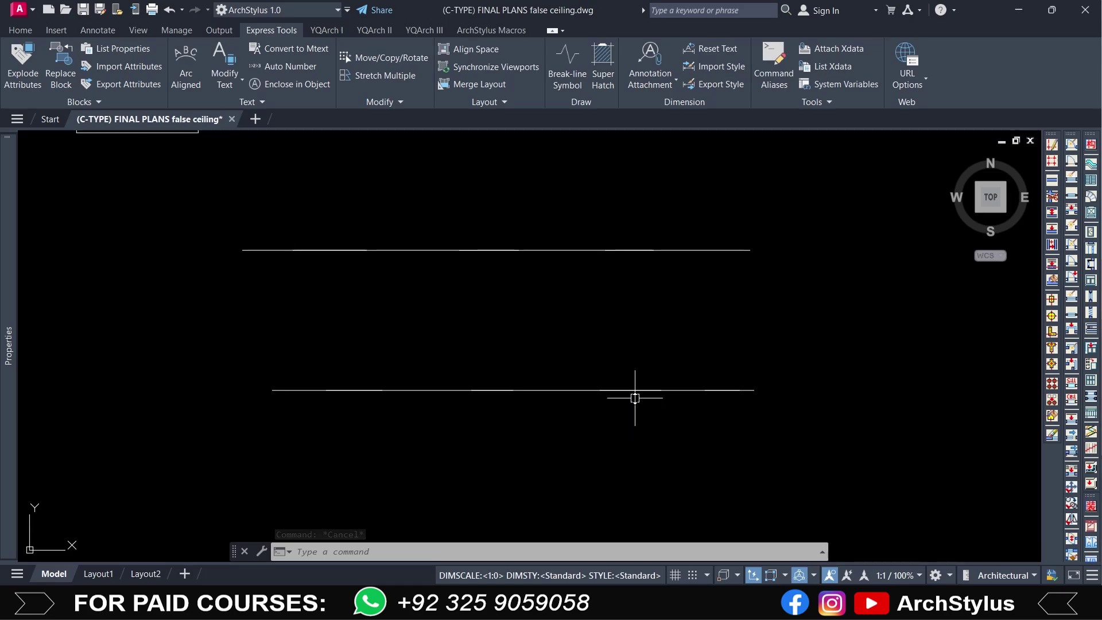
key("Escape")
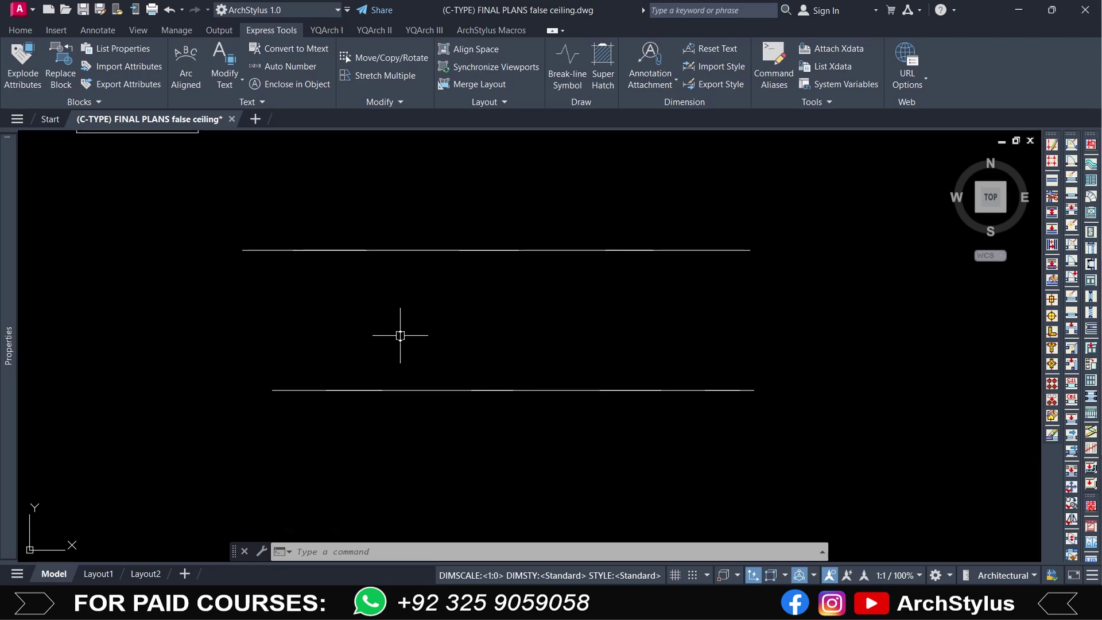
- Start the OVERKILL command for deleting duplicate objects
left_click(20, 31)
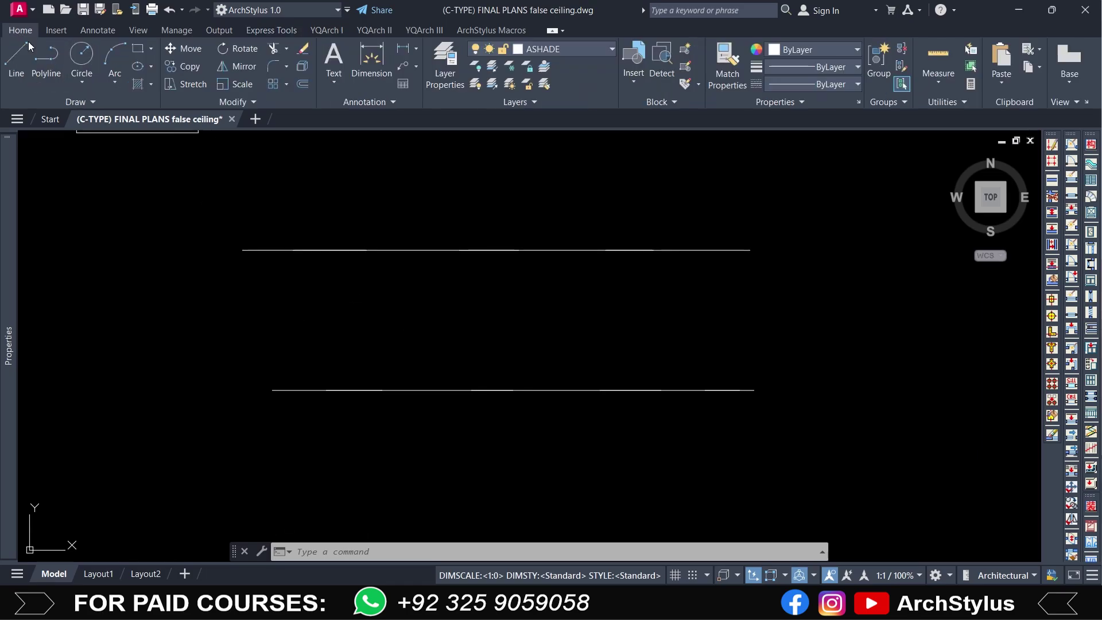
left_click(255, 104)
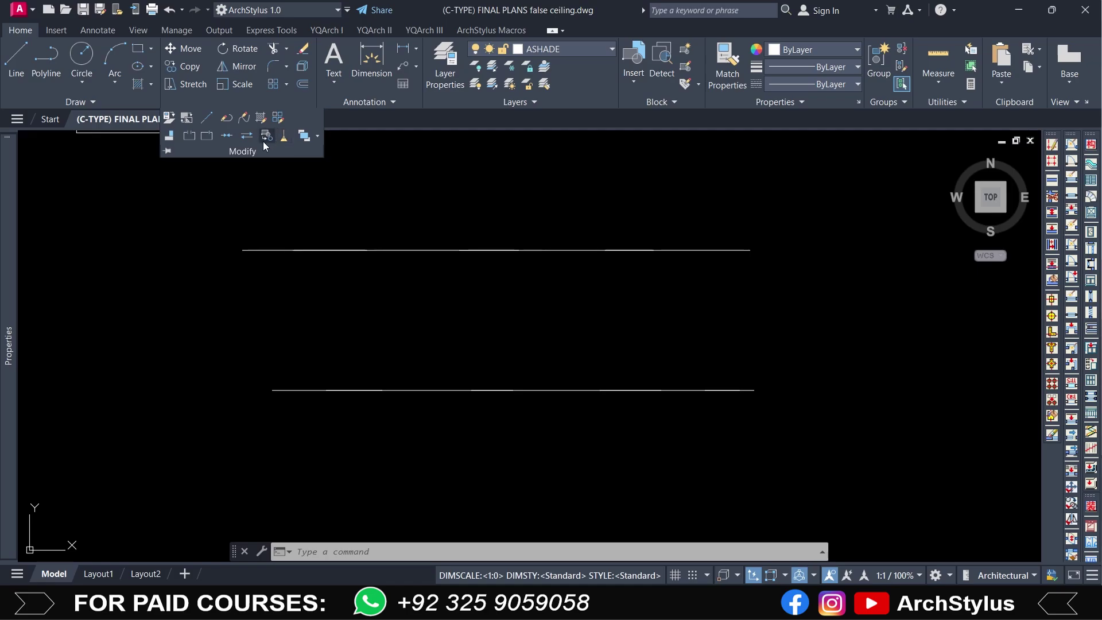
key("Escape")
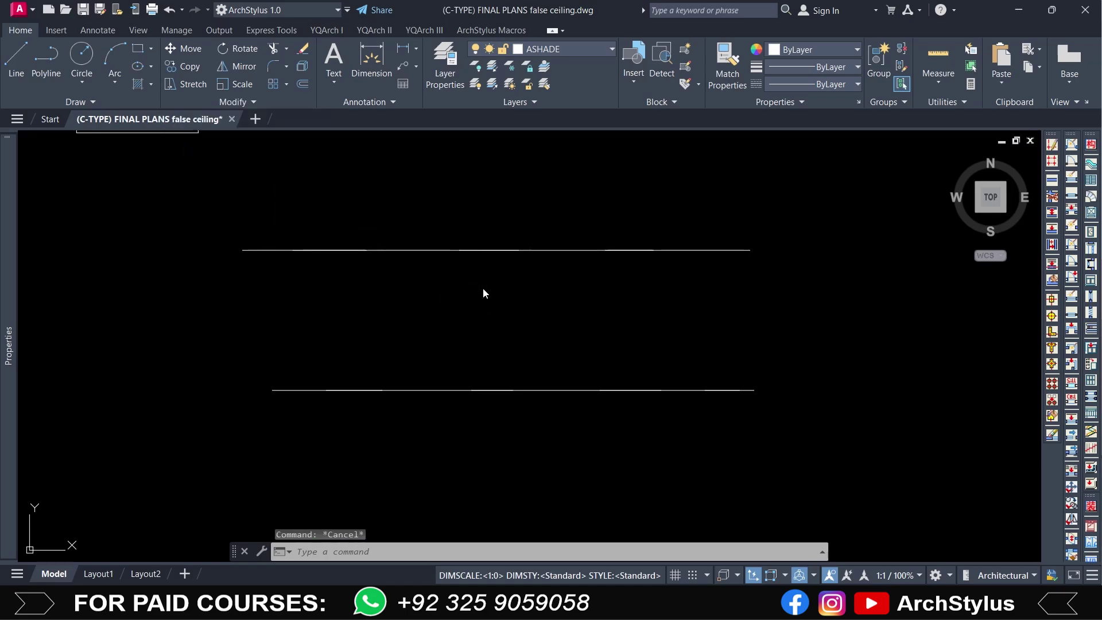
type("overkil")
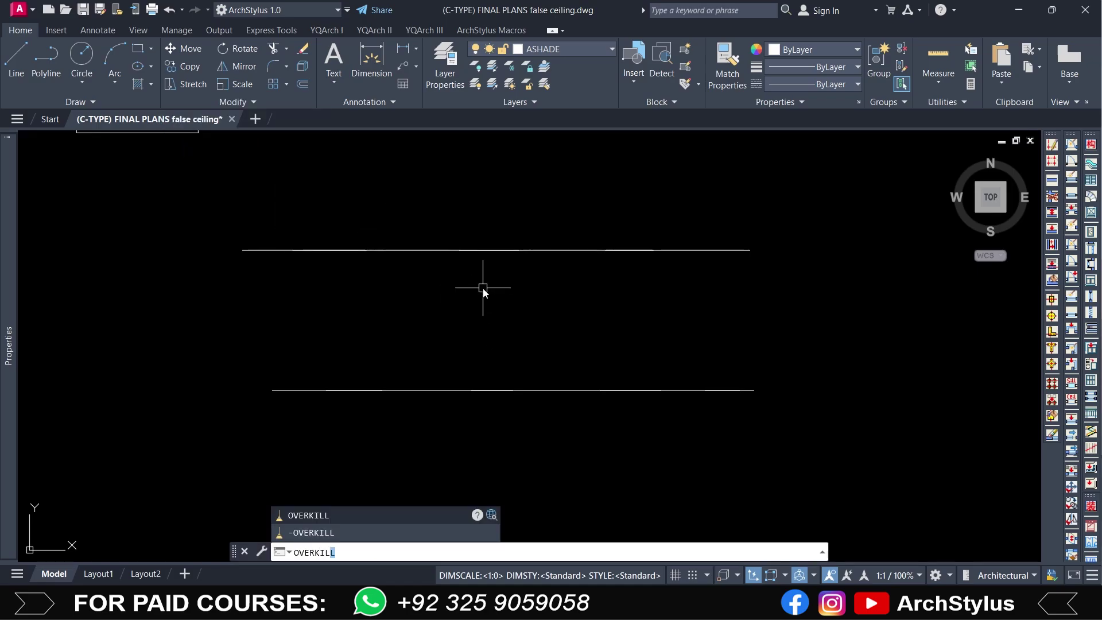